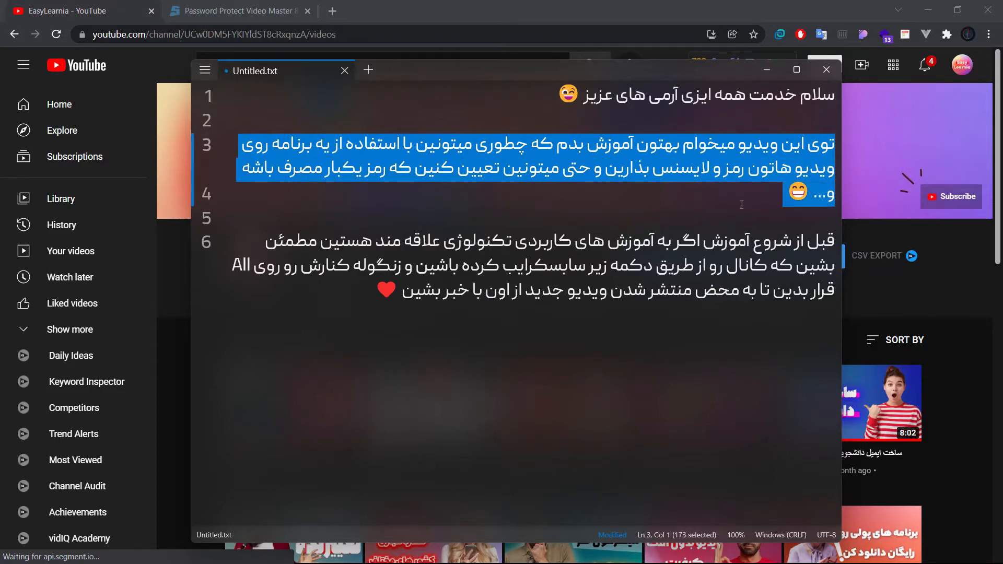
{"action": "left_click", "coordinate": [813, 205]}
{"action": "mouse_move", "coordinate": [834, 241]}
{"action": "left_mouse_down"}
{"action": "mouse_move", "coordinate": [288, 244]}
{"action": "mouse_move", "coordinate": [795, 267]}
{"action": "mouse_move", "coordinate": [235, 267]}
{"action": "mouse_move", "coordinate": [376, 291]}
{"action": "left_mouse_up"}
{"action": "left_click", "coordinate": [376, 291]}
Switch to the browser and look through the uploaded videos on the EasyLearnia YouTube channel
{"action": "key", "text": "alt+Tab"}
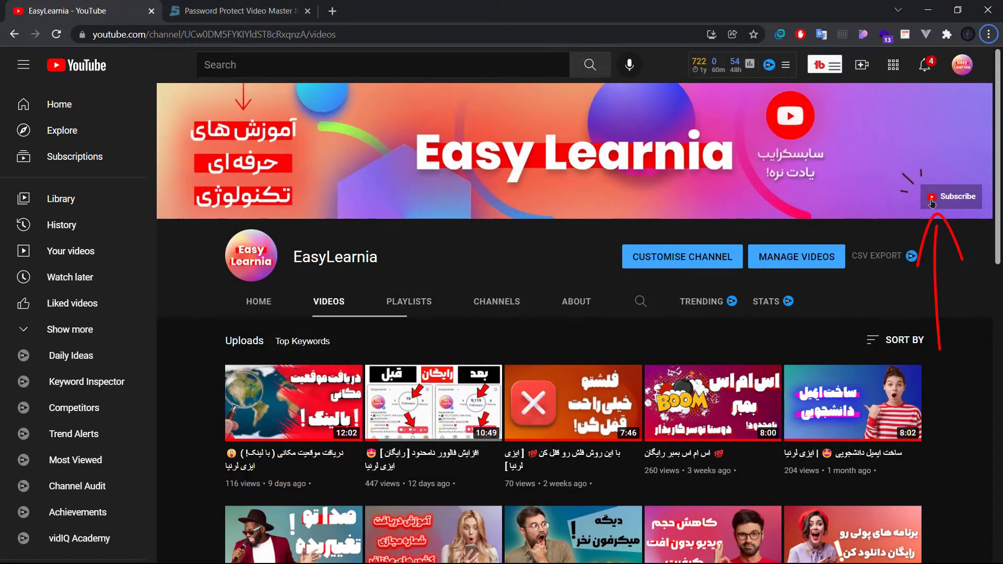
{"action": "scroll", "coordinate": [857, 251], "scroll_direction": "down", "scroll_amount": 3}
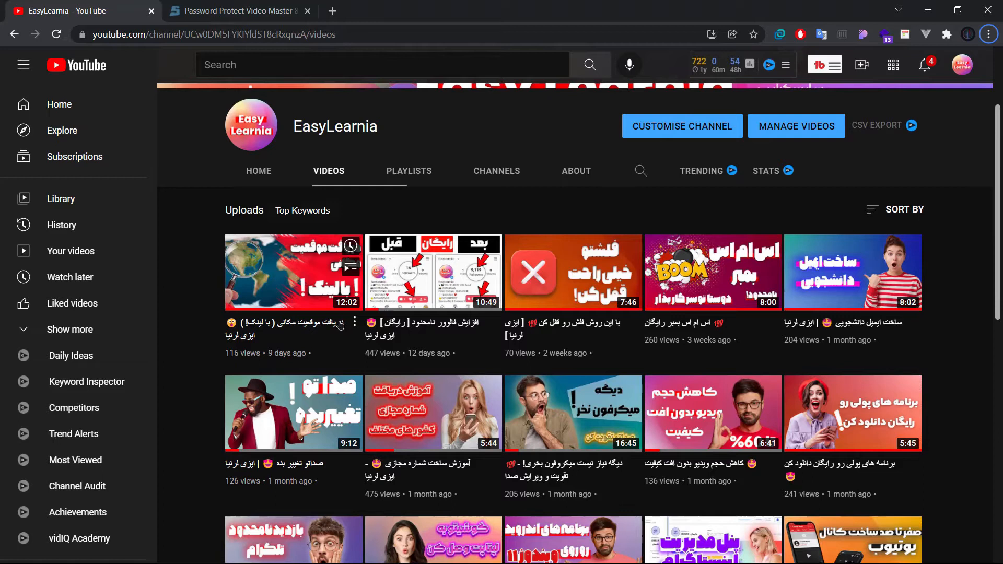
{"action": "scroll", "coordinate": [450, 294], "scroll_direction": "down", "scroll_amount": 3}
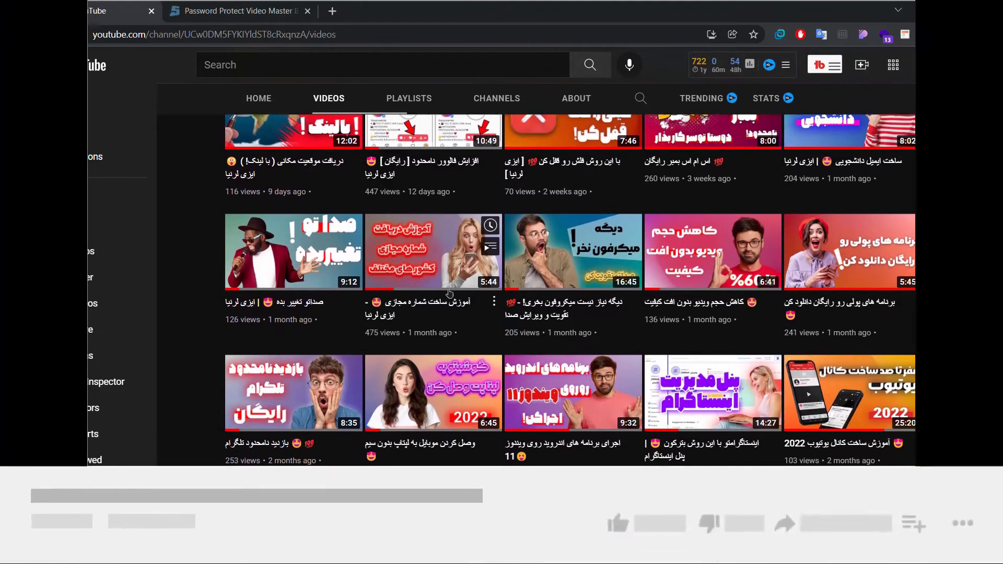
{"action": "scroll", "coordinate": [449, 293], "scroll_direction": "down", "scroll_amount": 3}
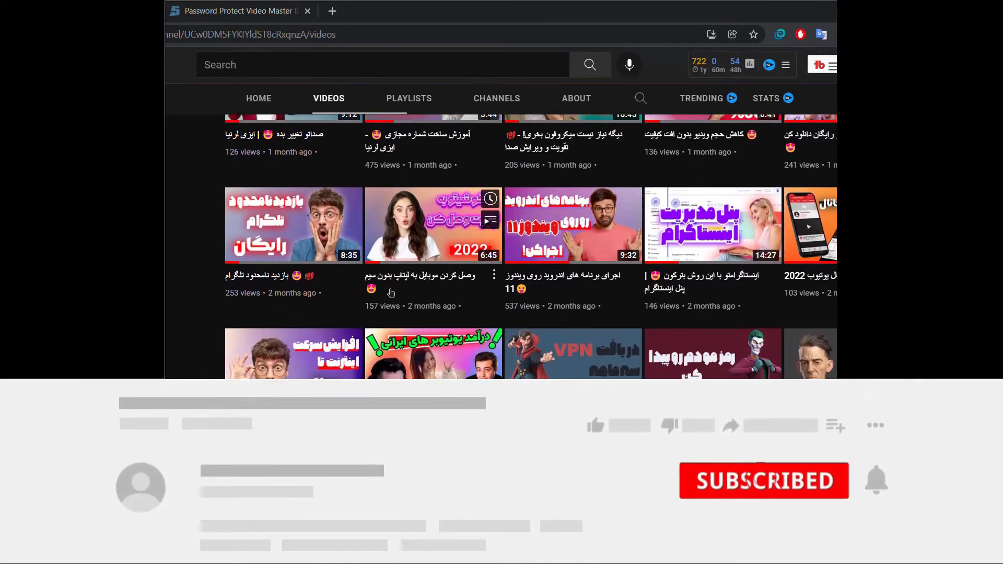
{"action": "scroll", "coordinate": [391, 294], "scroll_direction": "down", "scroll_amount": 3}
{"action": "scroll", "coordinate": [274, 335], "scroll_direction": "down", "scroll_amount": 3}
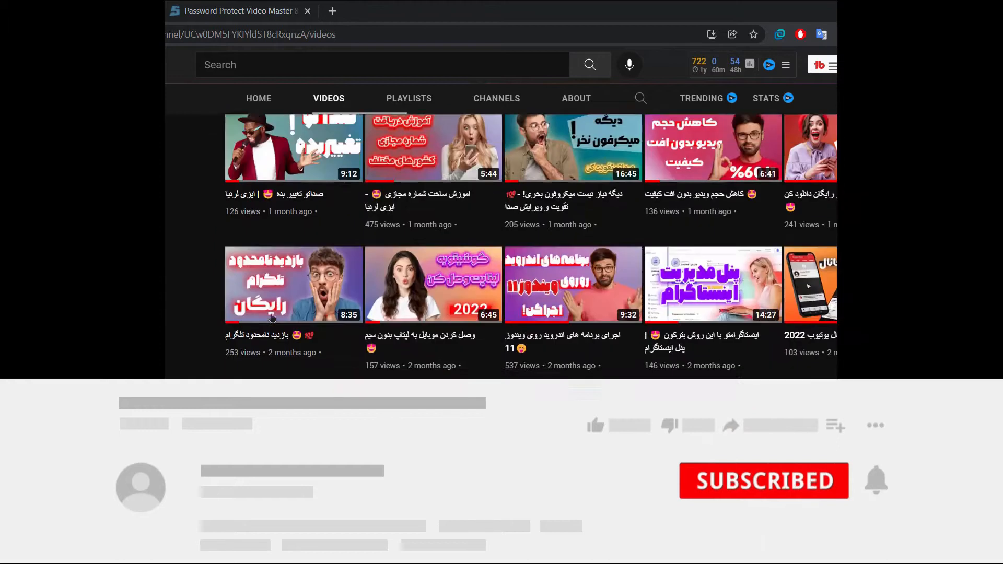
{"action": "scroll", "coordinate": [272, 318], "scroll_direction": "up", "scroll_amount": 10}
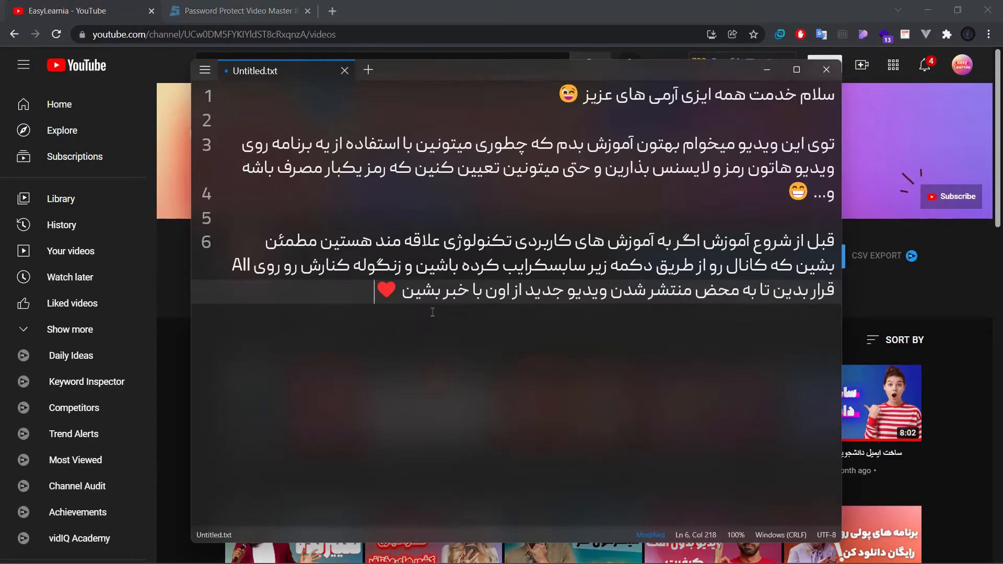
Return to the text note and add the line "خب بریم سراغ آموزش" after a blank line at its end
{"action": "key", "text": "Return"}
{"action": "key", "text": "Return"}
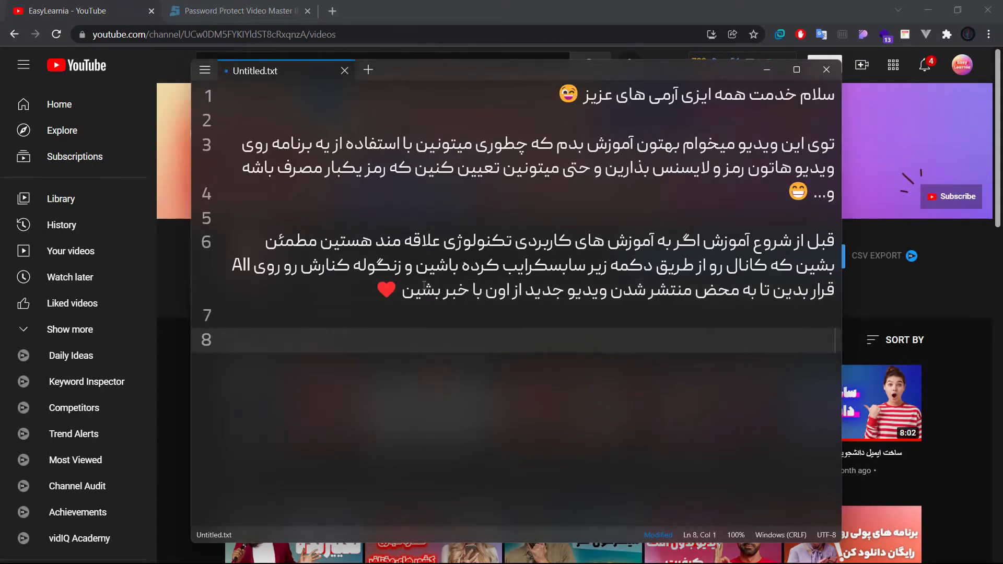
{"action": "key", "text": "BackSpace"}
{"action": "key", "text": "BackSpace"}
{"action": "key", "text": "BackSpace"}
{"action": "type", "text": "خب بریم سراغ"}
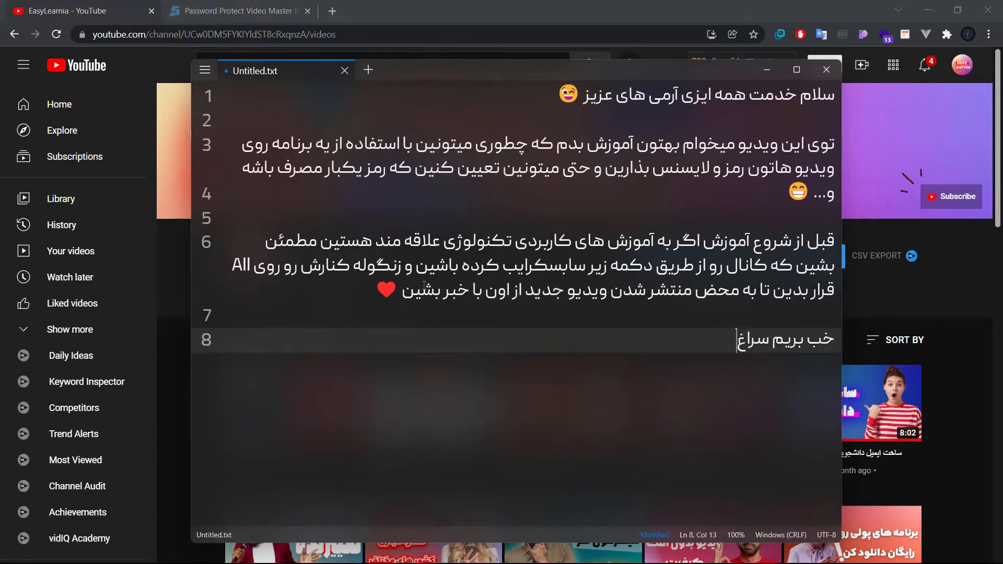
{"action": "type", "text": " آموزش"}
After another blank line, write "برای این کار ما نیاز به یه برنامه داریم که میتونین خیلی راحت با سرچ پیداش کنین"
{"action": "key", "text": "Return"}
{"action": "key", "text": "Return"}
{"action": "type", "text": "برای این کار ما نیاز به یه برنامه داریم که میتو"}
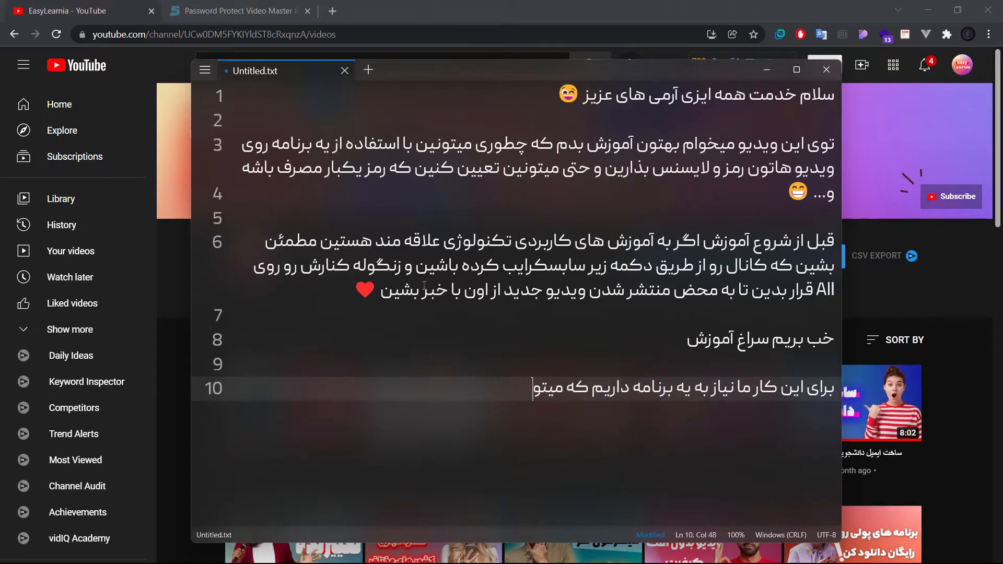
{"action": "type", "text": "نین خیلی راحت با سرچ پیداش کنین"}
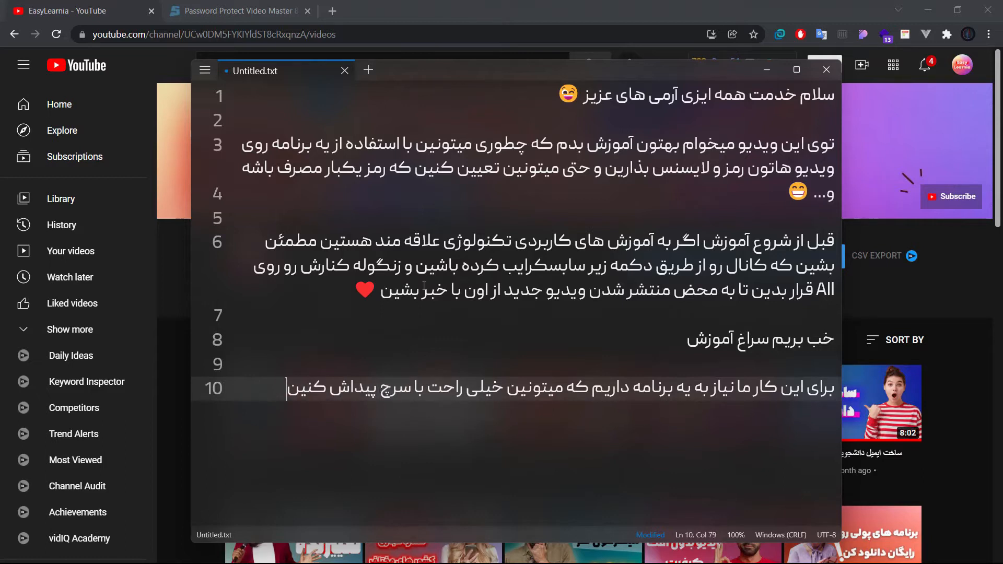
Switch to the browser's soft98.ir page for Password Protect Video Master and review the program's description and feature list
{"action": "left_click", "coordinate": [236, 11]}
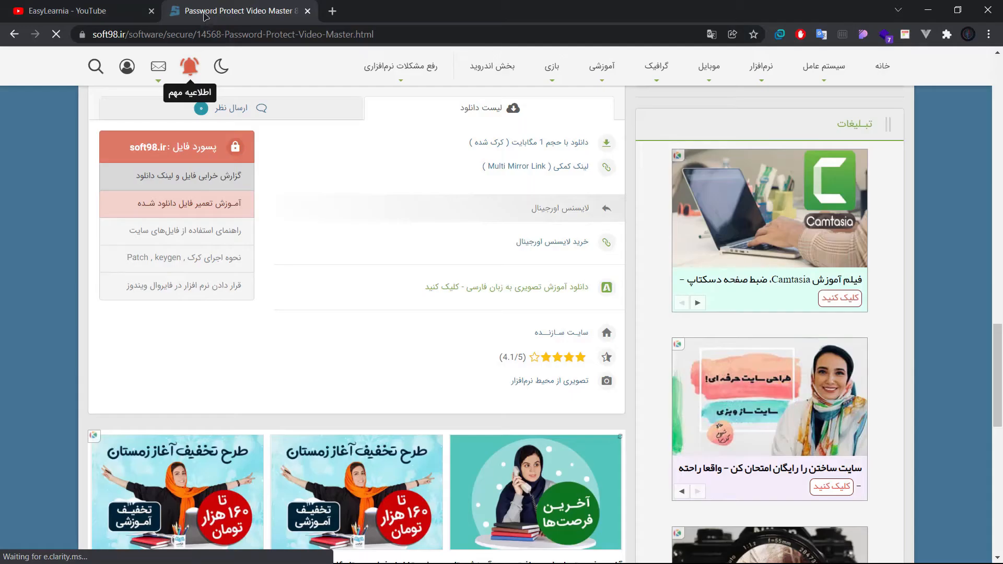
{"action": "scroll", "coordinate": [333, 161], "scroll_direction": "up", "scroll_amount": 10}
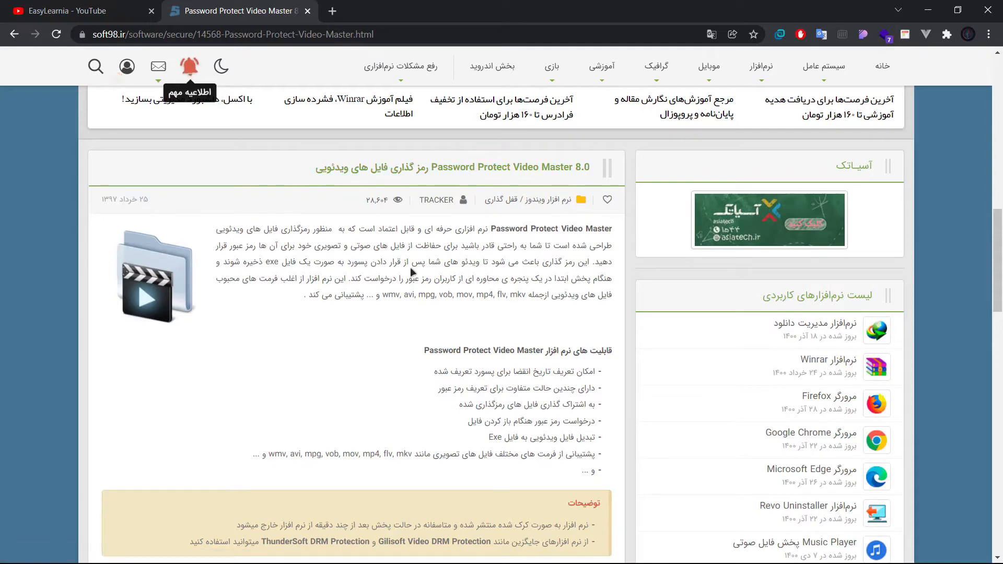
{"action": "left_click_drag", "start_coordinate": [417, 229], "coordinate": [408, 313]}
{"action": "left_click", "coordinate": [306, 350]}
{"action": "scroll", "coordinate": [303, 349], "scroll_direction": "down", "scroll_amount": 4}
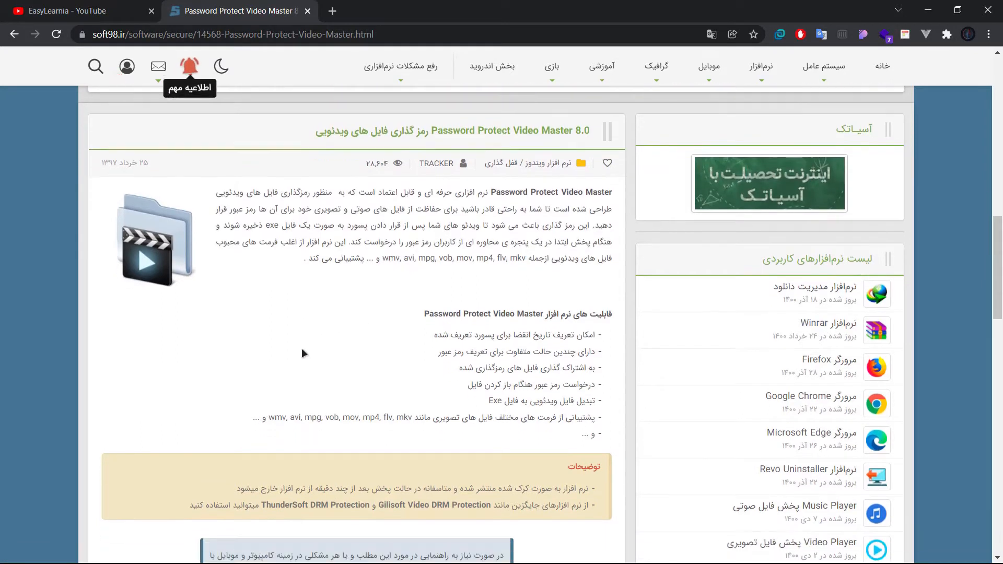
{"action": "scroll", "coordinate": [302, 348], "scroll_direction": "up", "scroll_amount": 14}
{"action": "scroll", "coordinate": [324, 337], "scroll_direction": "down", "scroll_amount": 7}
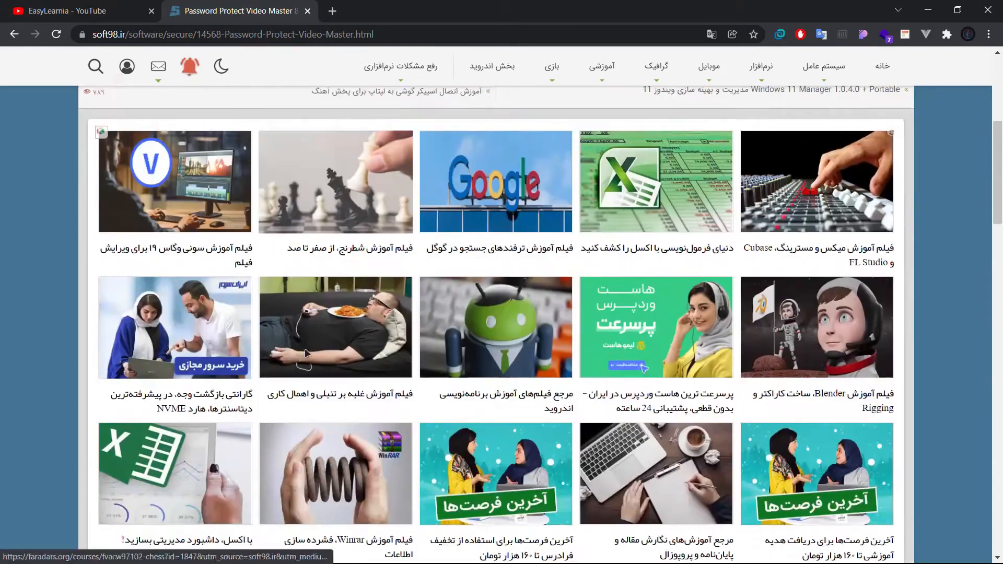
Copy the page heading "Password Protect Video Master 8.0 رمز گذاری فایل های ویدئویی" into the text note, one blank line below the last sentence
{"action": "left_click_drag", "start_coordinate": [316, 323], "coordinate": [590, 324]}
{"action": "key", "text": "ctrl+c"}
{"action": "key", "text": "alt+Tab"}
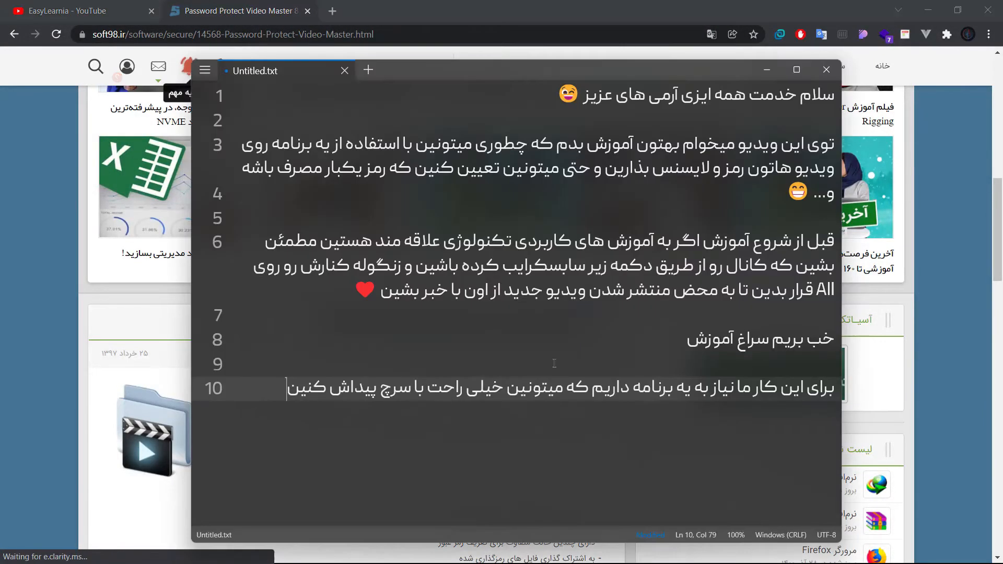
{"action": "key", "text": "Return"}
{"action": "key", "text": "ctrl+v"}
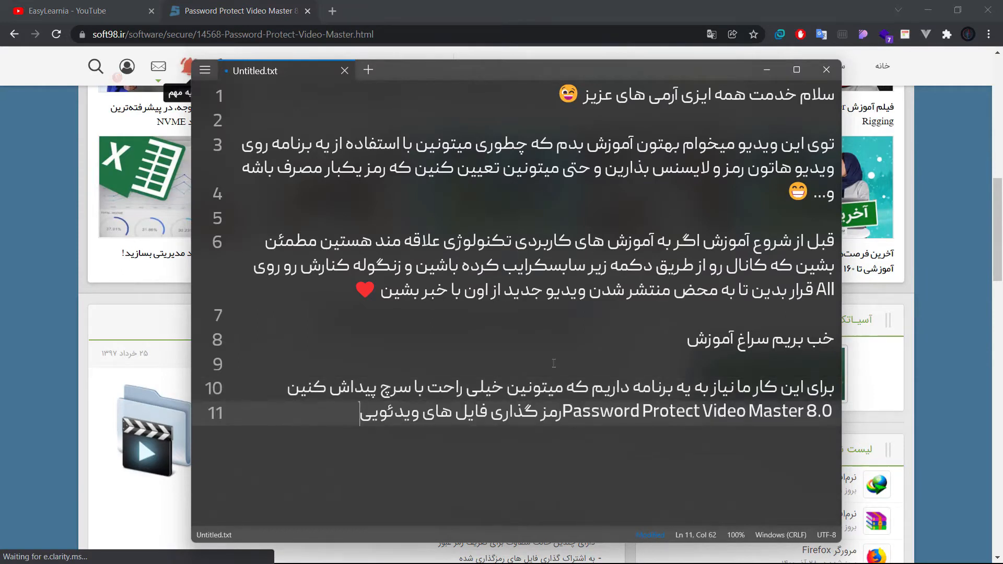
{"action": "key", "text": "ctrl+z"}
{"action": "key", "text": "Return"}
{"action": "key", "text": "ctrl+v"}
Add a run of blank lines below the program's name and place the text cursor on line 15
{"action": "key", "text": "Return"}
{"action": "key", "text": "Return"}
{"action": "key", "text": "Return"}
{"action": "key", "text": "Return"}
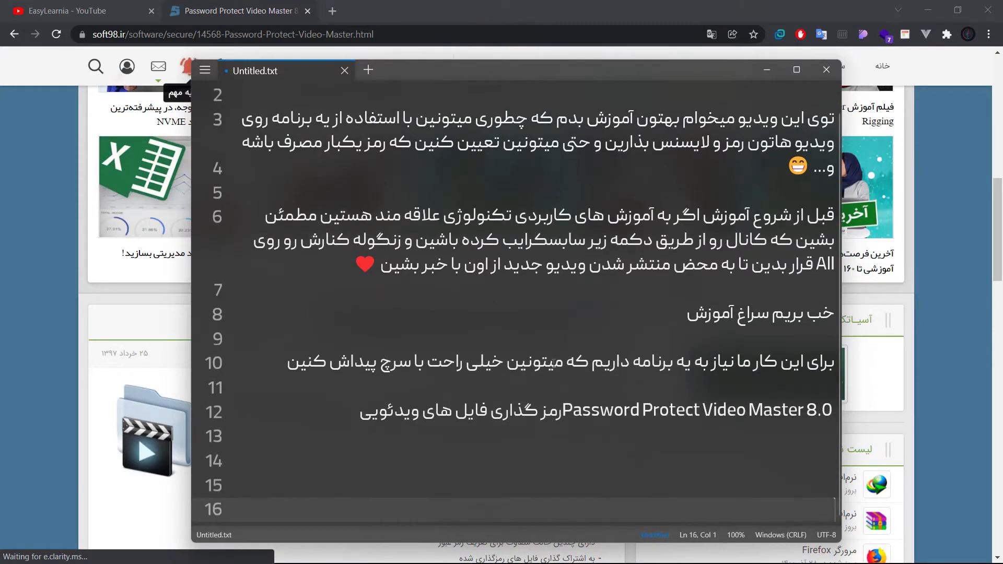
{"action": "key", "text": "Return"}
{"action": "key", "text": "Return"}
{"action": "key", "text": "Return"}
{"action": "key", "text": "Return"}
{"action": "key", "text": "Return"}
{"action": "key", "text": "Return"}
{"action": "key", "text": "Return"}
{"action": "key", "text": "Return"}
{"action": "key", "text": "Return"}
{"action": "key", "text": "Return"}
{"action": "key", "text": "Return"}
{"action": "key", "text": "Return"}
{"action": "key", "text": "Return"}
{"action": "key", "text": "Return"}
{"action": "key", "text": "Return"}
{"action": "key", "text": "Return"}
{"action": "key", "text": "Return"}
{"action": "key", "text": "Return"}
{"action": "key", "text": "Return"}
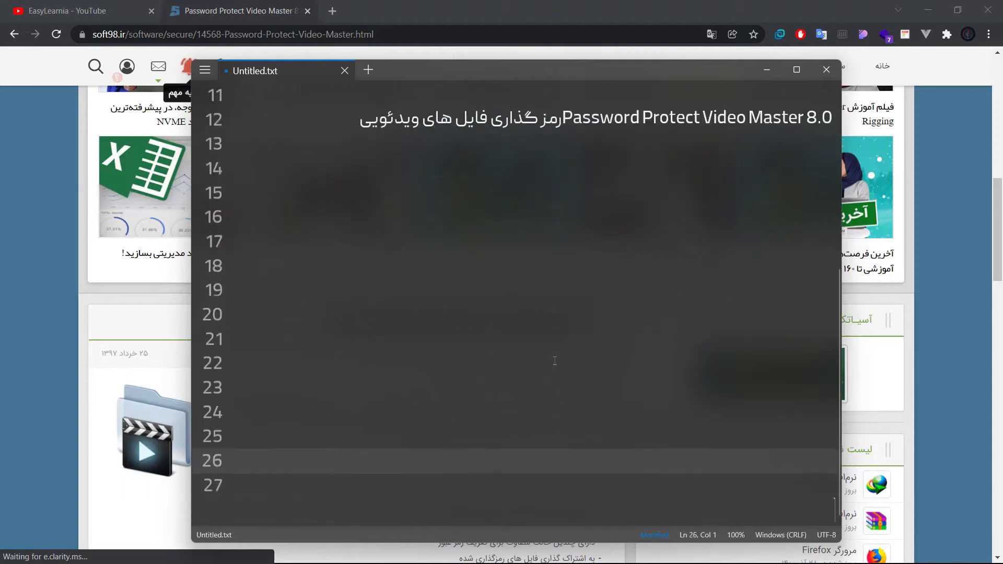
{"action": "scroll", "coordinate": [568, 346], "scroll_direction": "up", "scroll_amount": 3}
{"action": "left_click", "coordinate": [811, 334]}
{"action": "left_click", "coordinate": [801, 350]}
Minimize the browser, shift the note window slightly up, and write "خب من برنامه رو اجرا میکنم" on line 15 of the note
{"action": "key", "text": "alt+Tab"}
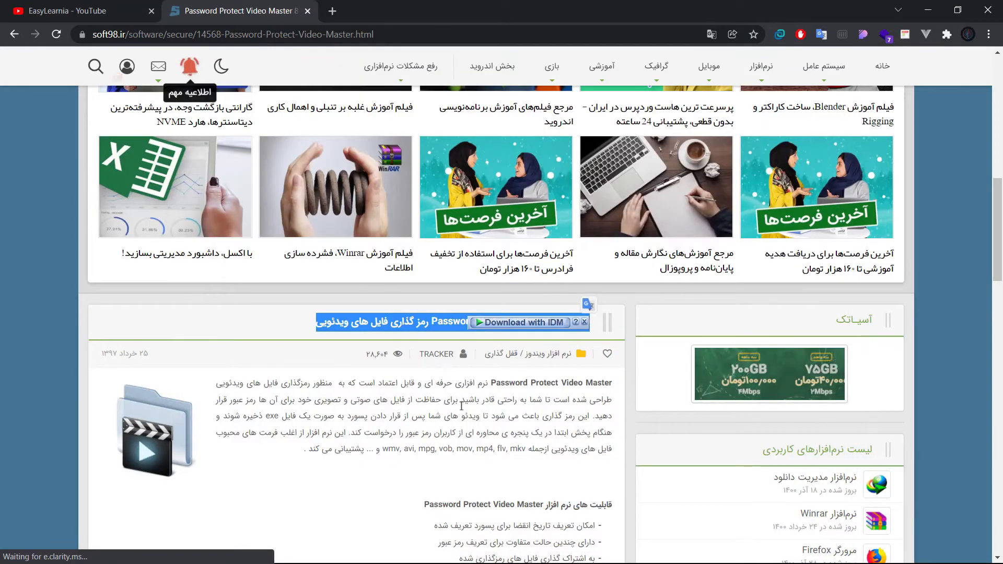
{"action": "left_click", "coordinate": [927, 12]}
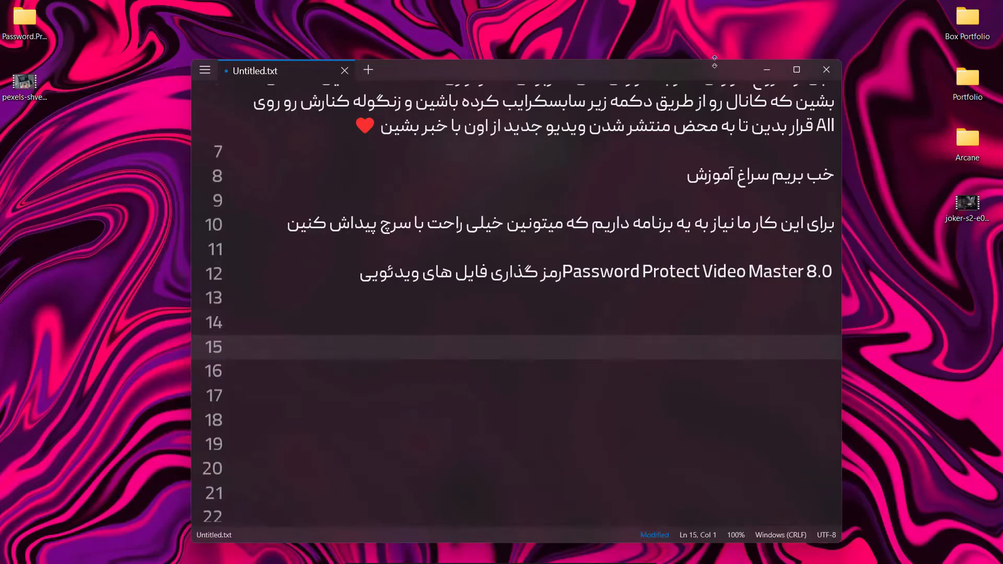
{"action": "left_click_drag", "start_coordinate": [606, 68], "coordinate": [605, 61]}
{"action": "left_click", "coordinate": [767, 322]}
{"action": "left_click", "coordinate": [777, 360]}
{"action": "left_click", "coordinate": [775, 331]}
{"action": "type", "text": "خب من برنام"}
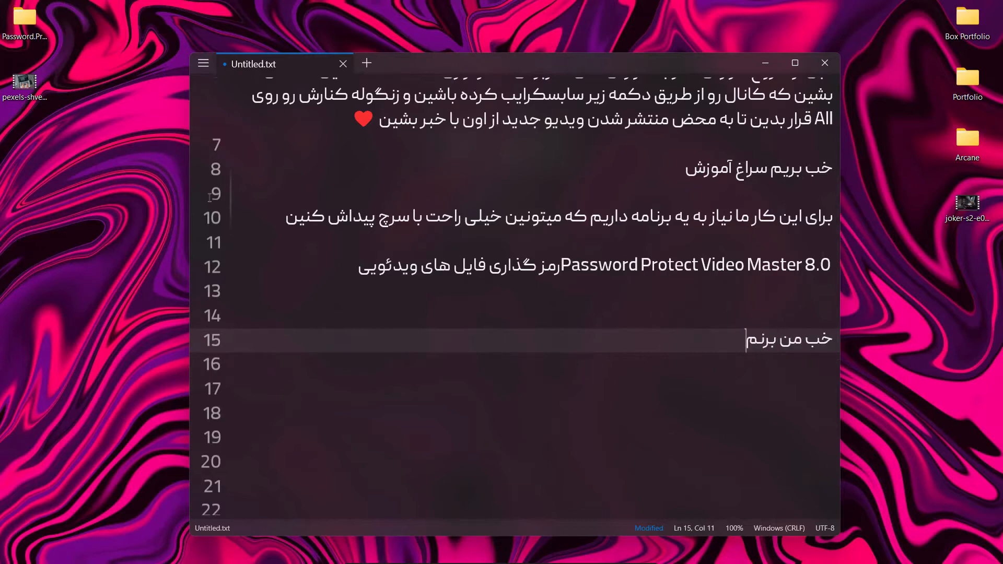
{"action": "type", "text": "ه رو اجرا میکنم"}
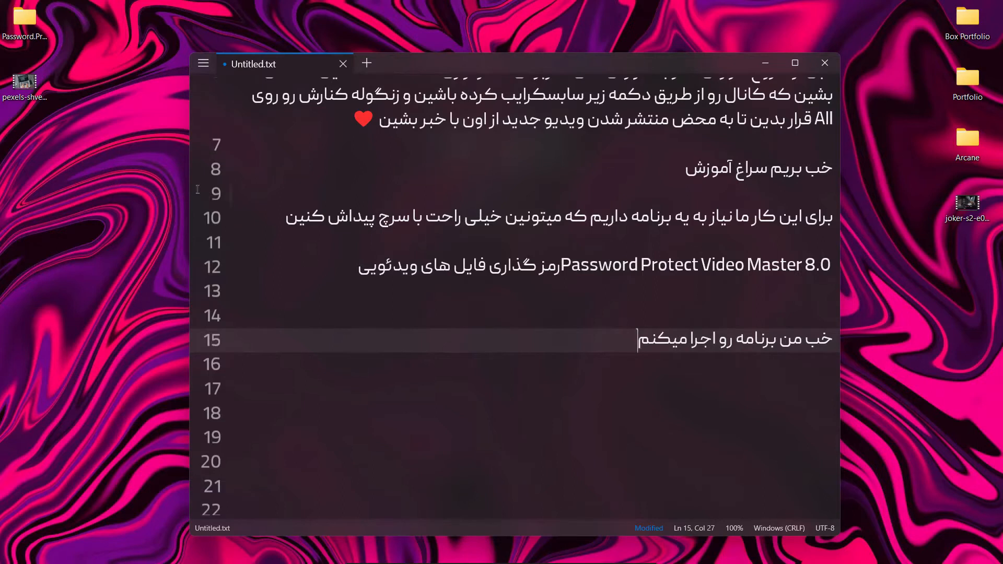
Launch Password Protect Video Master.exe from the desktop's Password.Protect.Video.Master.8.0 folder, close the folder and move the program window aside
{"action": "left_click", "coordinate": [34, 36]}
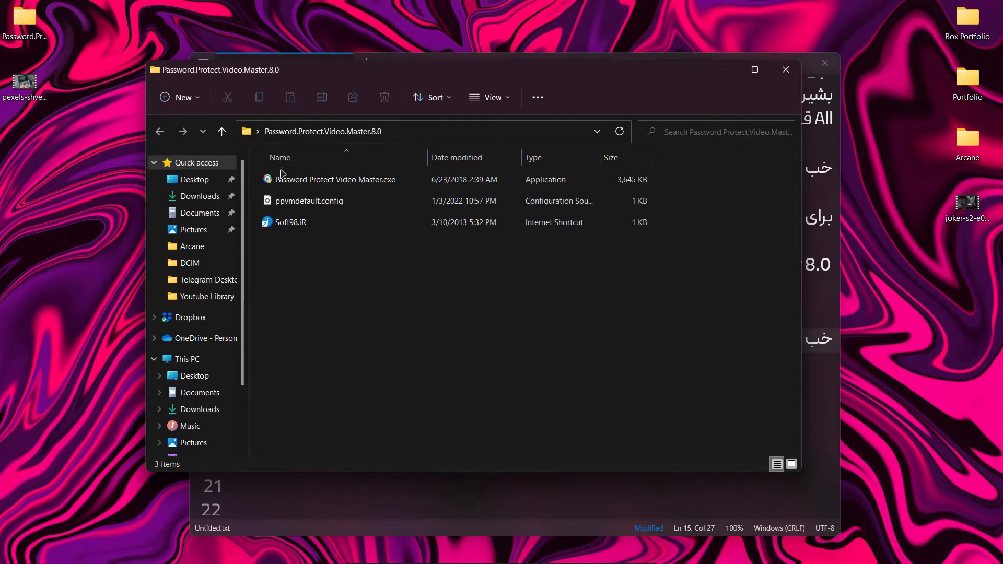
{"action": "double_click", "coordinate": [309, 179]}
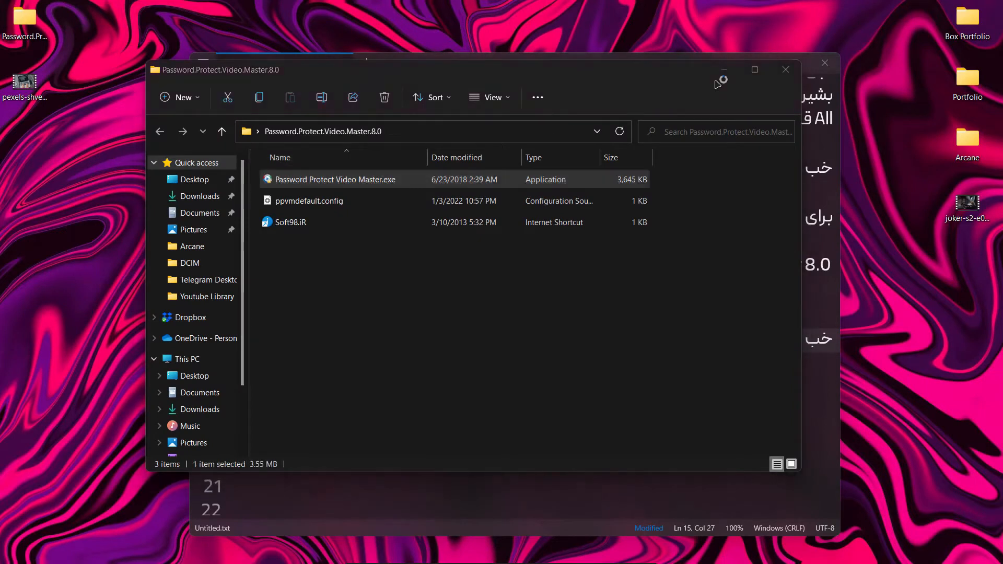
{"action": "left_click", "coordinate": [786, 69]}
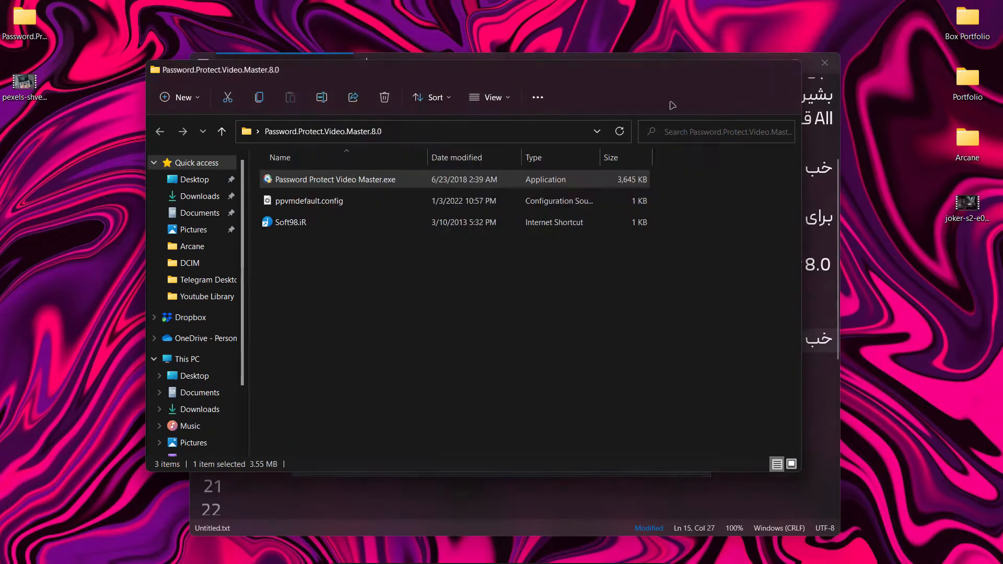
{"action": "left_click_drag", "start_coordinate": [501, 100], "coordinate": [337, 85]}
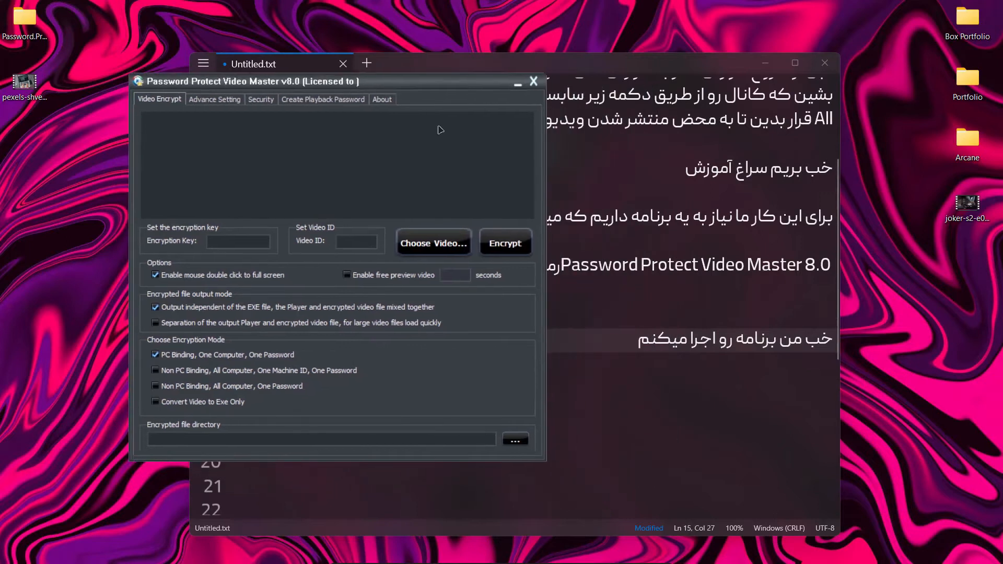
Return to the text note and continue line 15 with ". برنامه قابلیت های خیلی زیادی داره"
{"action": "left_click", "coordinate": [619, 343]}
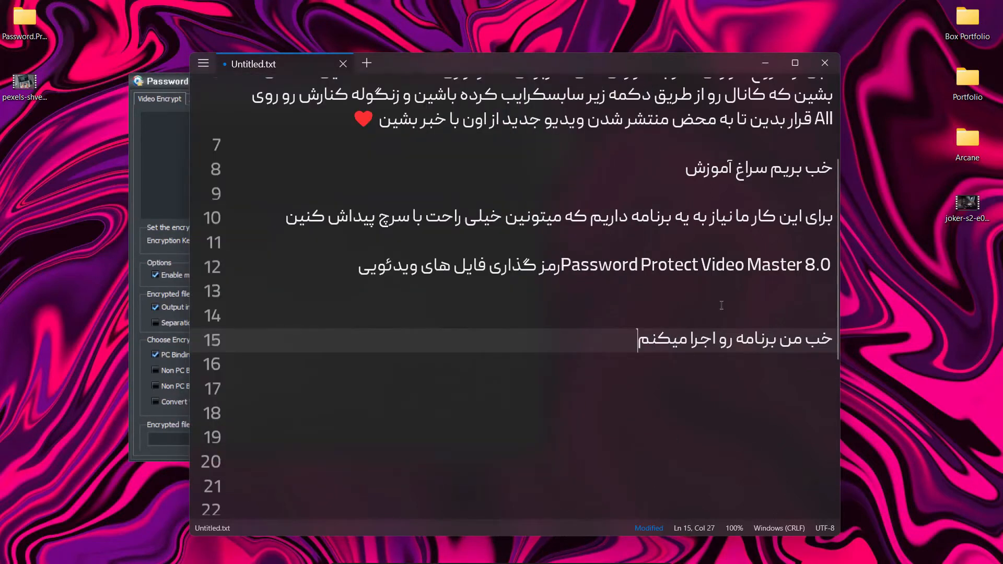
{"action": "type", "text": "برنامه قابلیت های خیلی زیادی داره که"}
{"action": "key", "text": "BackSpace"}
{"action": "key", "text": "BackSpace"}
{"action": "key", "text": "BackSpace"}
{"action": "type", "text": "و"}
{"action": "key", "text": "BackSpace"}
Extend the sentence on line 15 with "و من چیزایی که بیشتر از همه مورد نیاز هست رو بهتون توضیح میدم"
{"action": "type", "text": "و من چیز"}
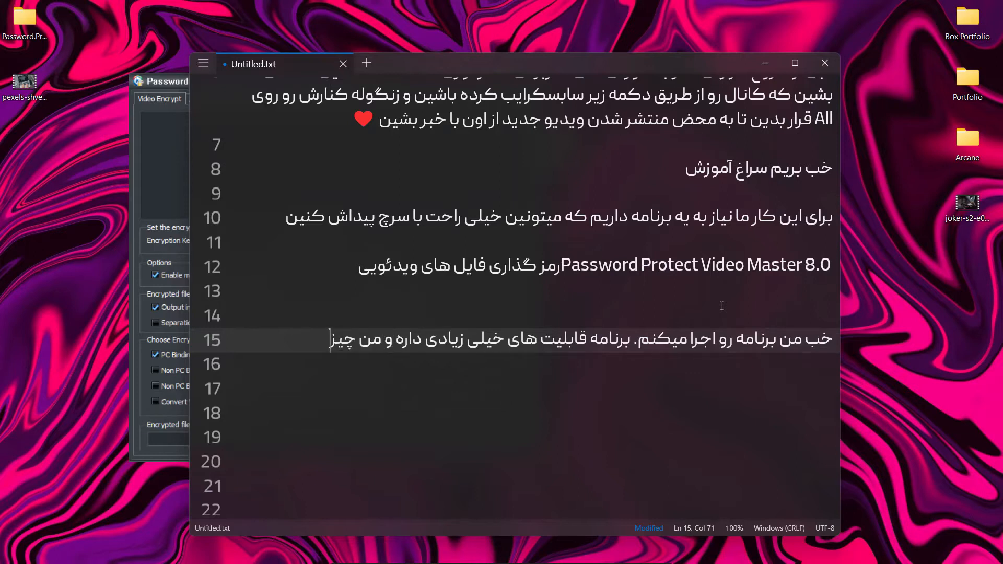
{"action": "type", "text": "ایی که بیشتر از ه"}
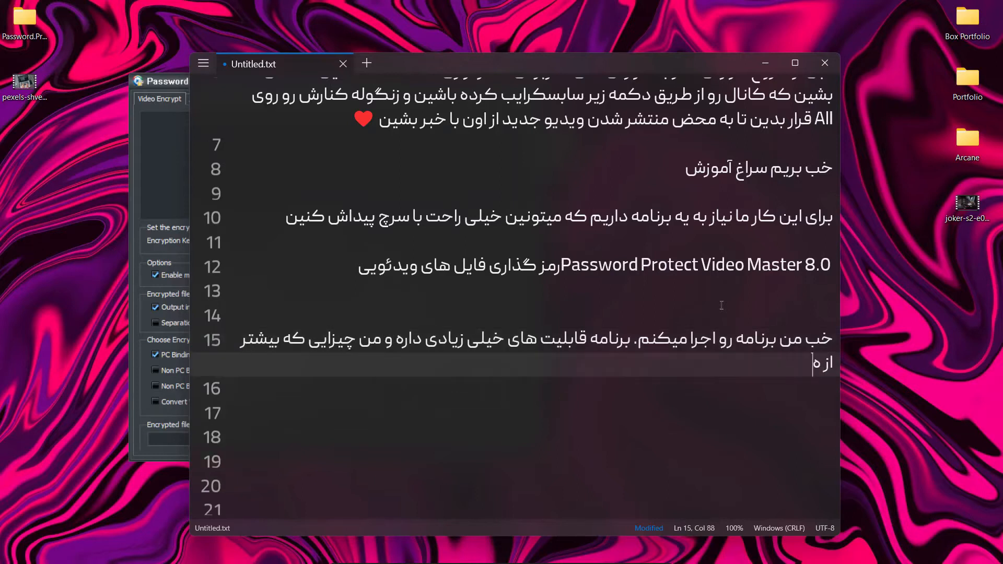
{"action": "type", "text": "مه مورد نیاز هست رو ب"}
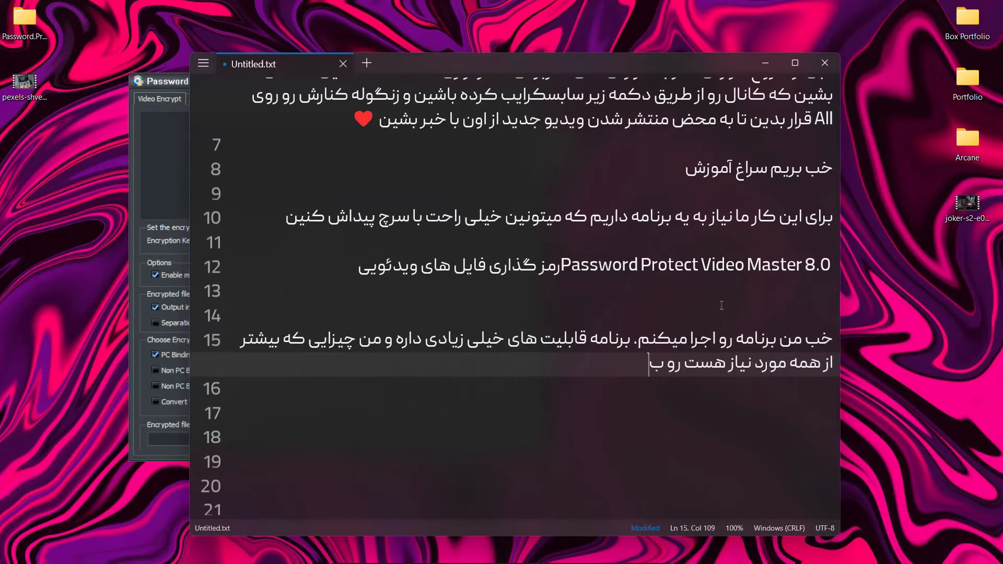
{"action": "type", "text": "هتتن تت"}
{"action": "key", "text": "BackSpace"}
{"action": "type", "text": "وض"}
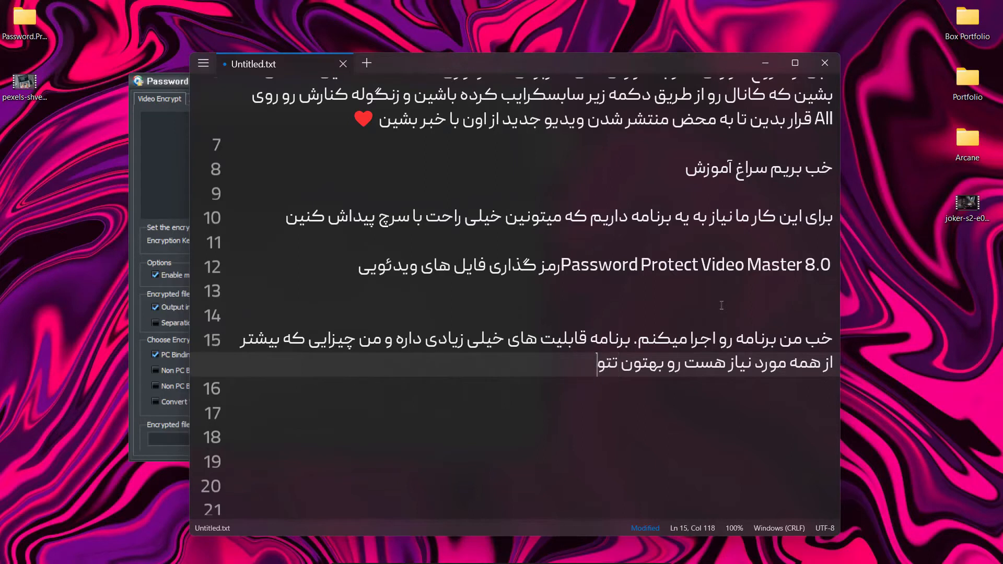
{"action": "type", "text": "یح میدم"}
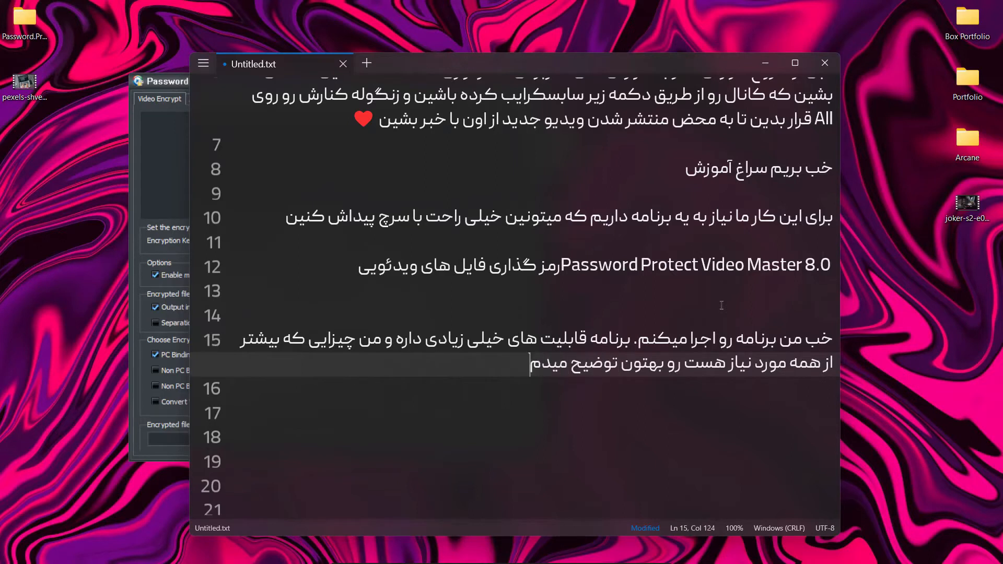
{"action": "type", "text": " و اگر علاقه داشتین می"}
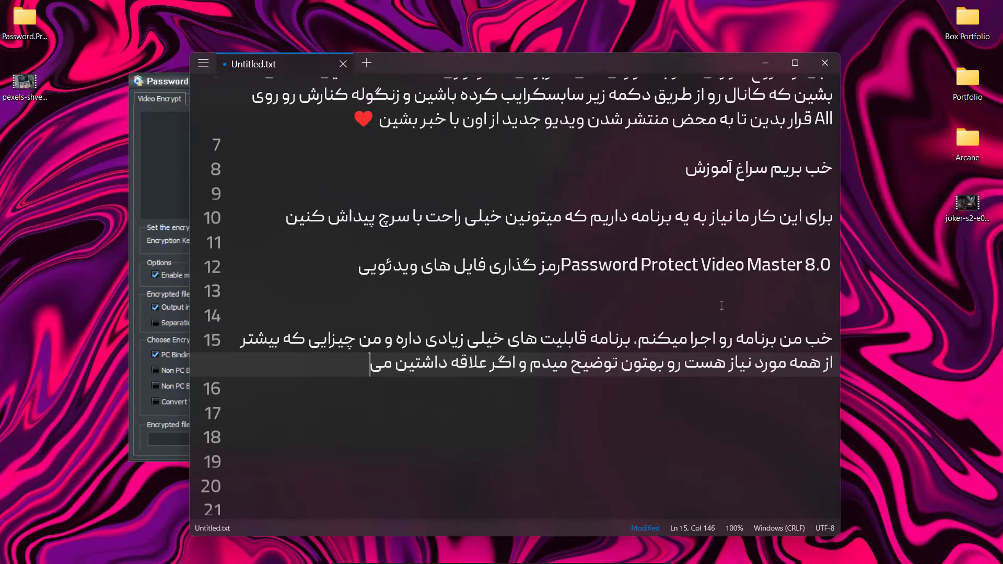
{"action": "type", "text": "تونین بقیه قا"}
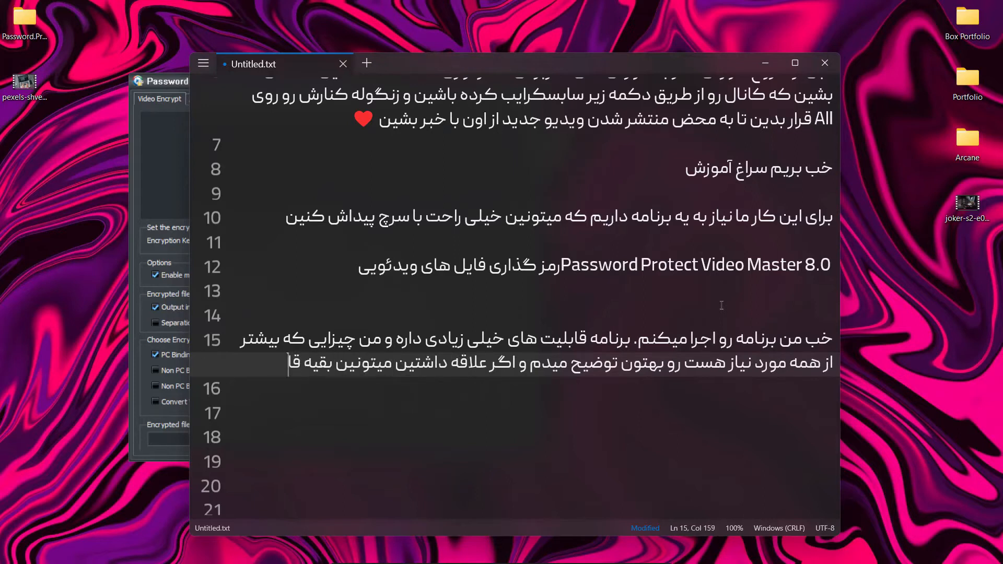
{"action": "type", "text": "بلیت هارو ه"}
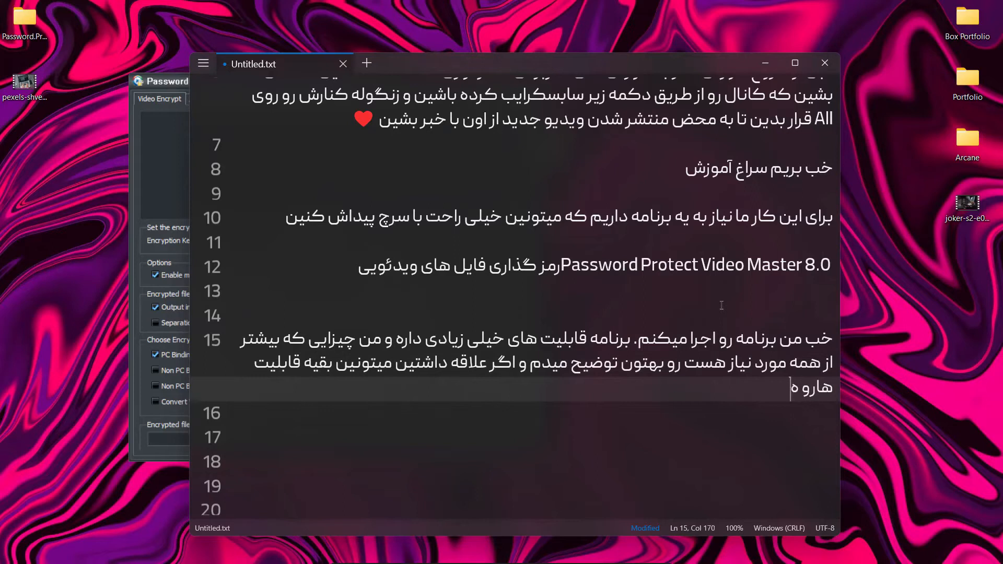
{"action": "type", "text": "م تست کنین"}
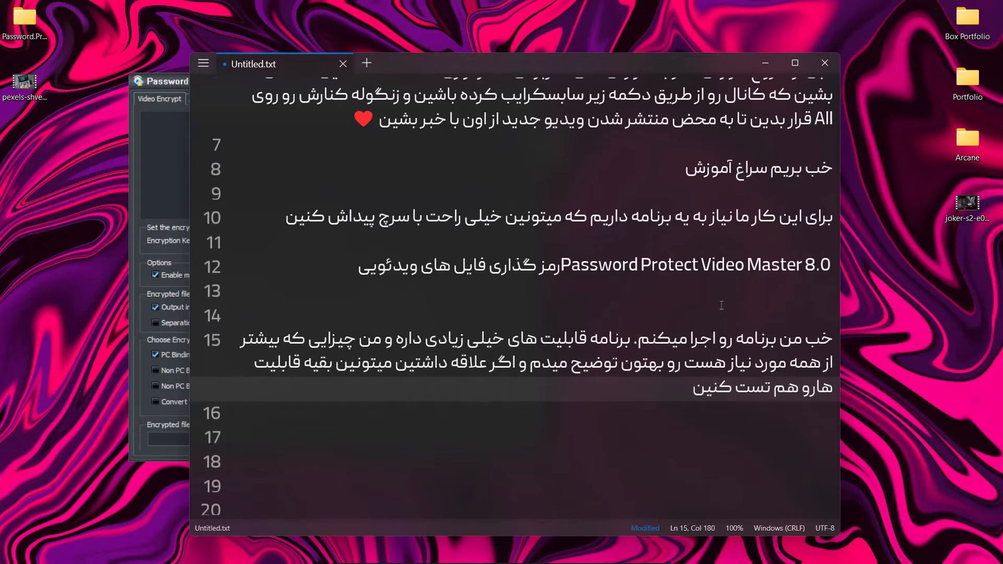
Start a new paragraph on line 17 of the note, leaving line 16 blank
{"action": "key", "text": "Return"}
{"action": "key", "text": "Return"}
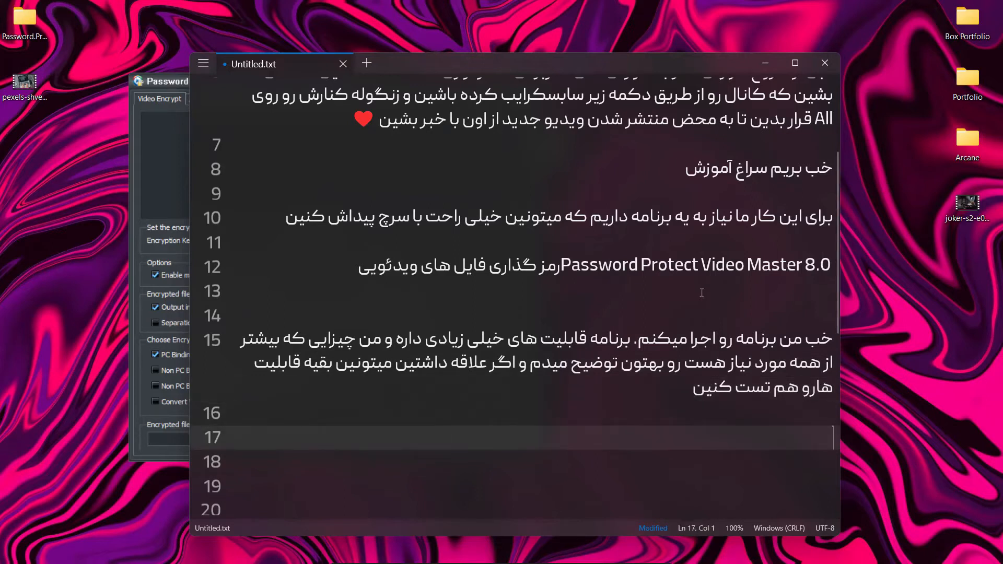
{"action": "scroll", "coordinate": [700, 301], "scroll_direction": "down", "scroll_amount": 2}
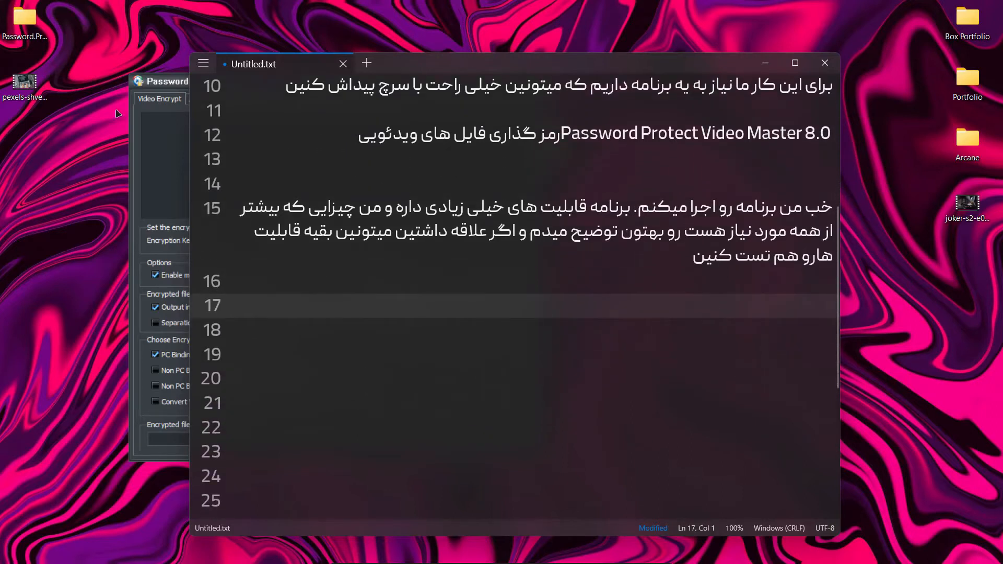
Preview the desktop video pexels-shvets-production-9056439_2.mp4 in PotPlayer, skip to about its middle and close the player
{"action": "left_click", "coordinate": [26, 83]}
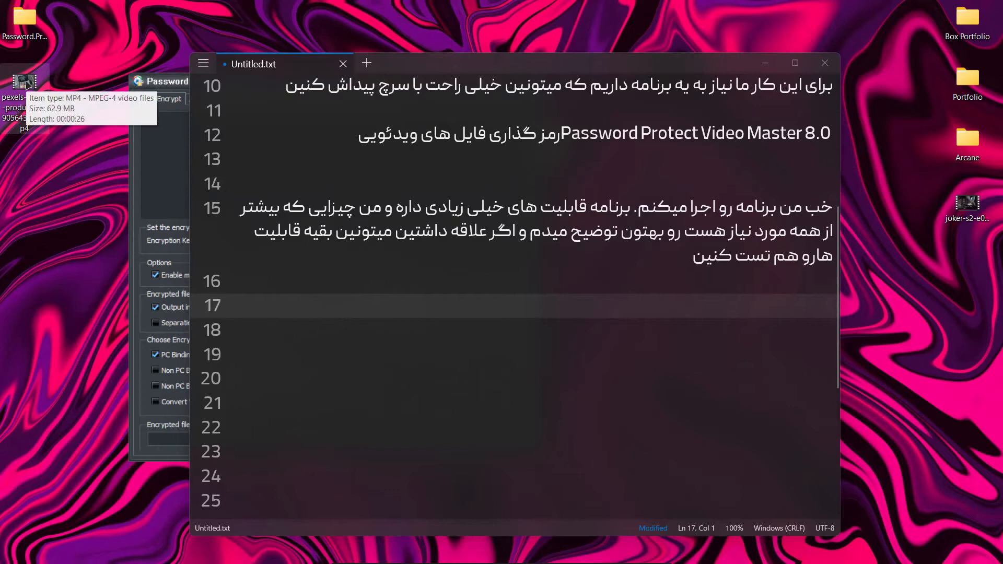
{"action": "double_click", "coordinate": [26, 82]}
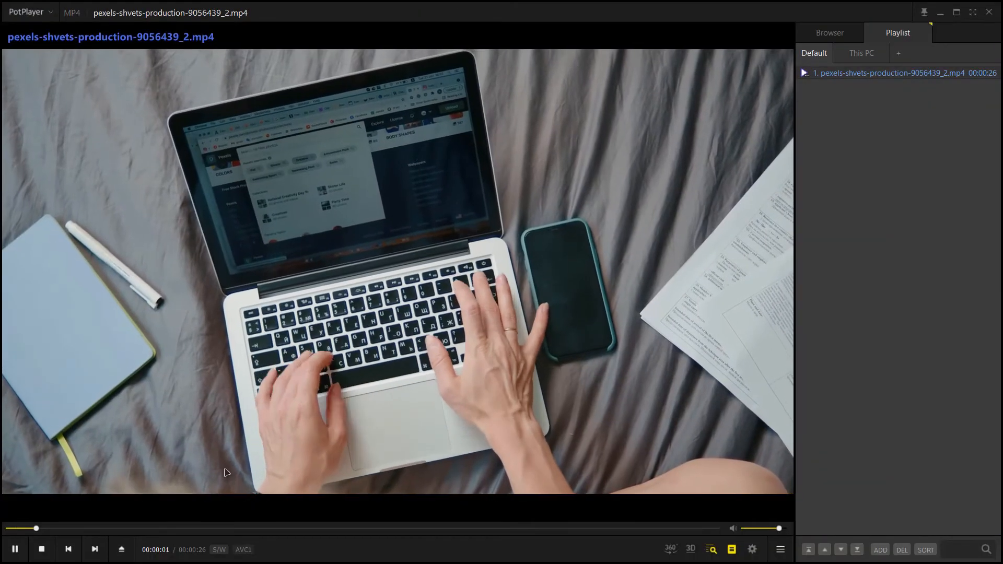
{"action": "left_click_drag", "start_coordinate": [180, 530], "coordinate": [400, 529]}
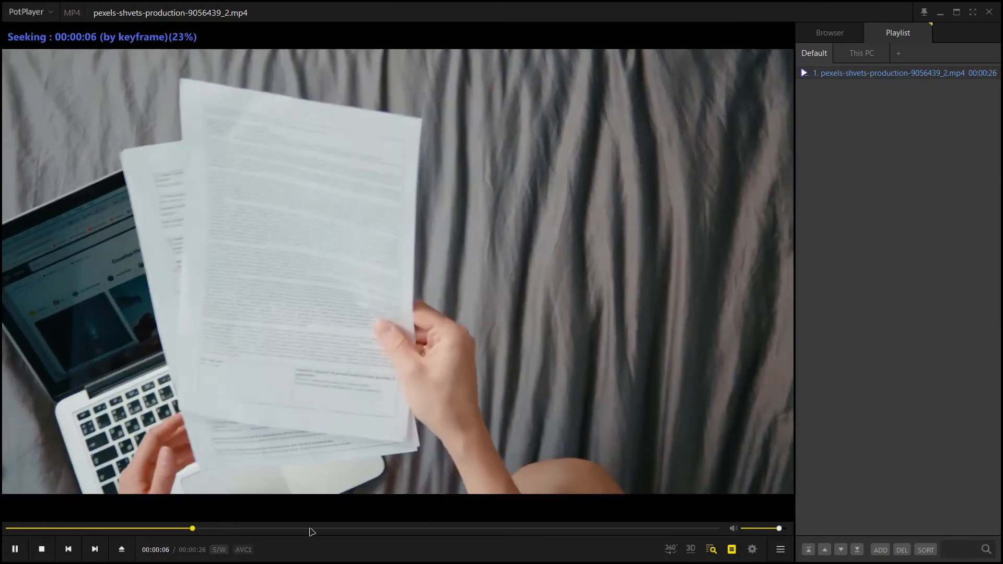
{"action": "left_click", "coordinate": [400, 529]}
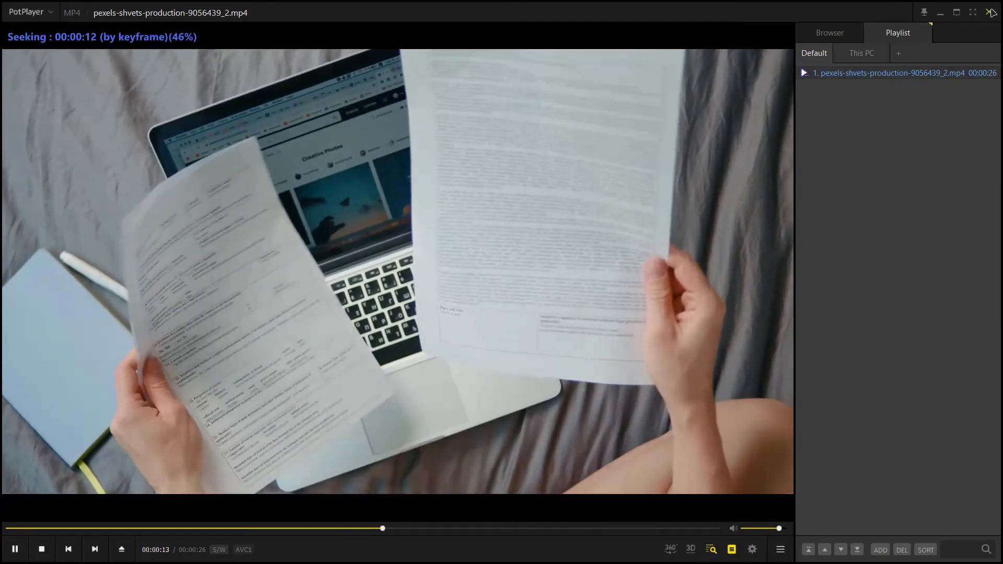
{"action": "left_click", "coordinate": [990, 12]}
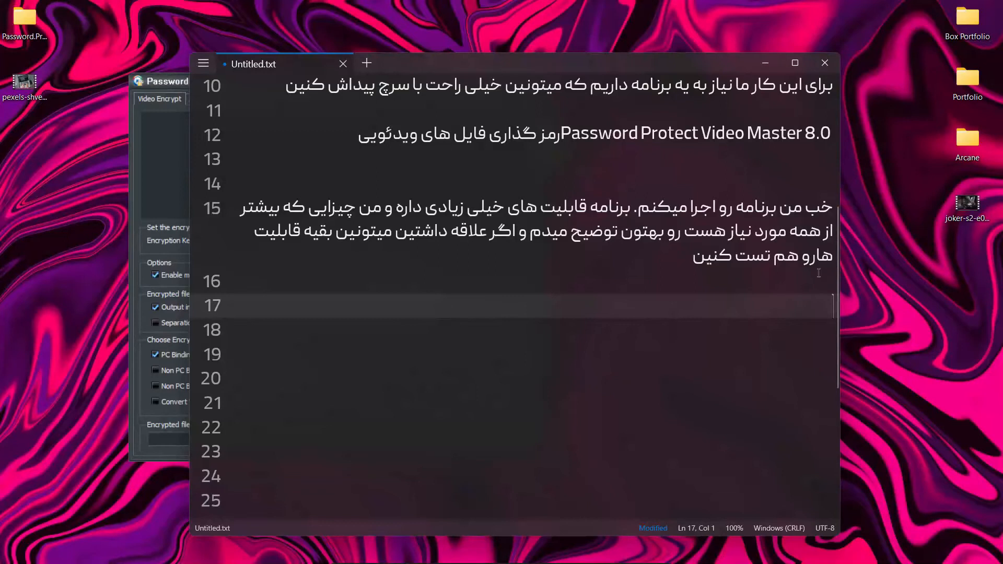
Write "خب این فیلم تستی هست که میخوایم روش لایسنس بذاریم" on line 17 of the note and move on to line 19
{"action": "type", "text": "ب این فی"}
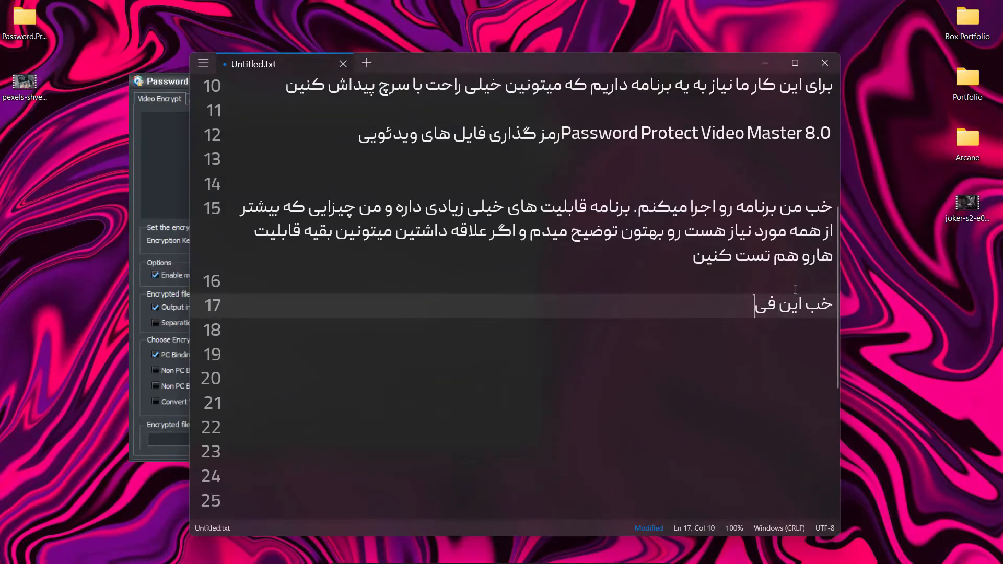
{"action": "type", "text": "لم تستی هست که میخوایم روش لایسنس بذاریم"}
{"action": "key", "text": "Return"}
{"action": "key", "text": "Return"}
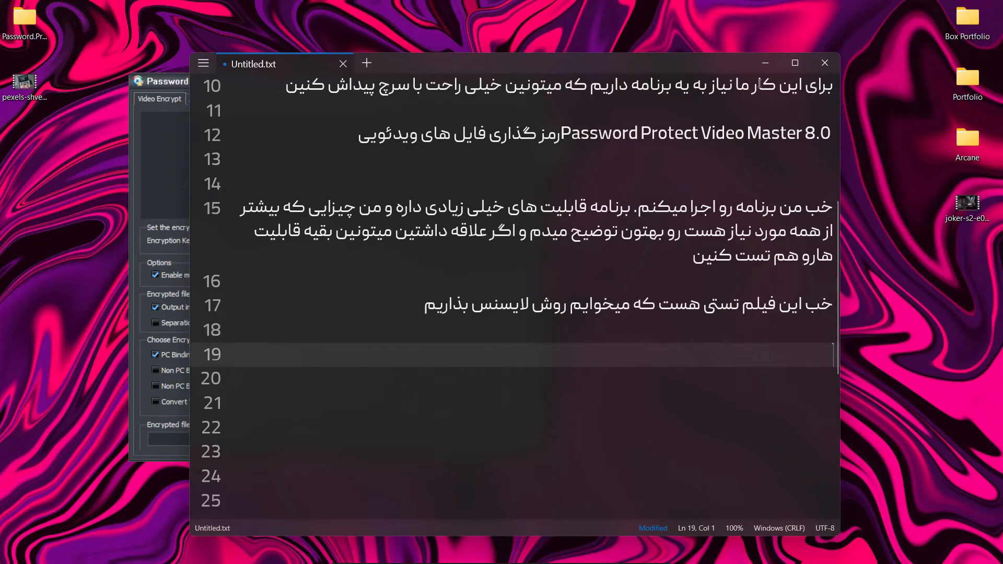
Switch to Password Protect Video Master and choose pexels-shvets-production-9056439_2.mp4 from the desktop as the video to encrypt
{"action": "left_click", "coordinate": [766, 63]}
{"action": "left_click_drag", "start_coordinate": [380, 81], "coordinate": [435, 67]}
{"action": "left_click", "coordinate": [488, 229]}
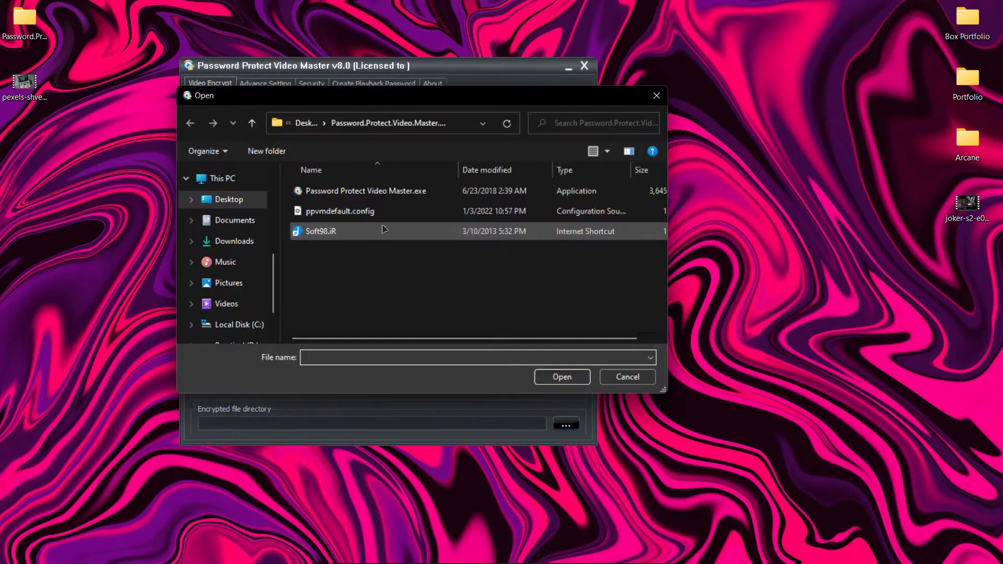
{"action": "left_click", "coordinate": [235, 201]}
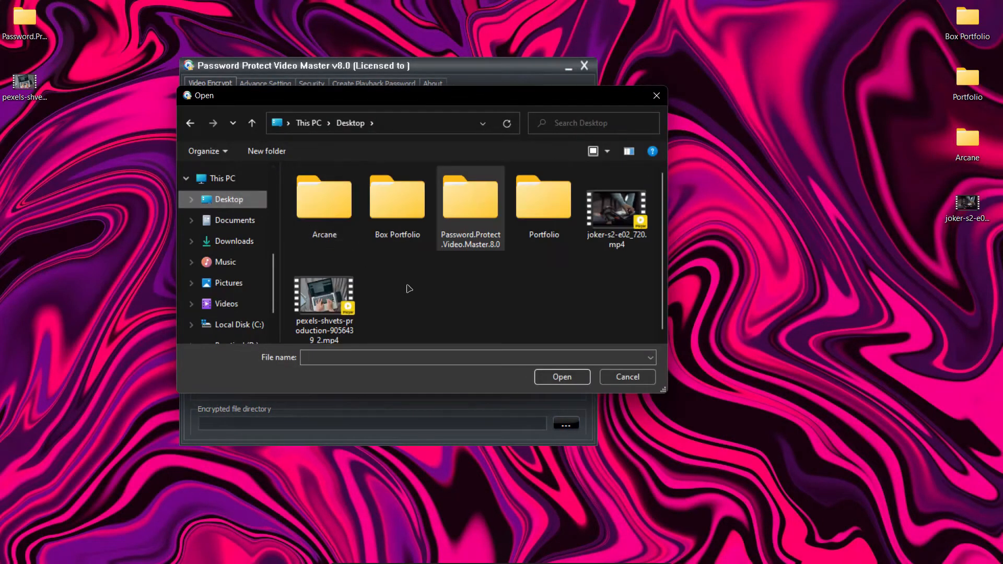
{"action": "double_click", "coordinate": [326, 302]}
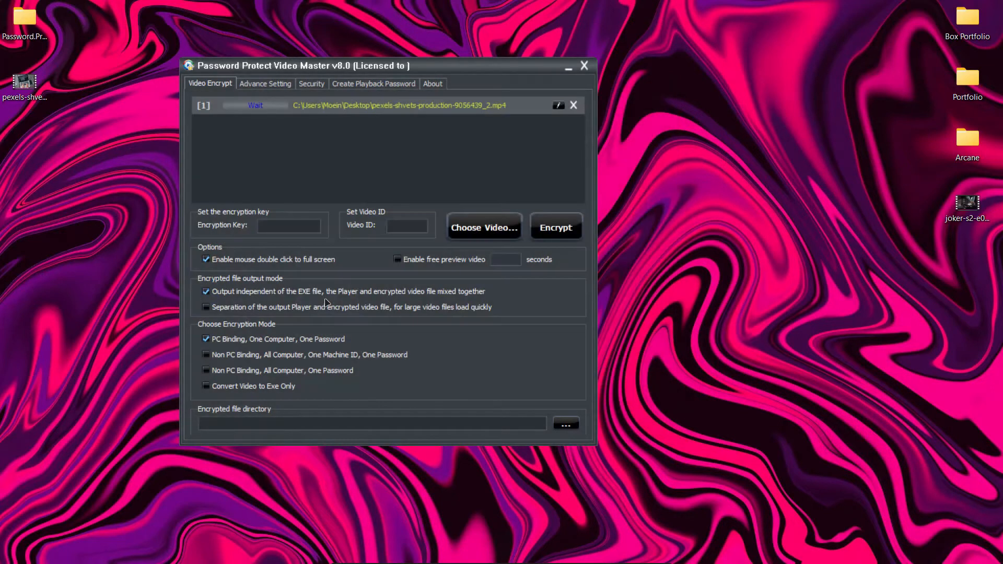
{"action": "left_click_drag", "start_coordinate": [417, 64], "coordinate": [471, 70]}
Return to the text note and write "خب الان ویدیو وارد برنامه شد" on line 19
{"action": "key", "text": "alt+Tab"}
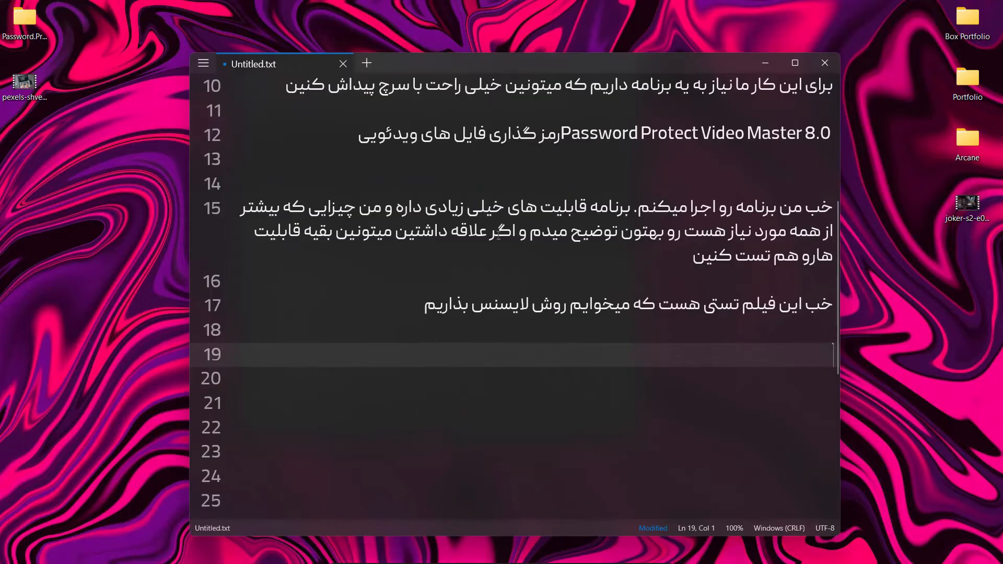
{"action": "type", "text": "خب الان ویدیو وار"}
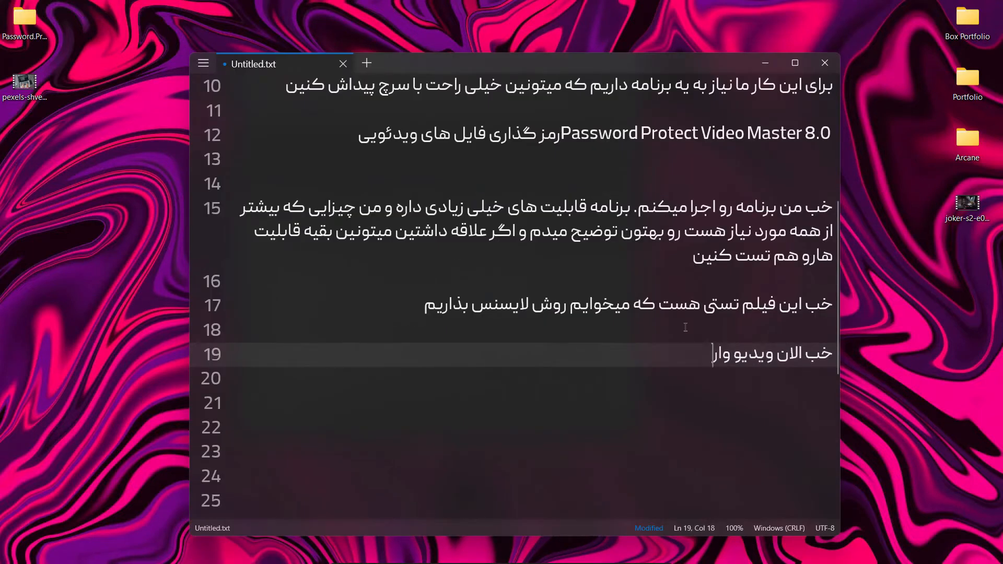
{"action": "type", "text": "د برنامه شد"}
Arrange the Password Protect Video Master window and the text note side by side on the desktop
{"action": "key", "text": "alt+Tab"}
{"action": "left_click_drag", "start_coordinate": [453, 66], "coordinate": [306, 66]}
{"action": "left_click_drag", "start_coordinate": [566, 73], "coordinate": [673, 67]}
{"action": "left_click_drag", "start_coordinate": [235, 72], "coordinate": [217, 69]}
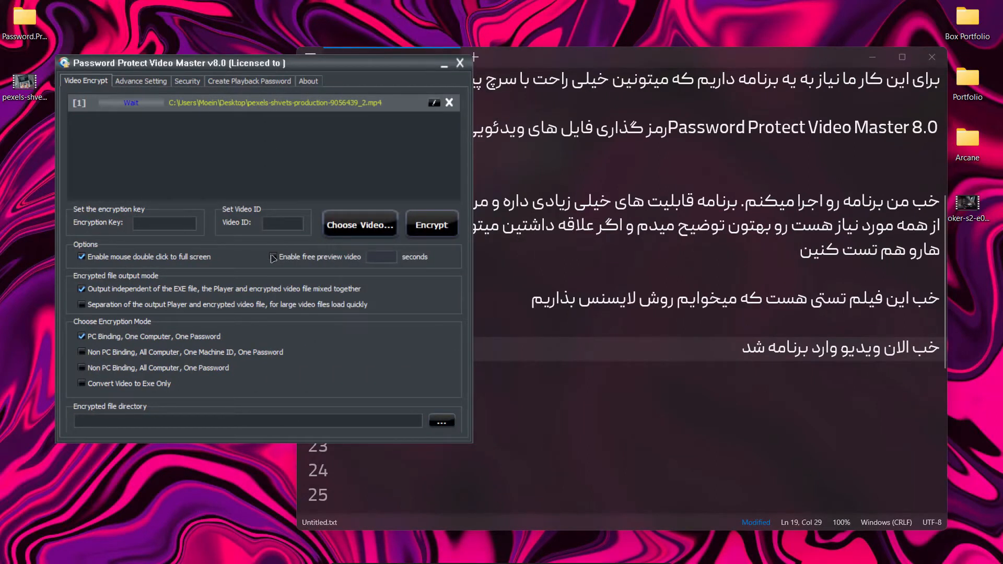
Add a blank line and start line 21 in the note, and enter a simple encryption key for the video
{"action": "left_click", "coordinate": [712, 358]}
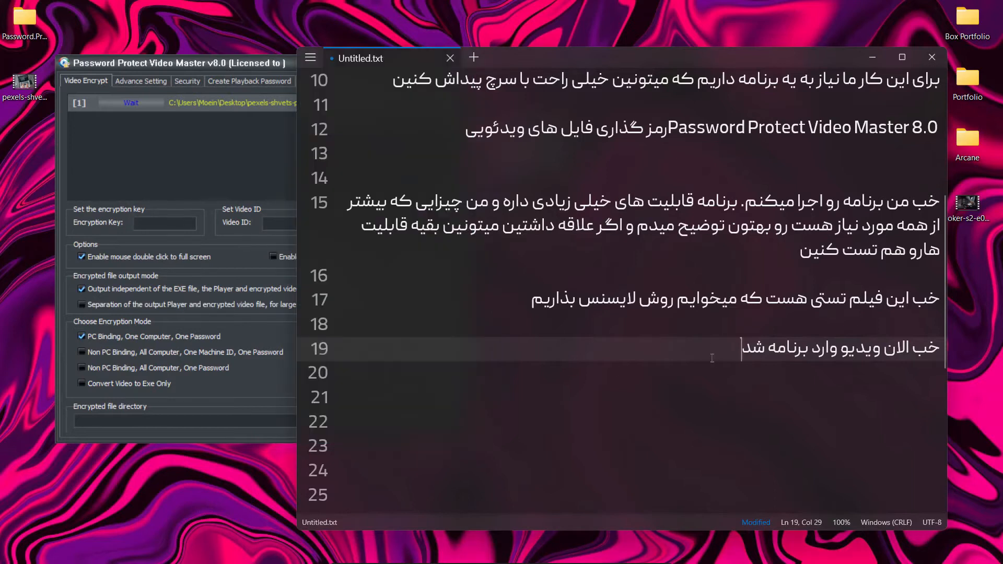
{"action": "key", "text": "Return"}
{"action": "key", "text": "Return"}
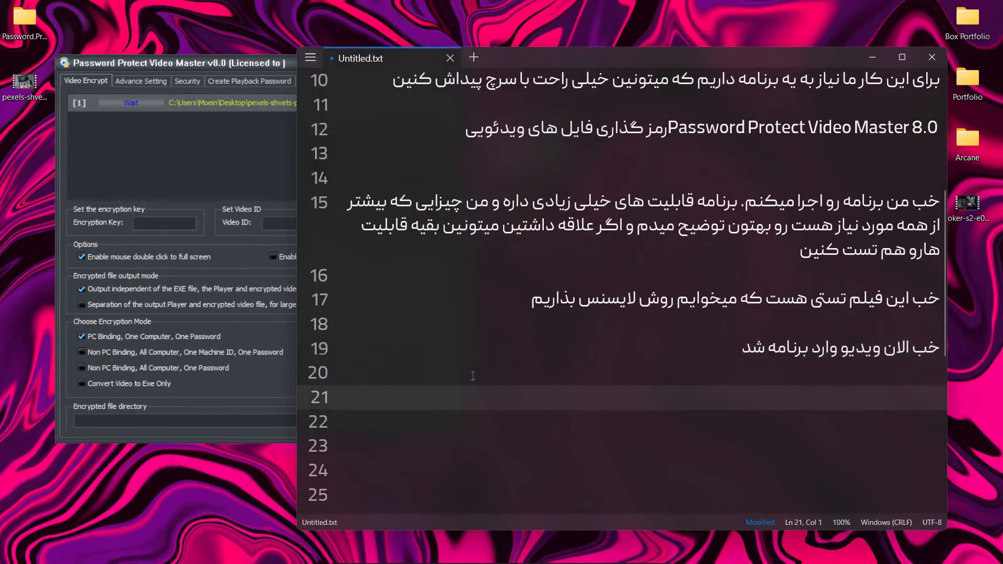
{"action": "left_click", "coordinate": [139, 224]}
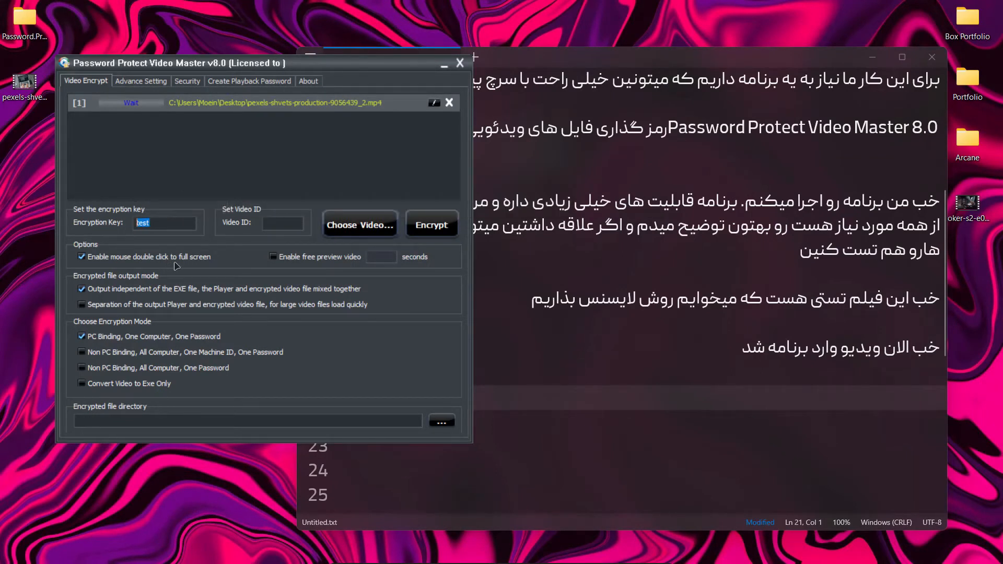
Write "این قسمت مربوط به رمز اصلی هست و سعی کنین" on line 21 of the note
{"action": "left_click", "coordinate": [688, 368]}
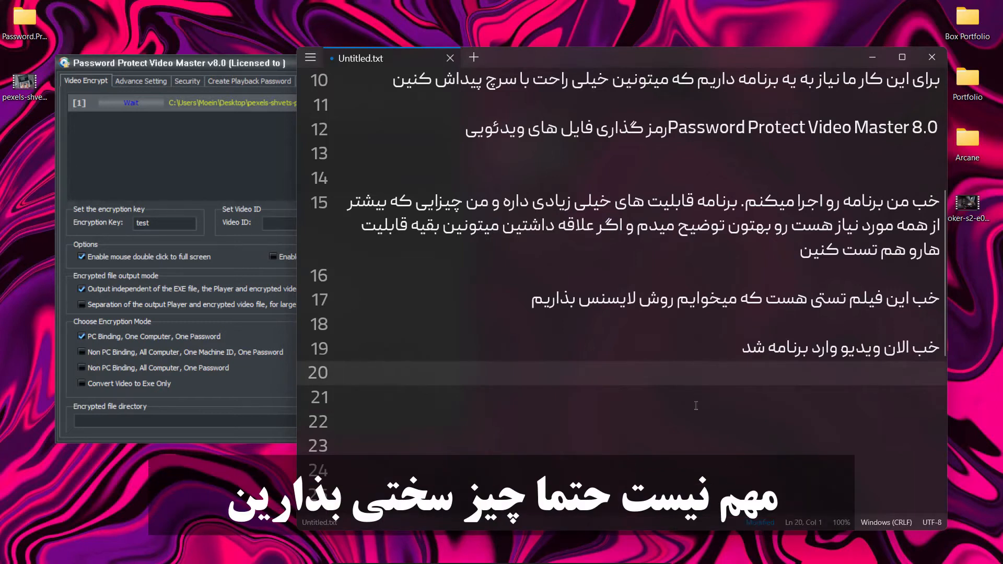
{"action": "key", "text": "Return"}
{"action": "type", "text": "این "}
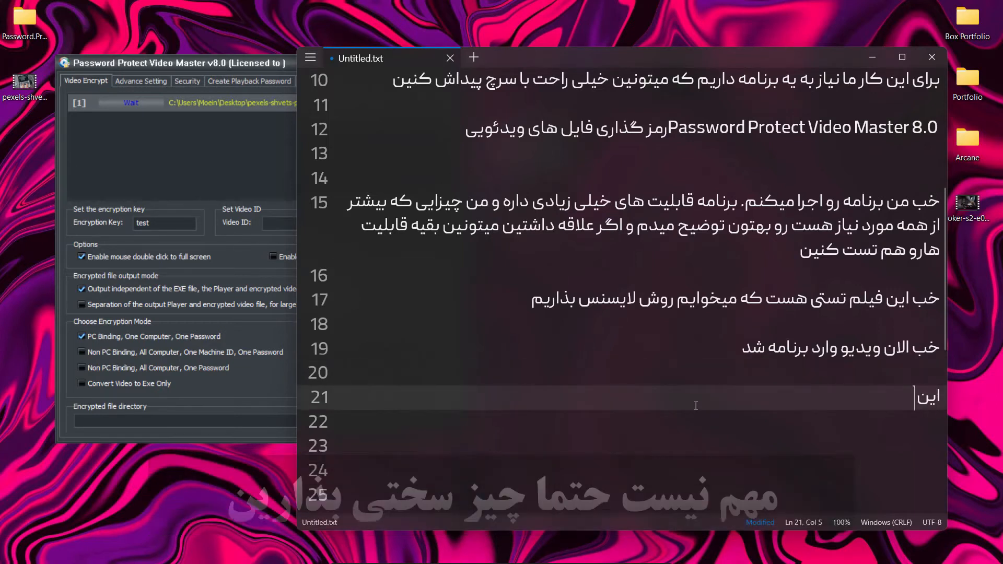
{"action": "type", "text": "قسمت مر"}
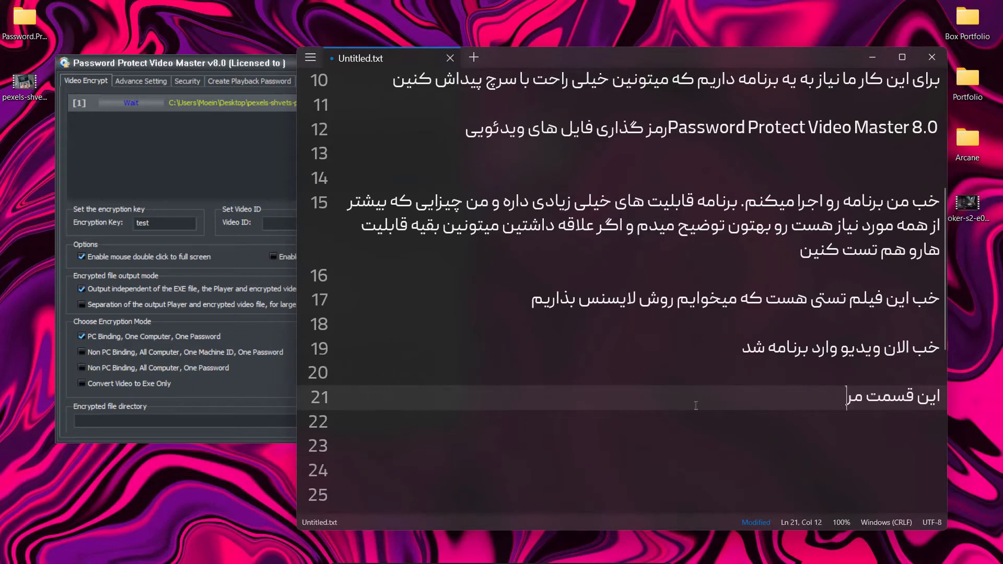
{"action": "type", "text": "بوط به رمز اصلی هست "}
{"action": "type", "text": "و"}
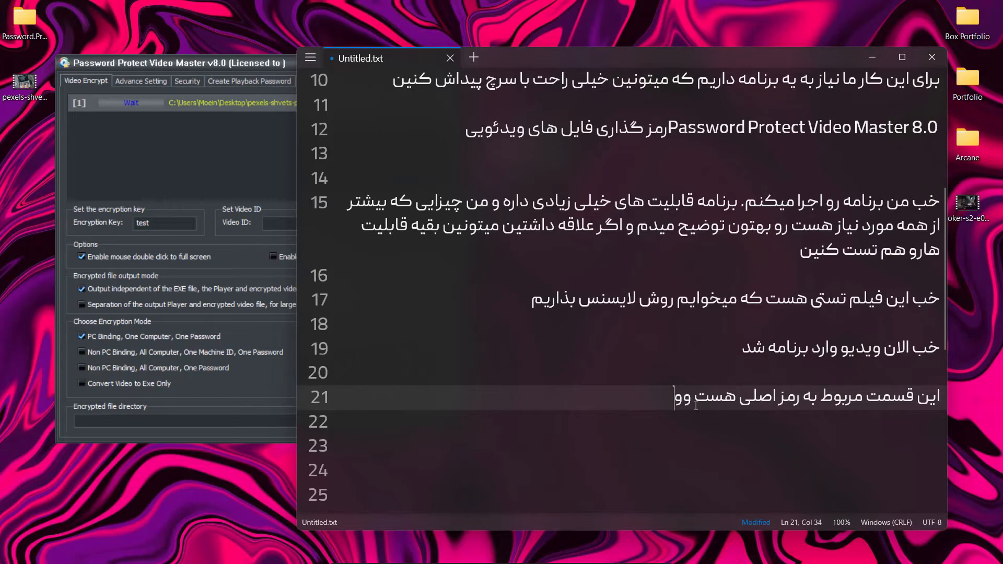
{"action": "type", "text": " سعی کنین اینججا ی"}
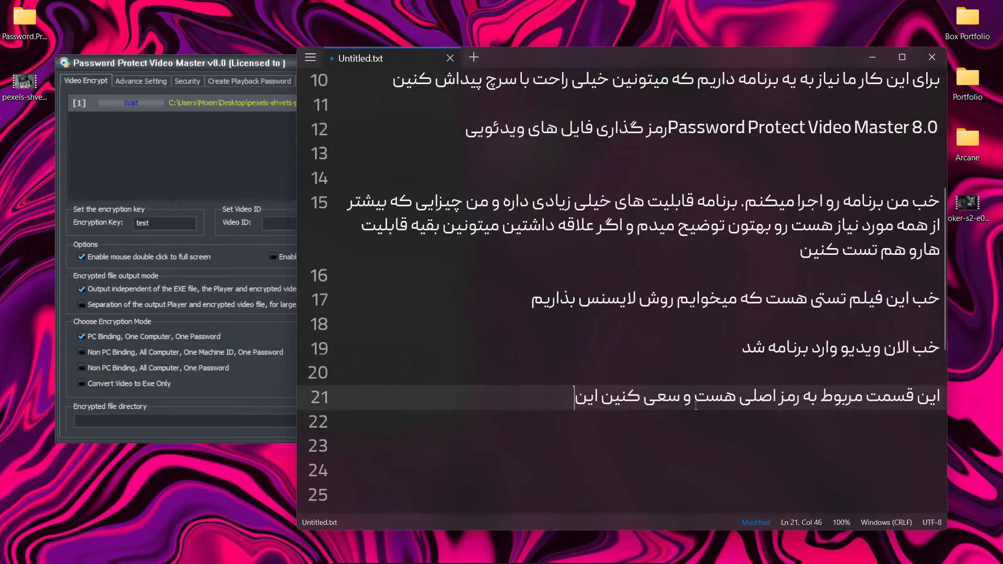
Continue line 21 with "اینجا یه رمز خوب بذارین تا بعدا بهش نیاز داریم بتونیم ازش استفاده کنیم"
{"action": "key", "text": "BackSpace"}
{"action": "key", "text": "BackSpace"}
{"action": "key", "text": "BackSpace"}
{"action": "key", "text": "BackSpace"}
{"action": "type", "text": "ا یه رمز خوب بذارین تا بعدا بهش نیاز داریم بتونیم از ش استفاده کنیم"}
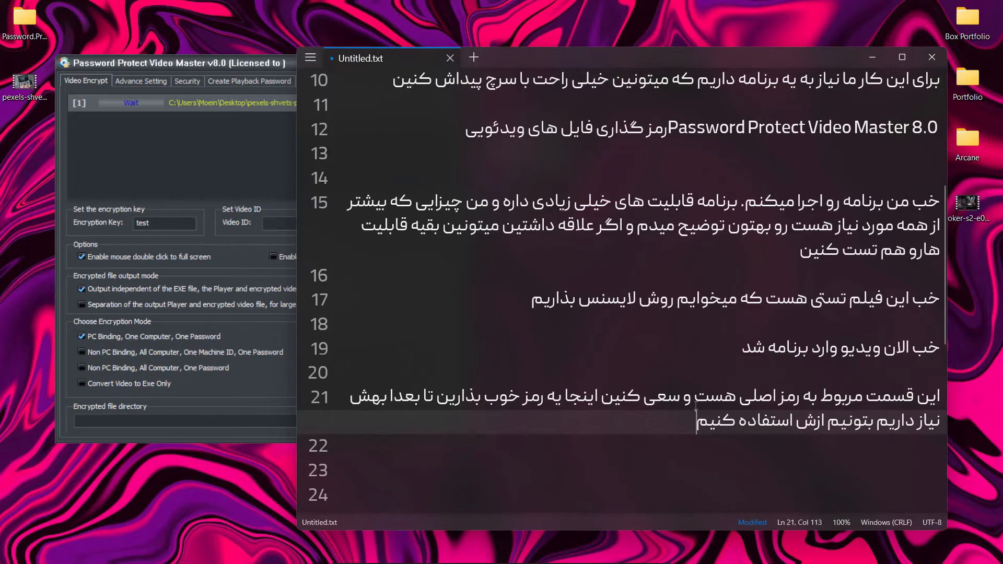
{"action": "type", "text": ". من الان یه چی"}
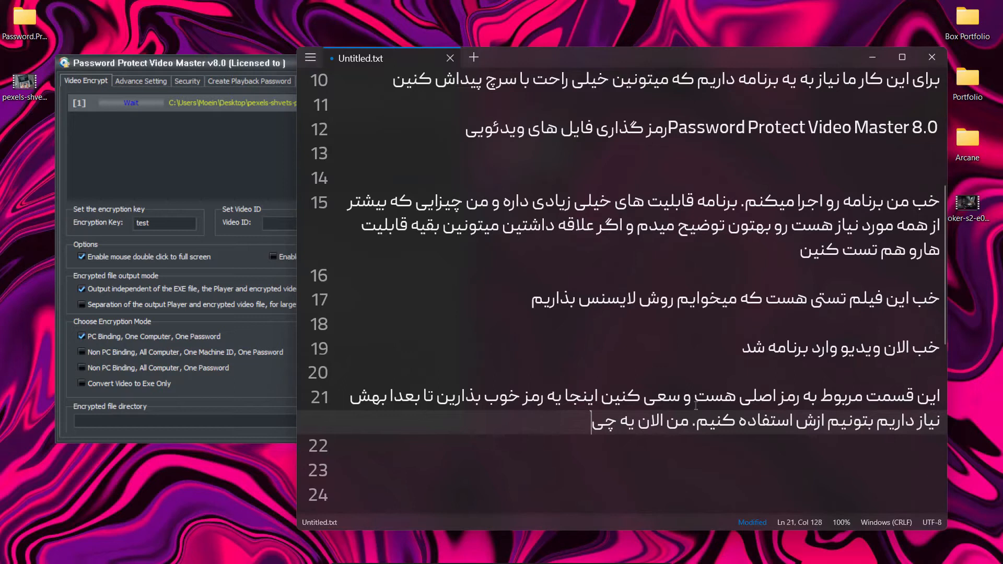
{"action": "type", "text": "ز ساده میذارم برای"}
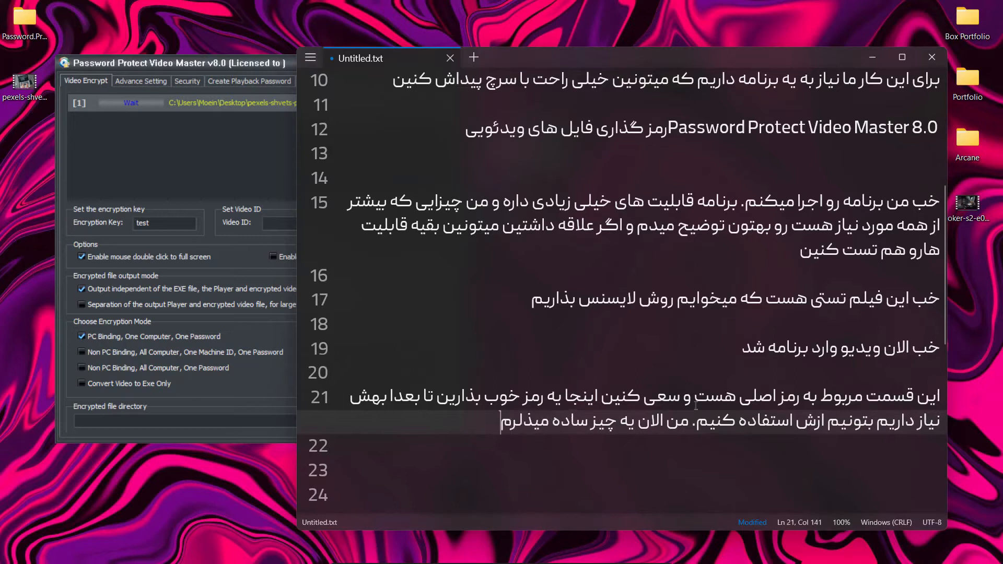
{"action": "type", "text": " تست"}
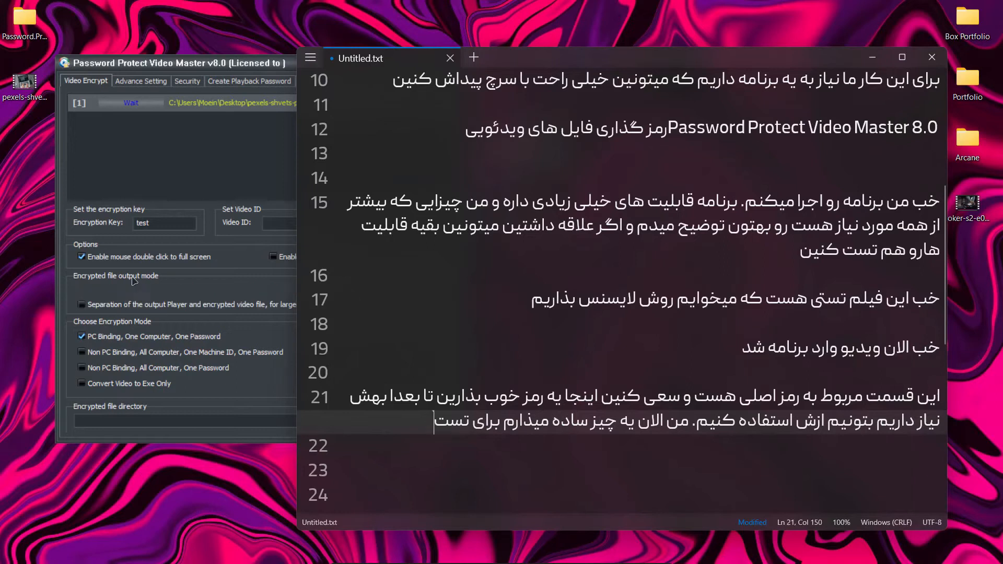
Extend the video's encryption key in Password Protect Video Master and return to line 23 of the note
{"action": "left_click", "coordinate": [167, 227]}
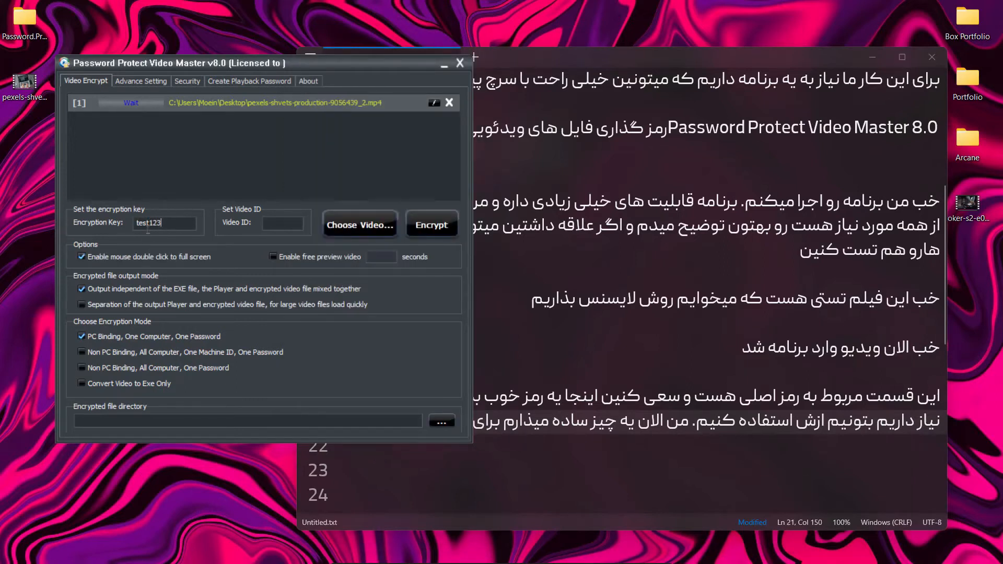
{"action": "left_click", "coordinate": [636, 481]}
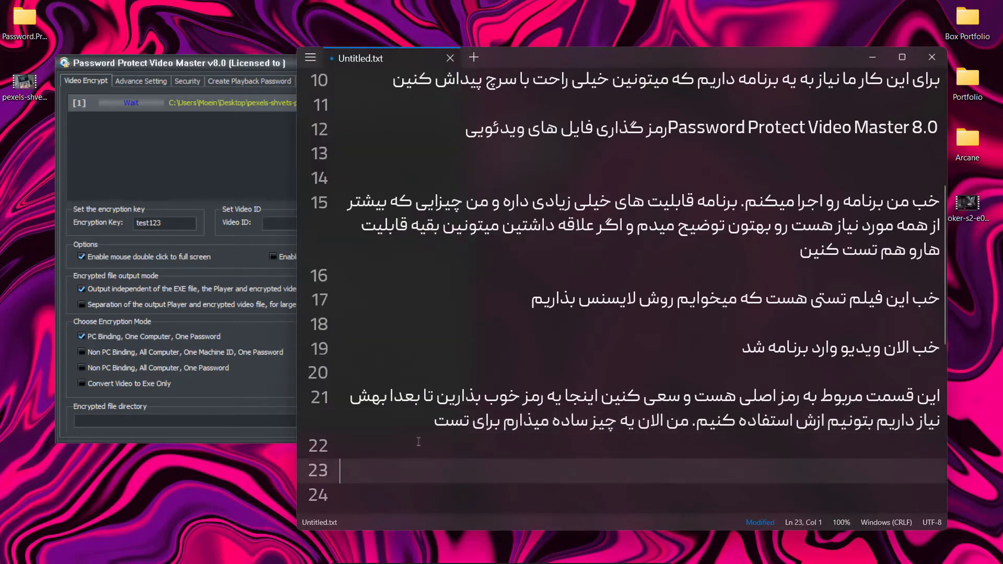
{"action": "scroll", "coordinate": [418, 442], "scroll_direction": "down", "scroll_amount": 2}
Write "خب. بخش بعدی اینه که آیا اجازه بدیم به کاربر که" on line 23 of the note
{"action": "type", "text": "خب. بخش ب"}
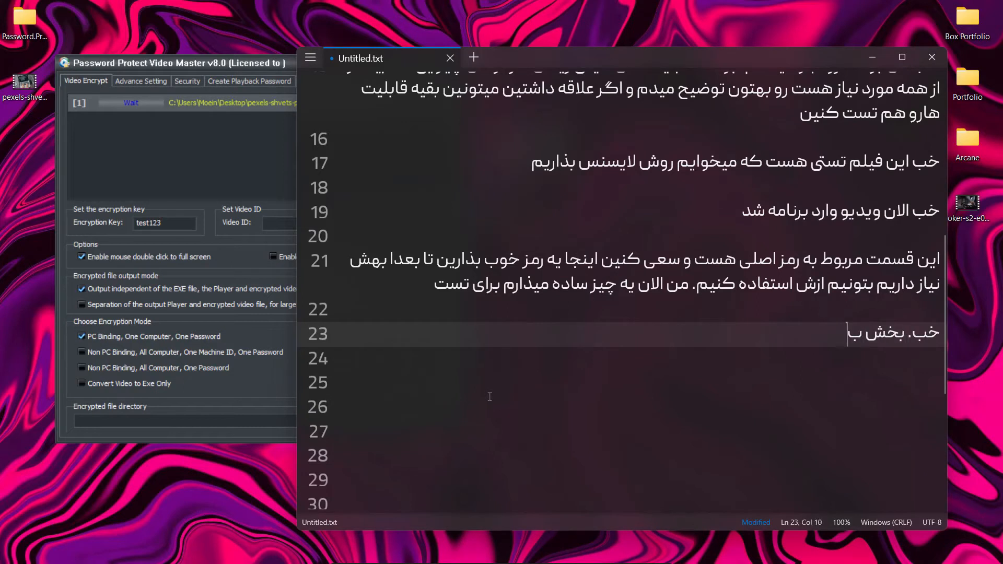
{"action": "type", "text": "عدی اینه ک"}
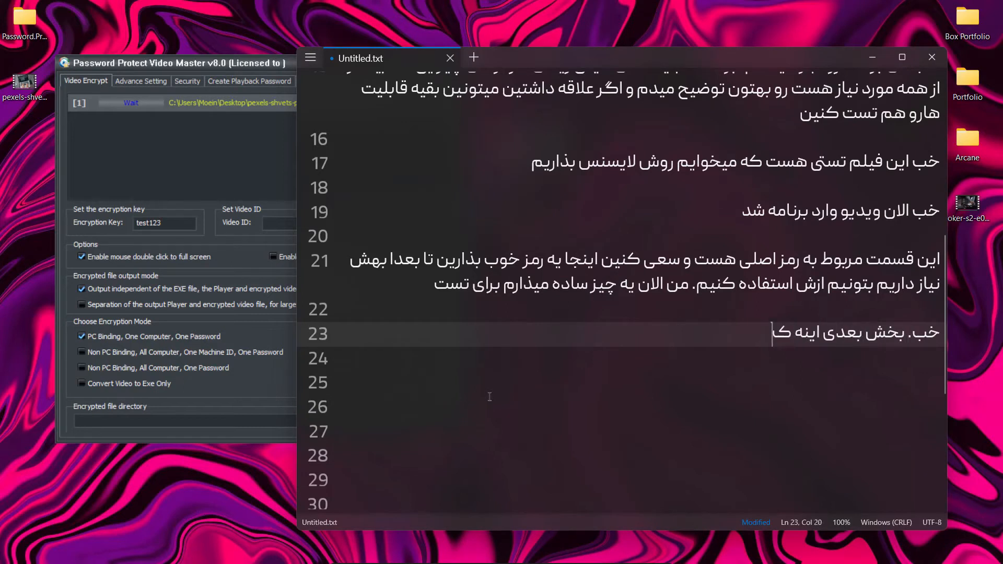
{"action": "type", "text": "ه آیا اجازه بدیم "}
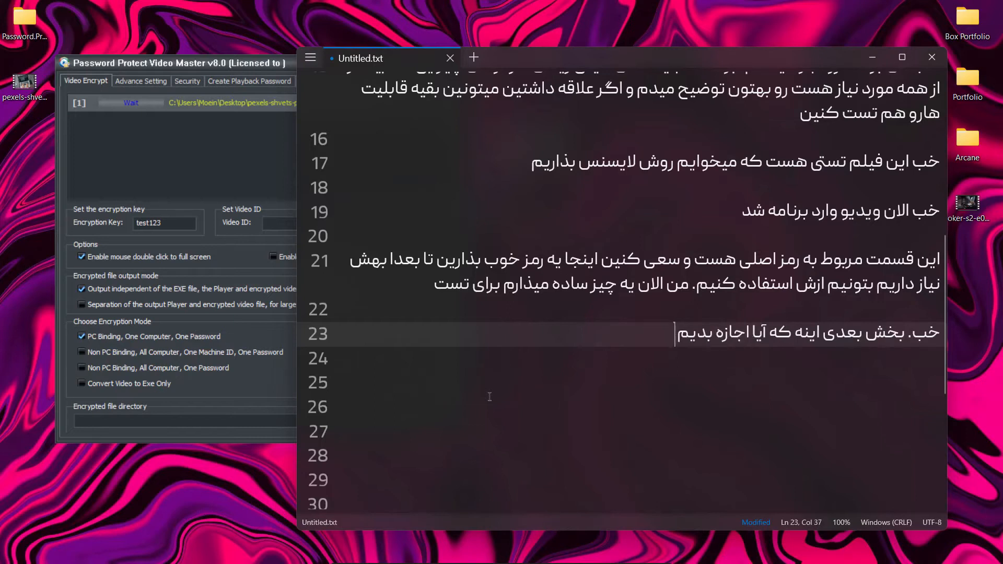
{"action": "type", "text": "به کاربر که "}
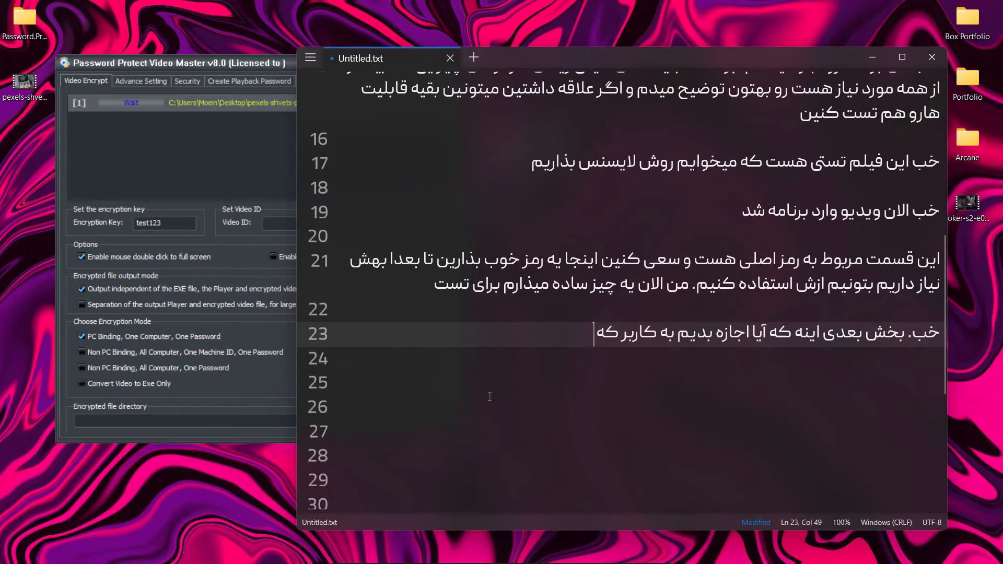
{"action": "type", "text": "یه پیشنمایش ببینه یا"}
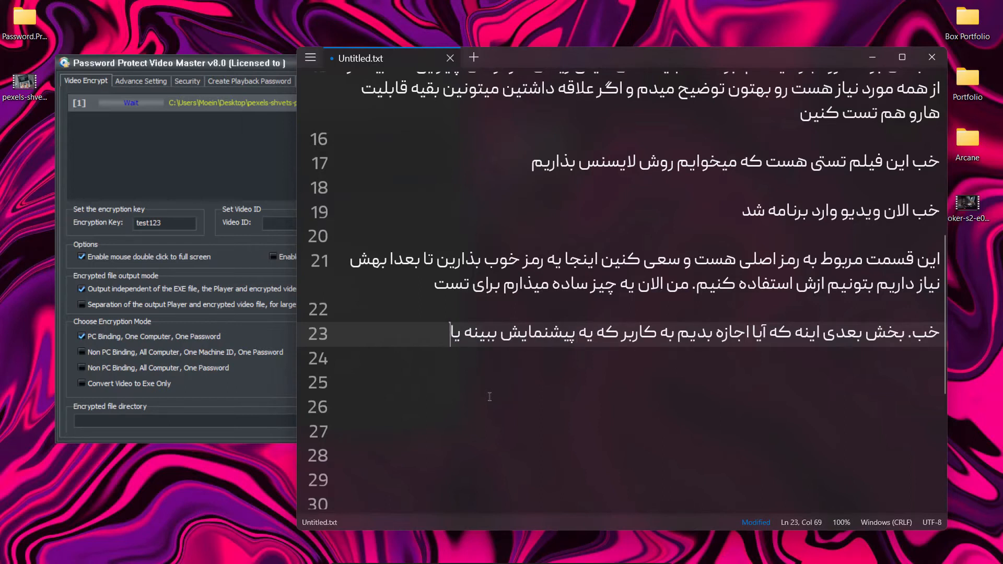
{"action": "type", "text": " نه که میتونین از این قسمت فعال کنین و میزان ثا"}
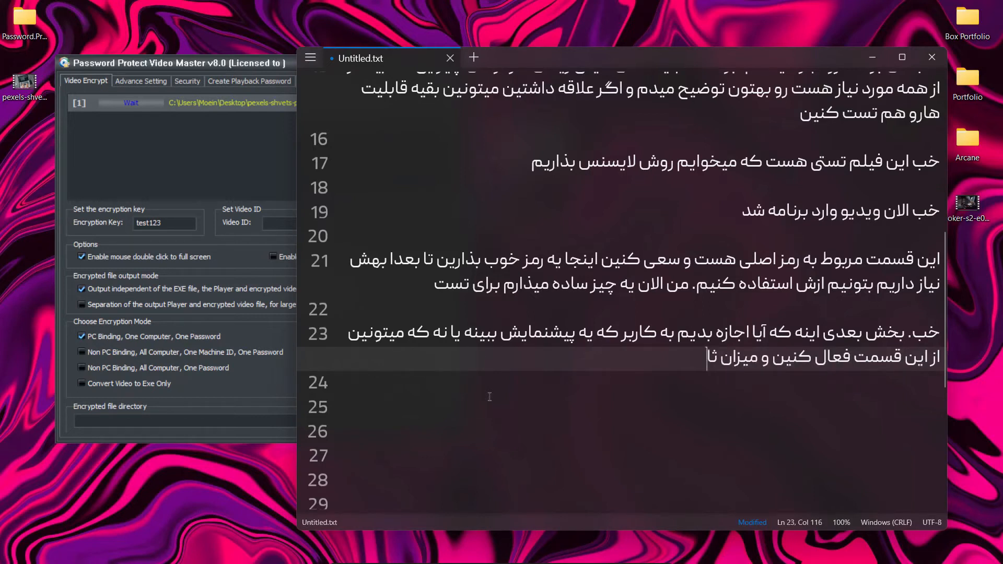
{"action": "type", "text": "نیه رو بهش بدین"}
Finish line 23 with "و میزان ثانیه رو بهش بدین" and switch to Password Protect Video Master
{"action": "key", "text": "alt+Tab"}
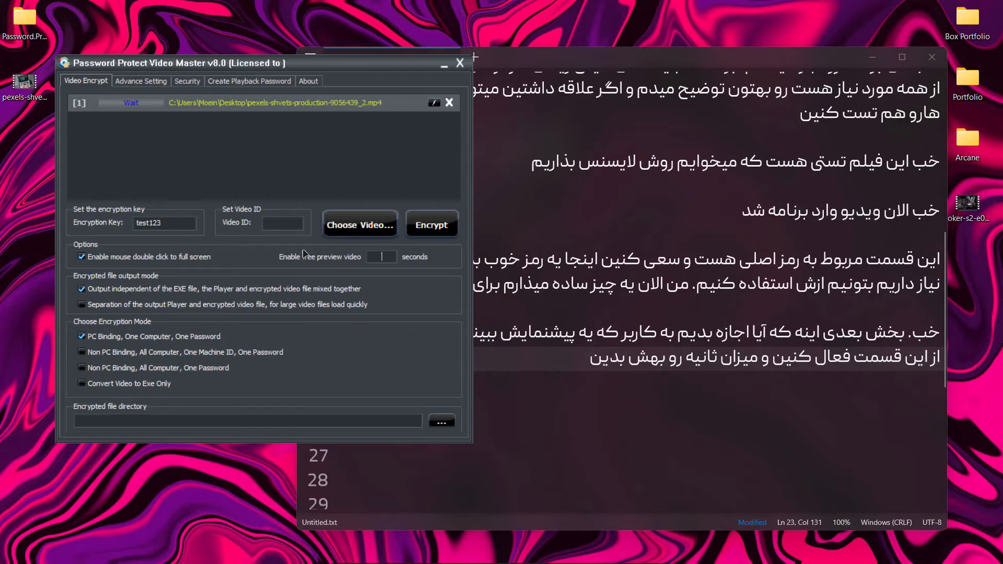
Complete the free preview length as 10 seconds, disable the free preview option and return to the note
{"action": "type", "text": "0"}
{"action": "left_click", "coordinate": [273, 257]}
{"action": "key", "text": "alt+Tab"}
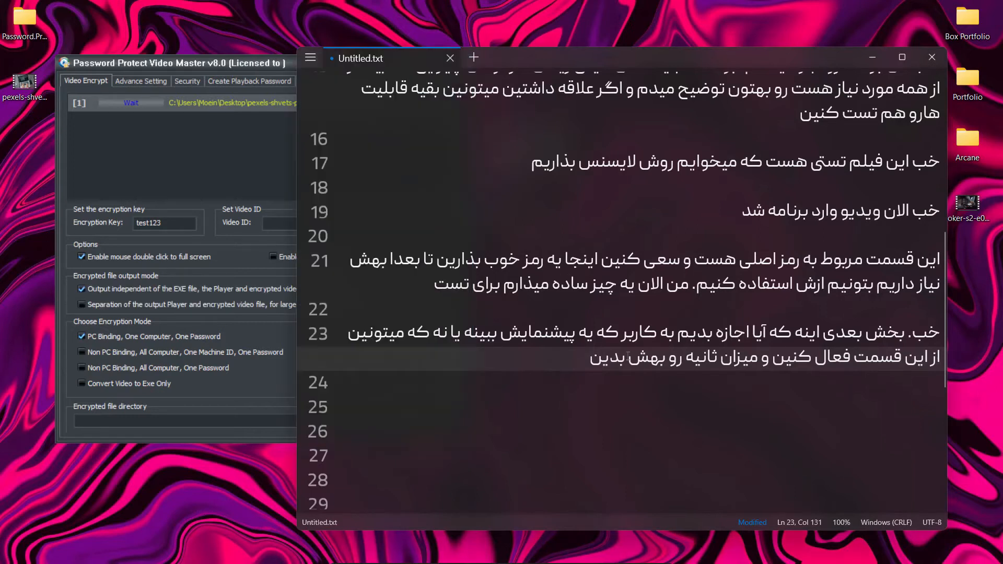
Finish line 23 of the note with ". ما بهش نیاز نداریم الان" and start line 25
{"action": "type", "text": ". ما بهش نیاز نداریم الان"}
{"action": "key", "text": "Return"}
{"action": "key", "text": "Return"}
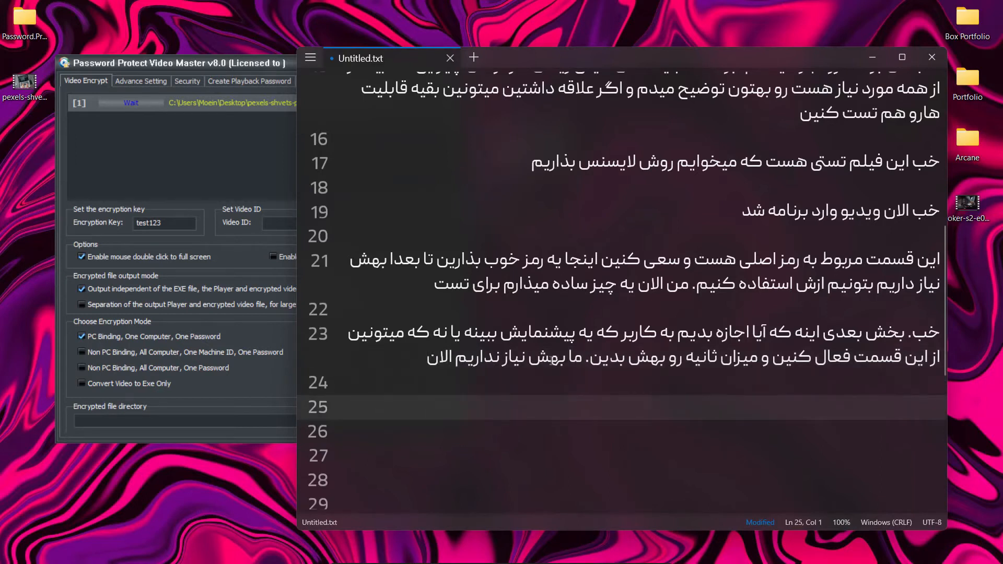
Write "قسمت بعدی که باید فعال باشه این قسمت هستش" on line 25, show the encryption modes in Password Protect Video Master and return to the note
{"action": "type", "text": "قسمت بهدی"}
{"action": "key", "text": "BackSpace"}
{"action": "key", "text": "BackSpace"}
{"action": "key", "text": "BackSpace"}
{"action": "key", "text": "BackSpace"}
{"action": "type", "text": "عدی که باید فعال باشه این قسمت هستش"}
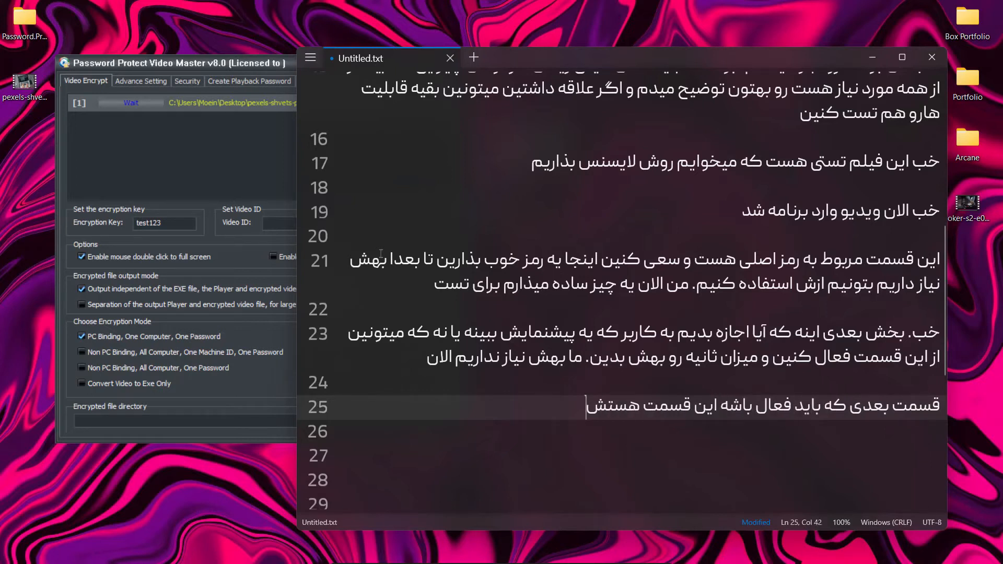
{"action": "key", "text": "alt+Tab"}
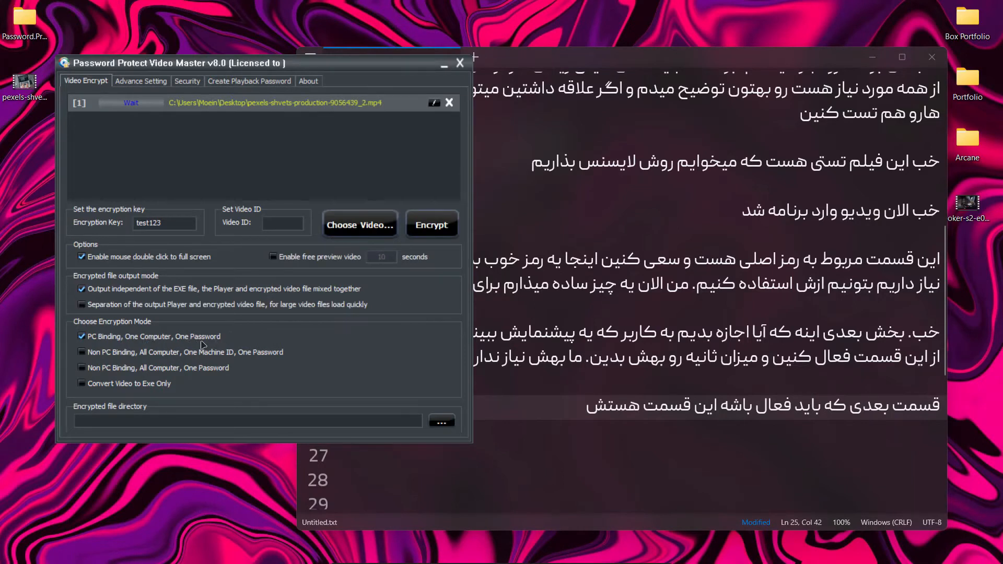
{"action": "left_click", "coordinate": [556, 409]}
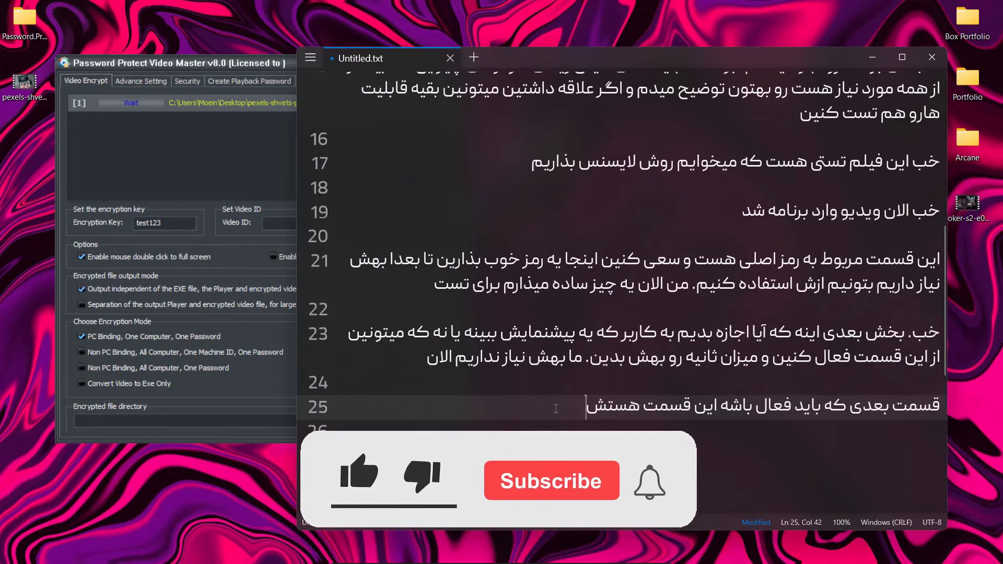
Shift the note window slightly away from the encryption options and continue line 25 with ". اینجا باید فعال باشه"
{"action": "left_click_drag", "start_coordinate": [620, 64], "coordinate": [634, 50]}
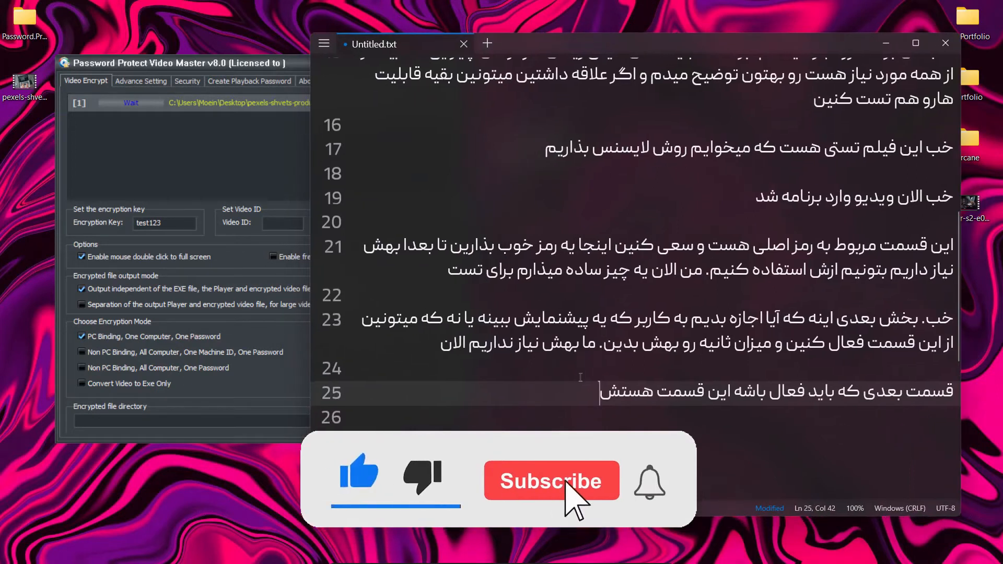
{"action": "scroll", "coordinate": [575, 355], "scroll_direction": "down", "scroll_amount": 3}
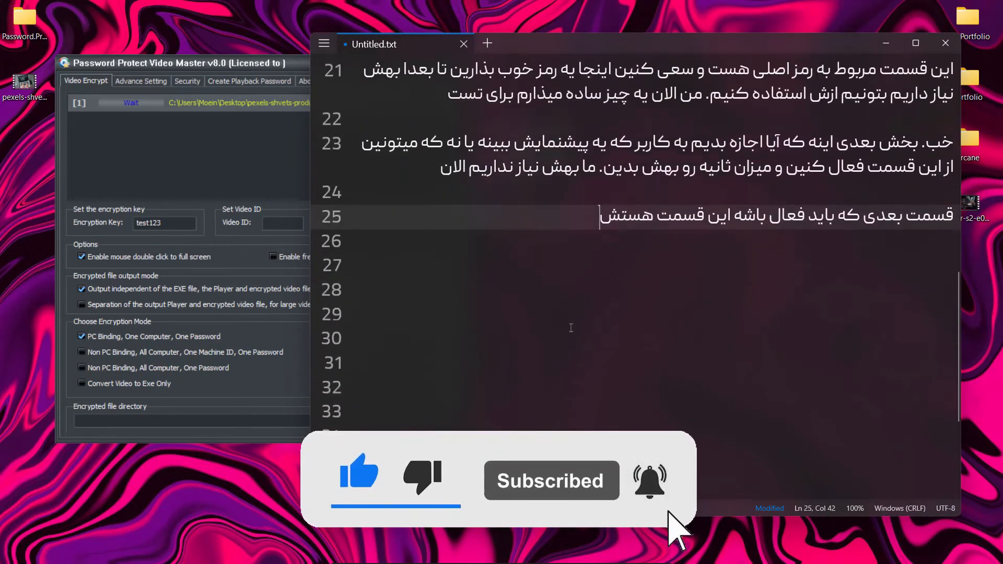
{"action": "type", "text": ". ان"}
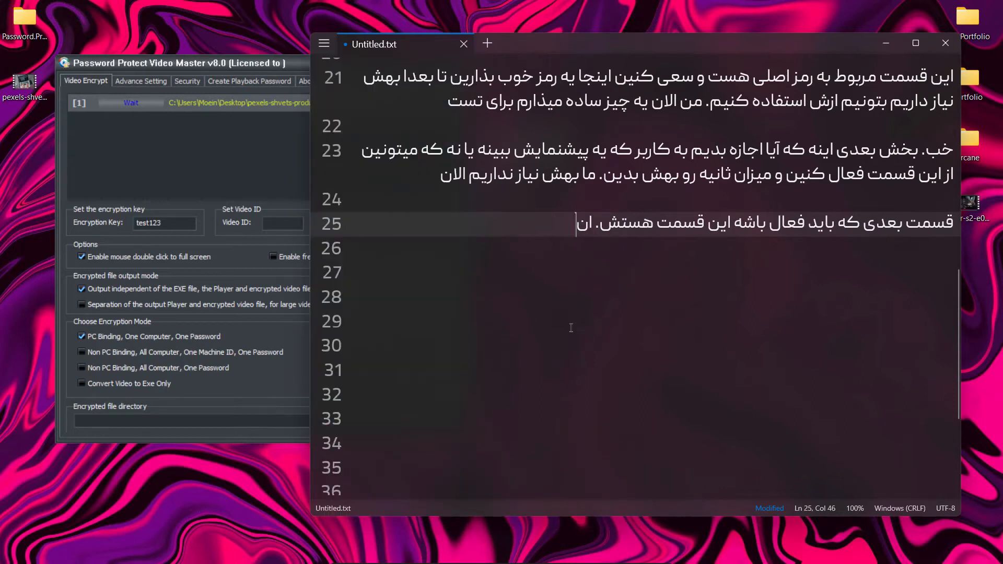
{"action": "type", "text": "نجا"}
{"action": "type", "text": "باید"}
{"action": "type", "text": " فعال باشه "}
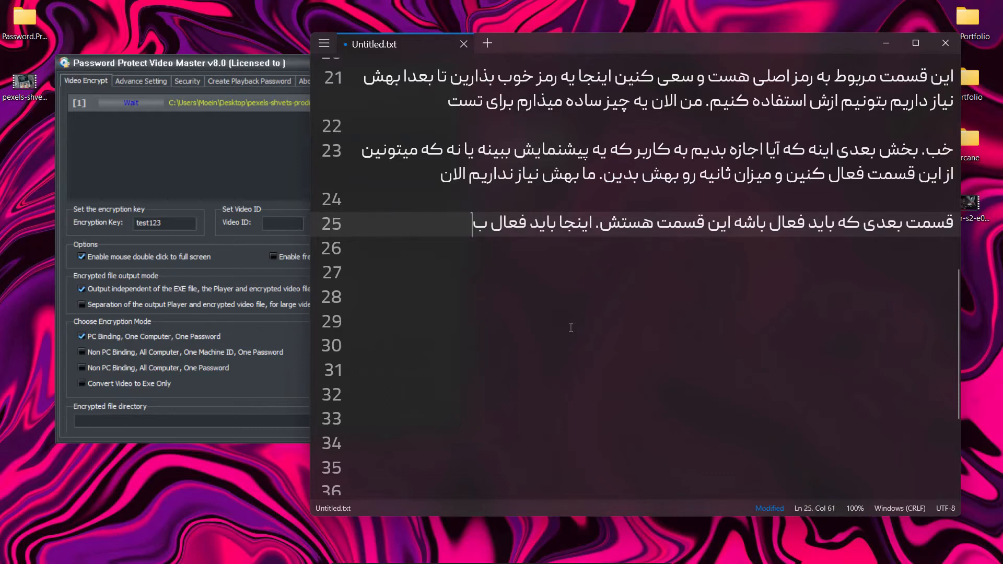
{"action": "type", "text": "و به این معی"}
{"action": "type", "text": "ی خس"}
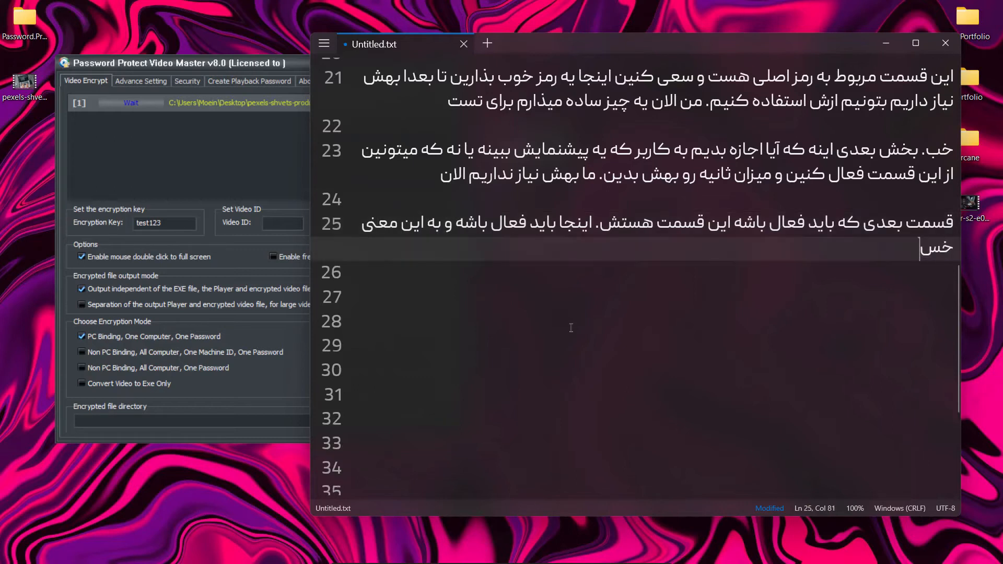
Continue line 25 with "و به این معنی هست که روی یک کامپیوتر فقط اون رمز"
{"action": "key", "text": "BackSpace"}
{"action": "key", "text": "BackSpace"}
{"action": "type", "text": "هست که روی "}
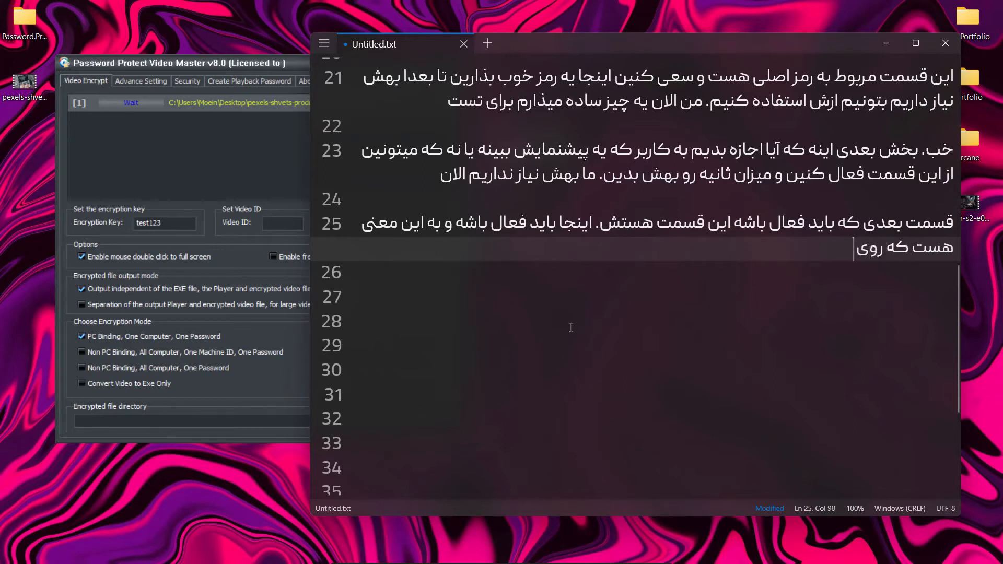
{"action": "type", "text": "یک کامپیوتر فقط اون ر"}
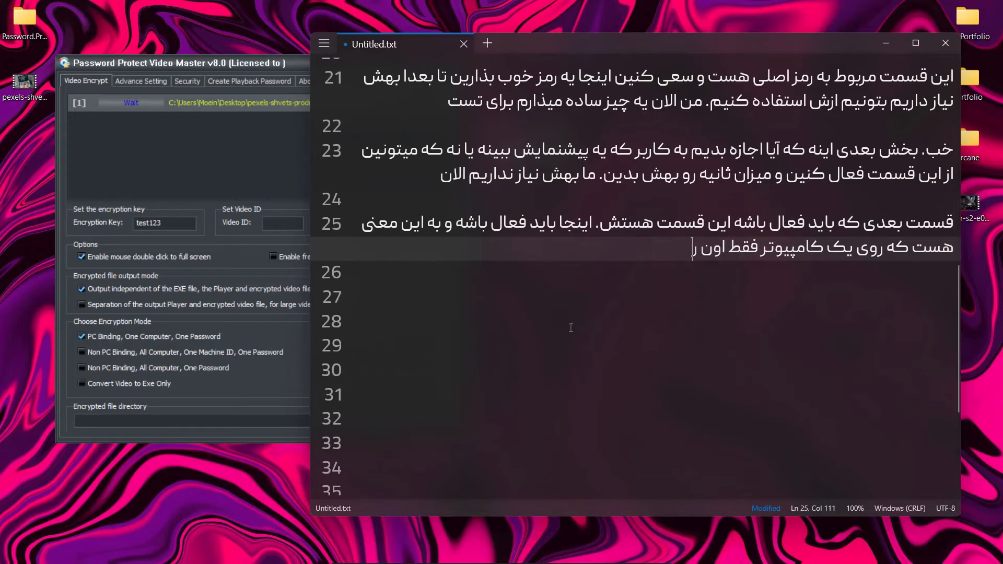
{"action": "type", "text": "مز به خصوص اجرا بش"}
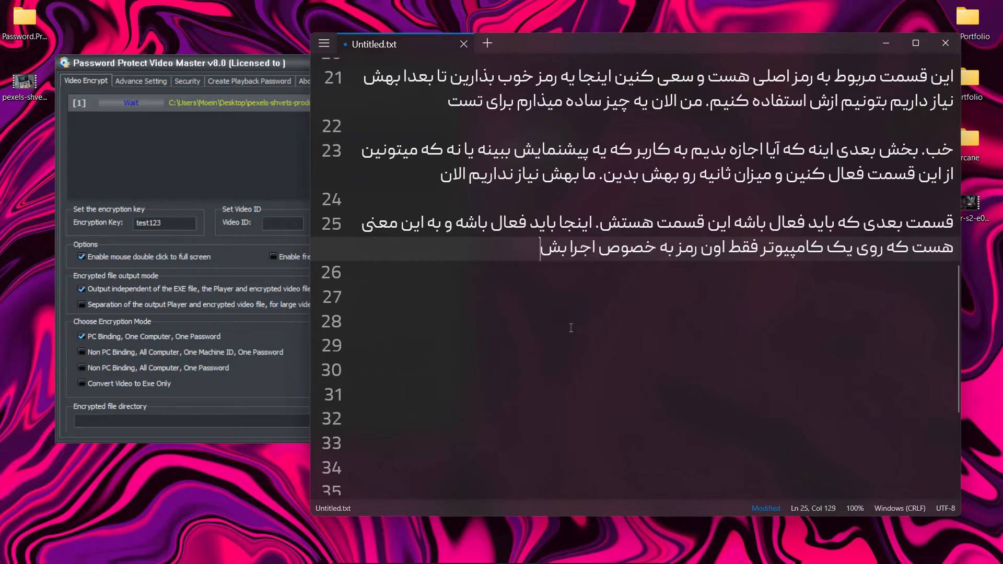
{"action": "type", "text": "ه و روی یه سیستک"}
Finish line 25 with "به خصوص اجرا بشه و روی یه سیستم دیگه متفاوت باشه!"
{"action": "key", "text": "BackSpace"}
{"action": "key", "text": "BackSpace"}
{"action": "type", "text": "م دیگه متفاوت باشه"}
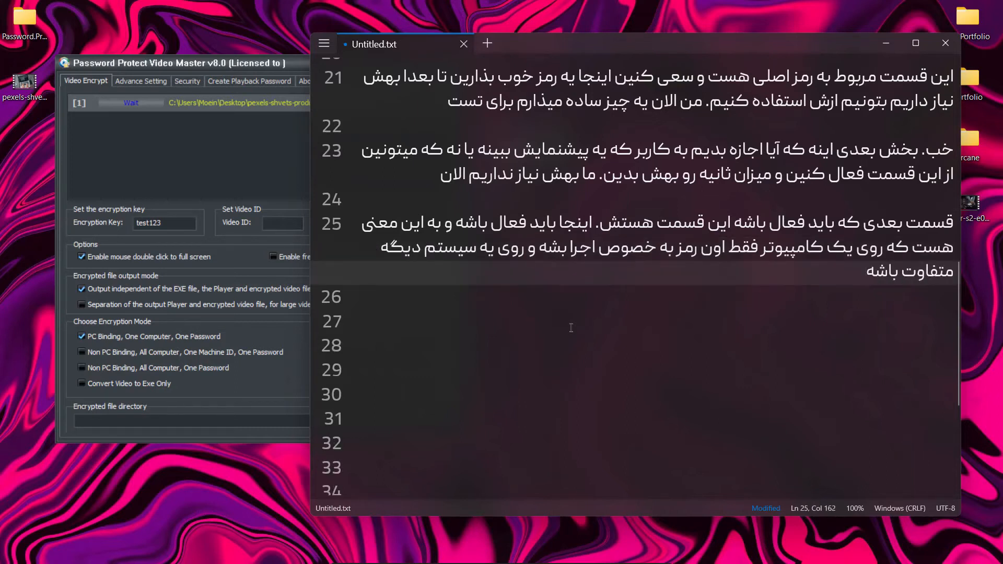
{"action": "type", "text": "!"}
Write "اگر متوجه نشدین نگران نباشین الان توضیح میدم توی تست" on line 27 of the note
{"action": "key", "text": "Return"}
{"action": "key", "text": "Return"}
{"action": "type", "text": "ال"}
{"action": "key", "text": "BackSpace"}
{"action": "type", "text": "گر متوجه نشدین نگران نباشی"}
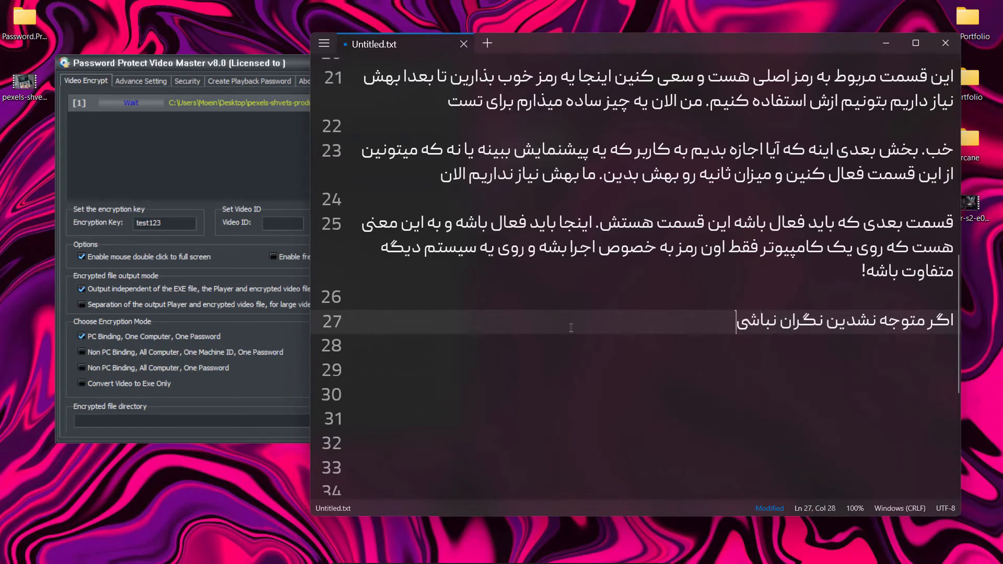
{"action": "type", "text": "ن الان توضیح میدم"}
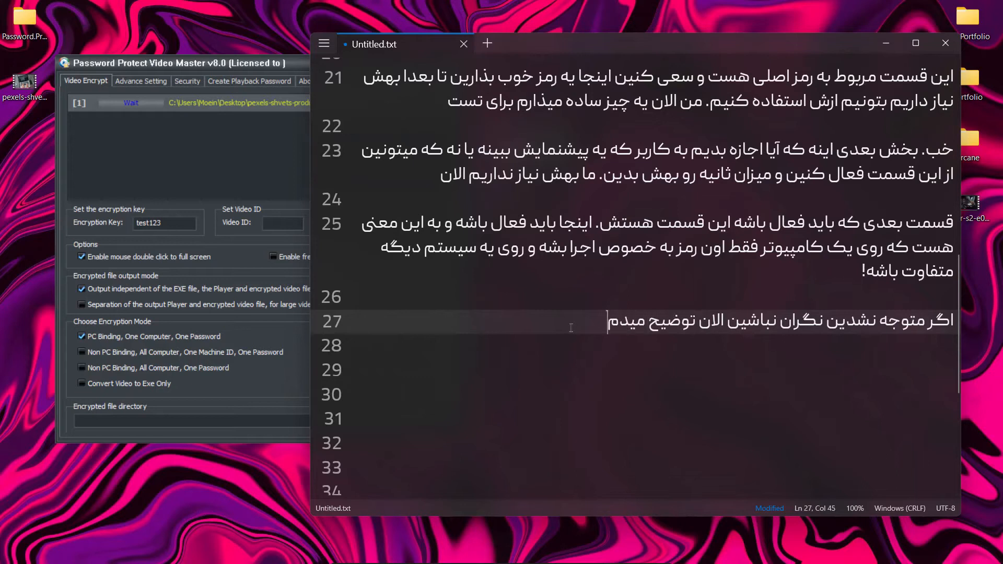
{"action": "type", "text": " توی تست"}
Insert a grinning emoji at the end of line 27 and start line 29
{"action": "key", "text": "super+period"}
{"action": "key", "text": "super"}
{"action": "key", "text": "super+period"}
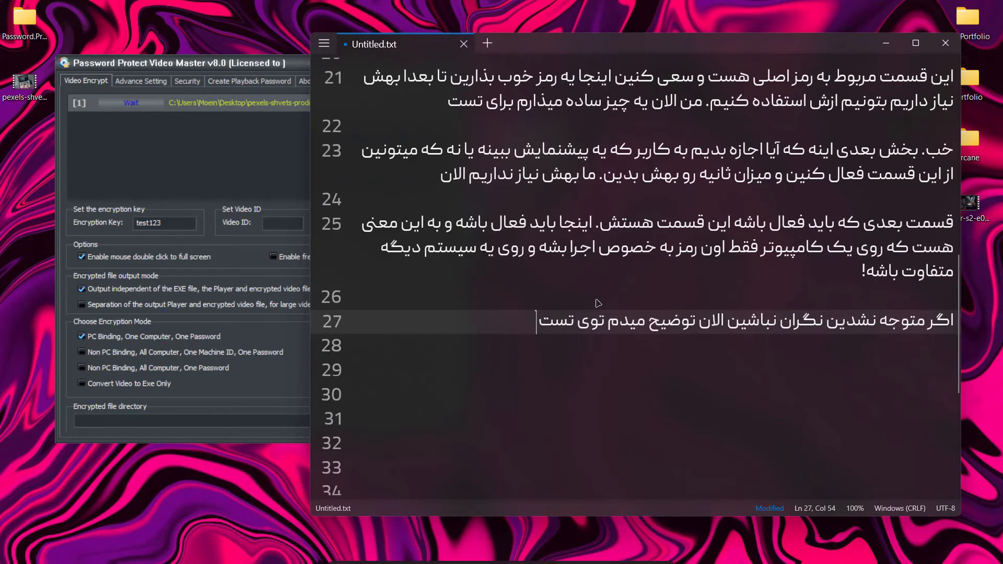
{"action": "key", "text": "Right"}
{"action": "key", "text": "Return"}
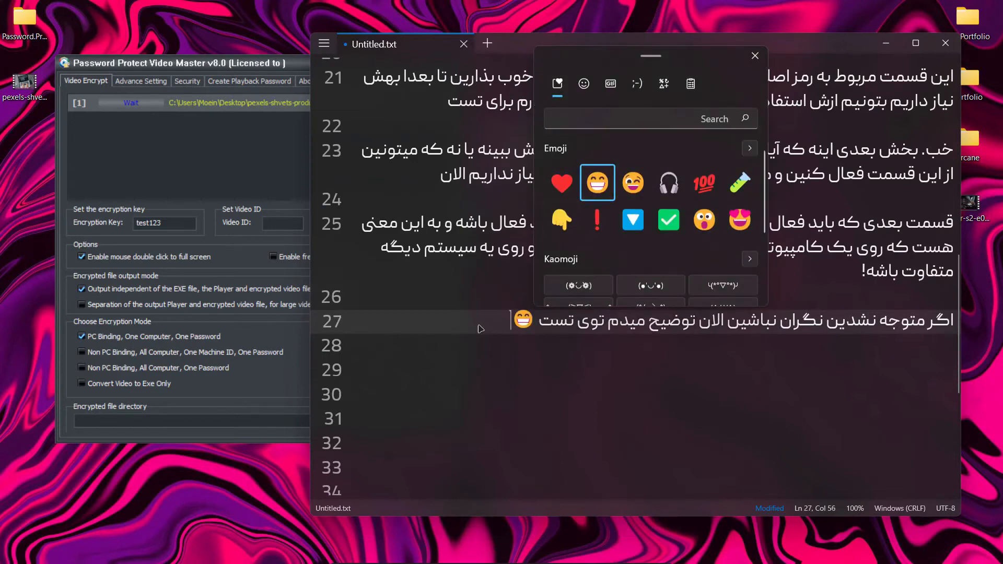
{"action": "key", "text": "Escape"}
{"action": "key", "text": "Return"}
{"action": "key", "text": "Return"}
Show the Advance Setting page in Password Protect Video Master and return to line 29 of the note
{"action": "key", "text": "alt+Tab"}
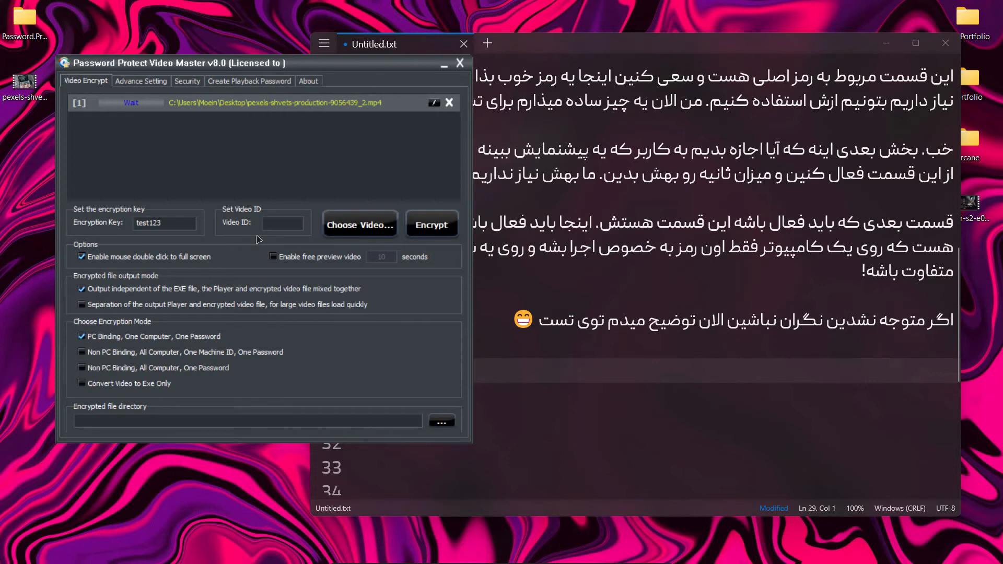
{"action": "left_click", "coordinate": [141, 81]}
{"action": "left_click", "coordinate": [322, 204]}
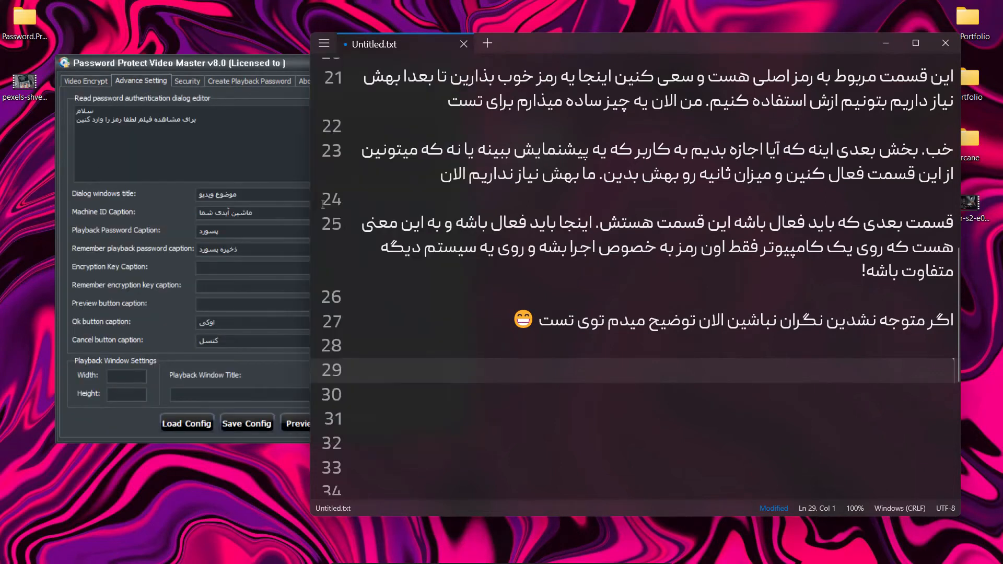
Write "توی این تب میتونین مشخص کنین که وقتی فیلم رو باز کرد" on line 29
{"action": "type", "text": "توی این تب م"}
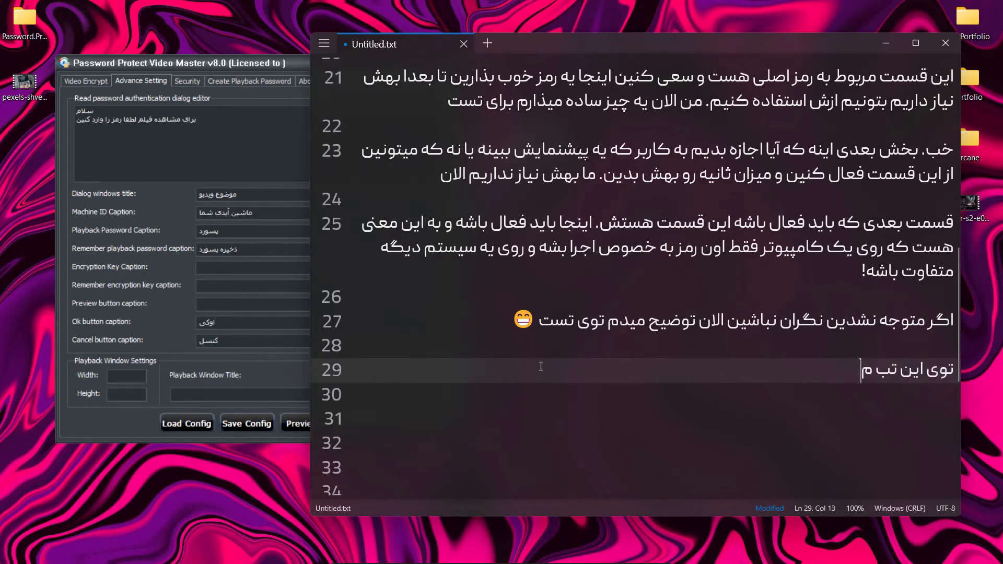
{"action": "type", "text": "یتونین مش"}
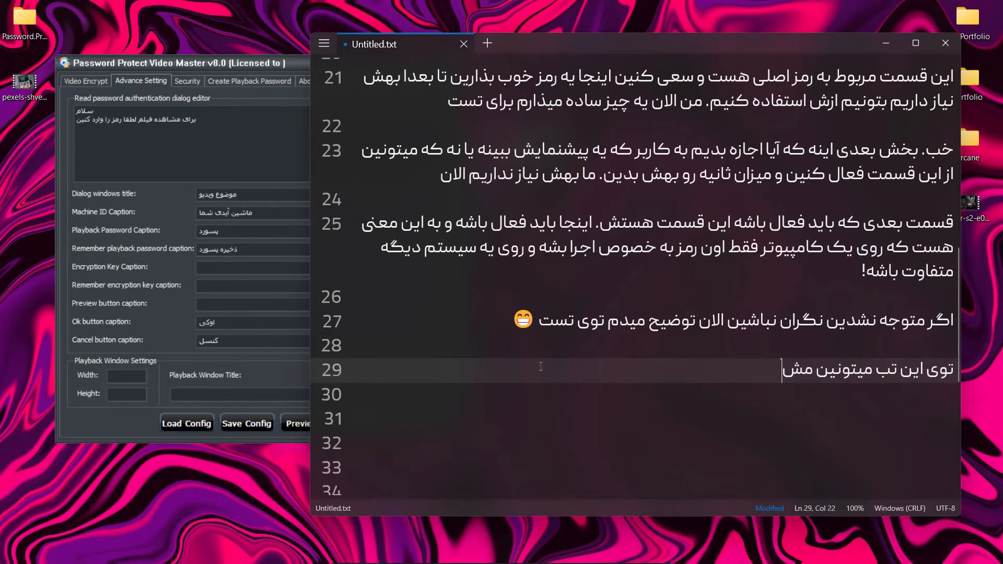
{"action": "type", "text": "خص کنین که "}
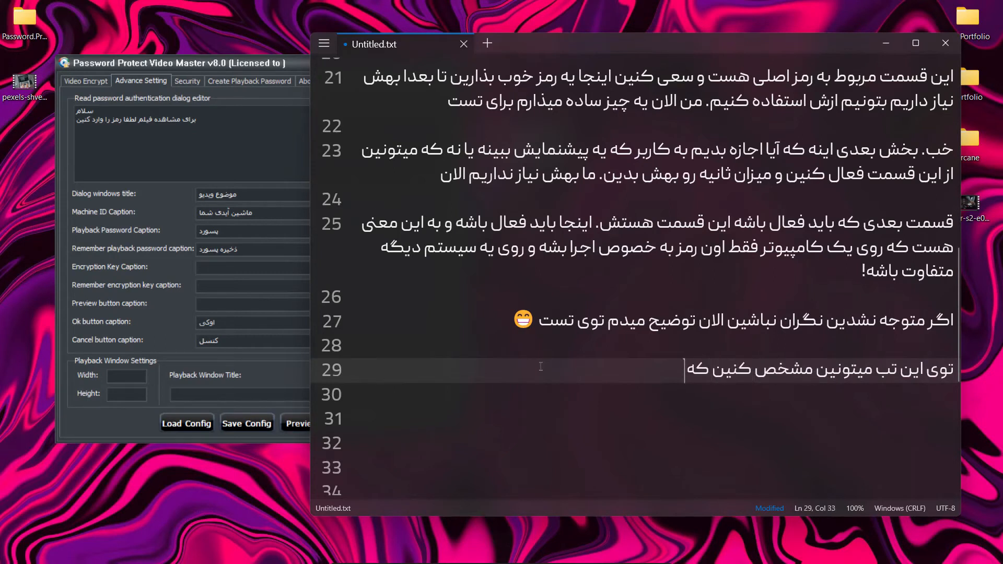
{"action": "type", "text": "وقتی پیام رو"}
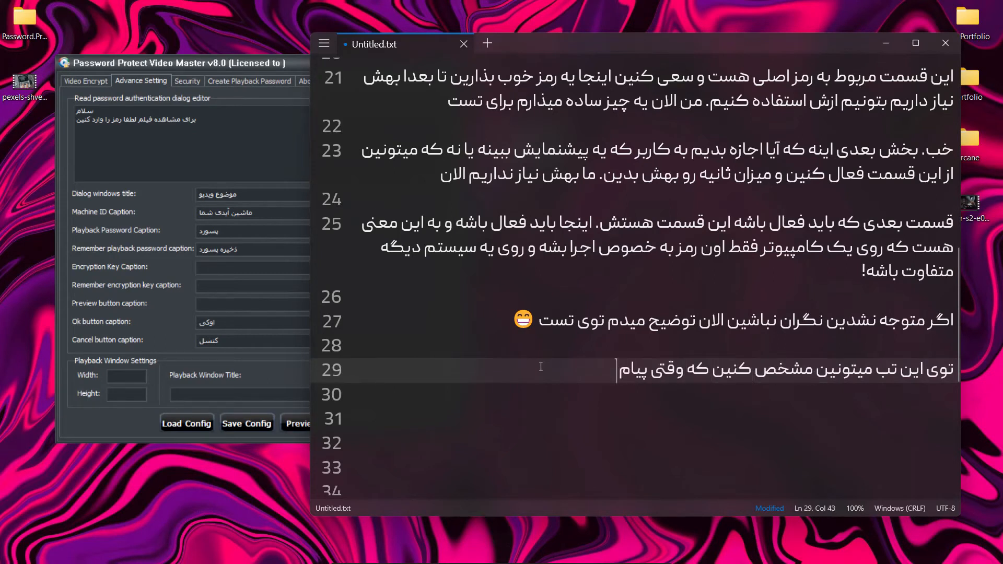
{"action": "key", "text": "BackSpace"}
{"action": "key", "text": "BackSpace"}
{"action": "key", "text": "BackSpace"}
{"action": "key", "text": "BackSpace"}
{"action": "key", "text": "BackSpace"}
{"action": "key", "text": "BackSpace"}
{"action": "key", "text": "BackSpace"}
{"action": "key", "text": "BackSpace"}
{"action": "type", "text": "فیلم رو ب"}
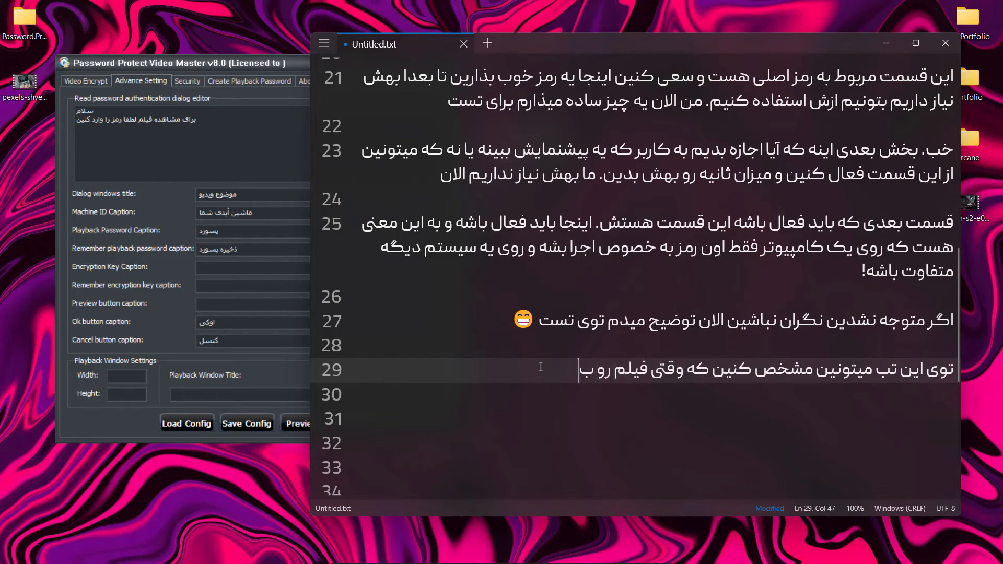
{"action": "type", "text": "از کرد چی رو ببینه که میتونین "}
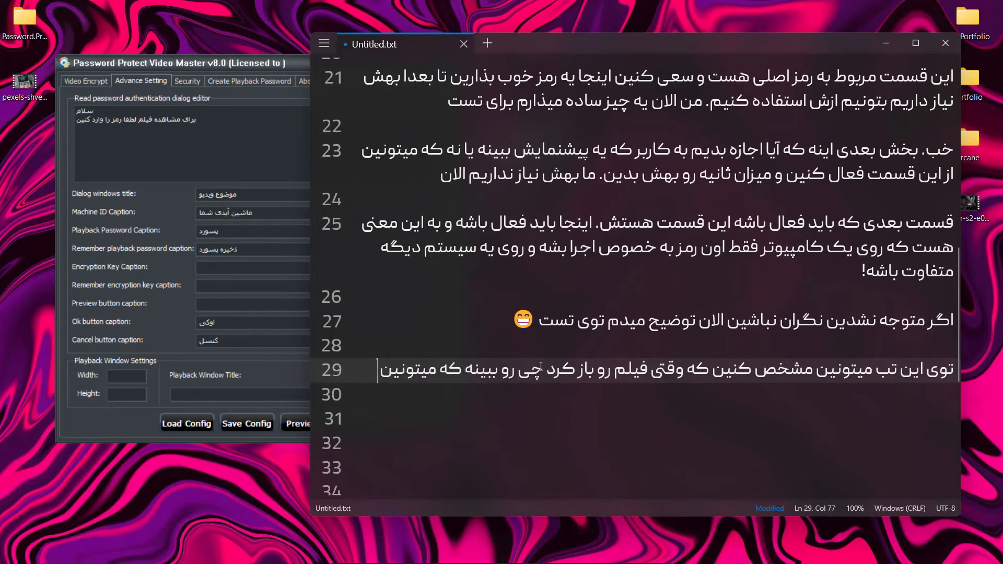
{"action": "type", "text": "از این قسمت"}
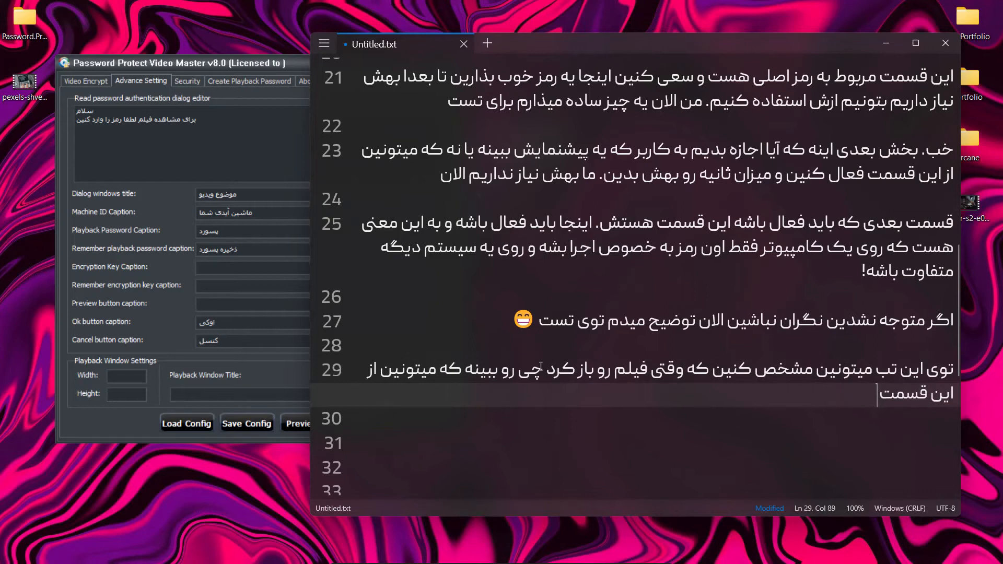
{"action": "type", "text": " یه نمونه ازش ببینین"}
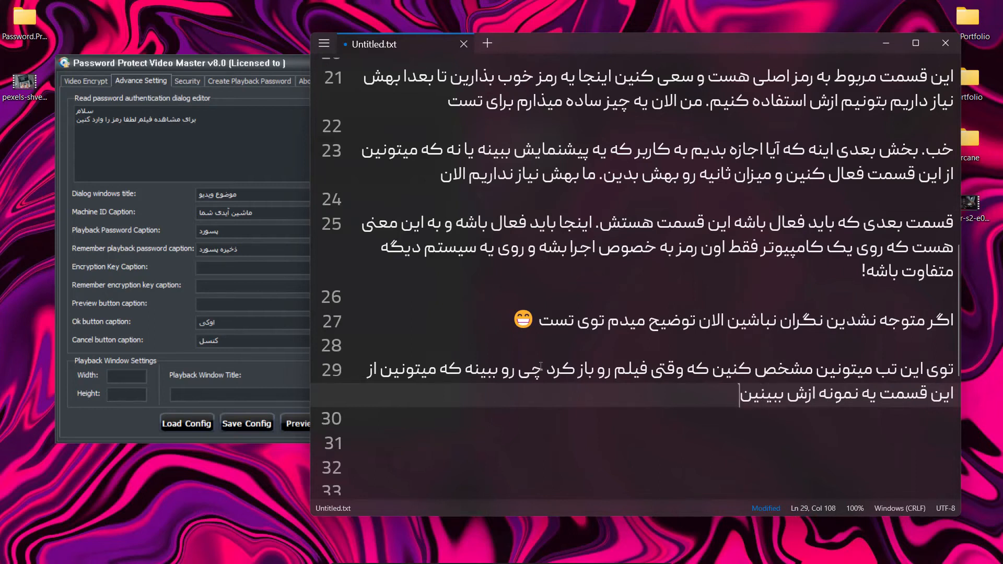
Show the first preview of the password authentication dialog in Password Protect Video Master and close it
{"action": "left_click", "coordinate": [305, 403]}
{"action": "left_click", "coordinate": [302, 421]}
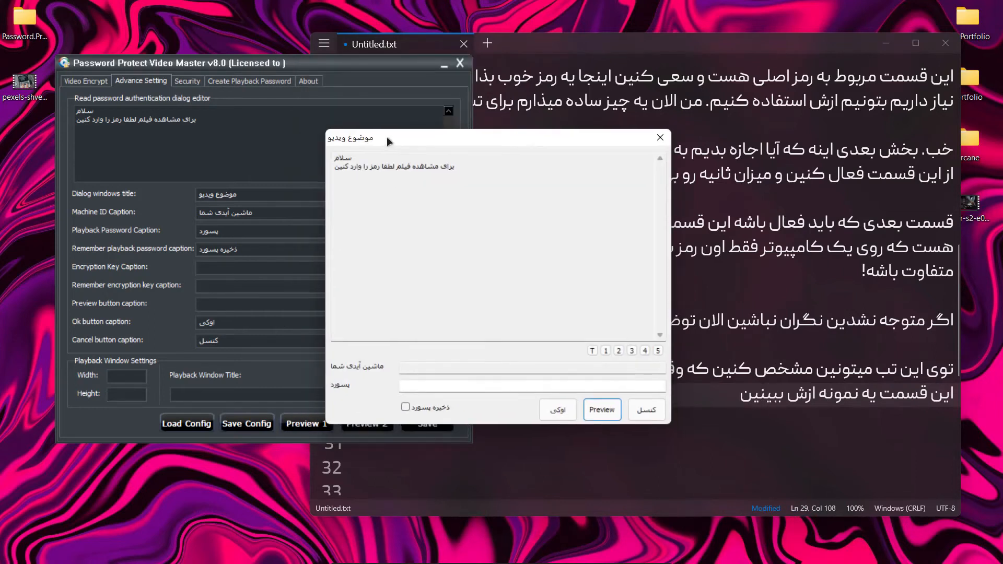
{"action": "left_click", "coordinate": [648, 410]}
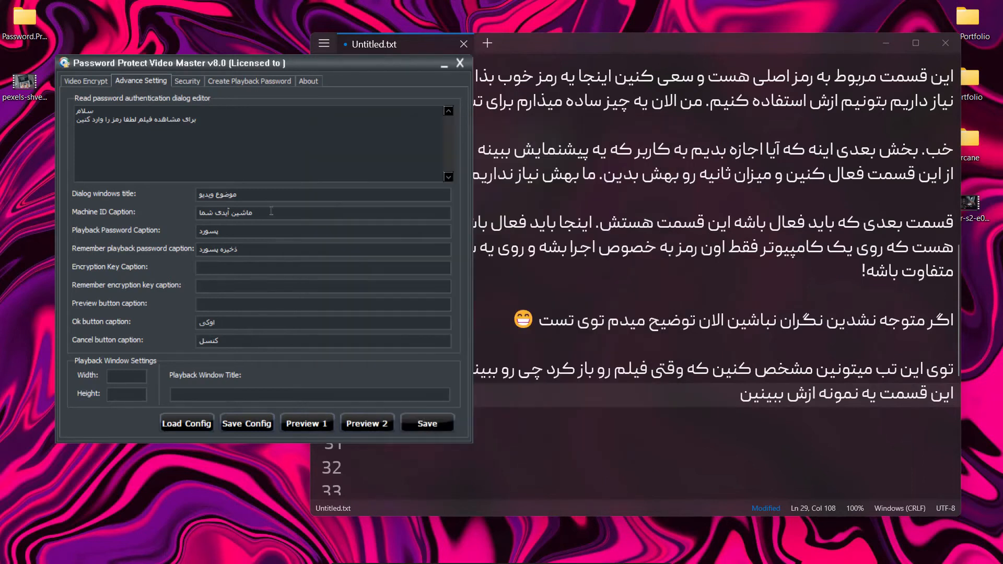
Return to the note, finish line 29 with ". خب بریم برای خروجی از فیلم" and place the cursor on line 32
{"action": "key", "text": "alt+Tab"}
{"action": "type", "text": "خب بریم برای خروجی از فیلم"}
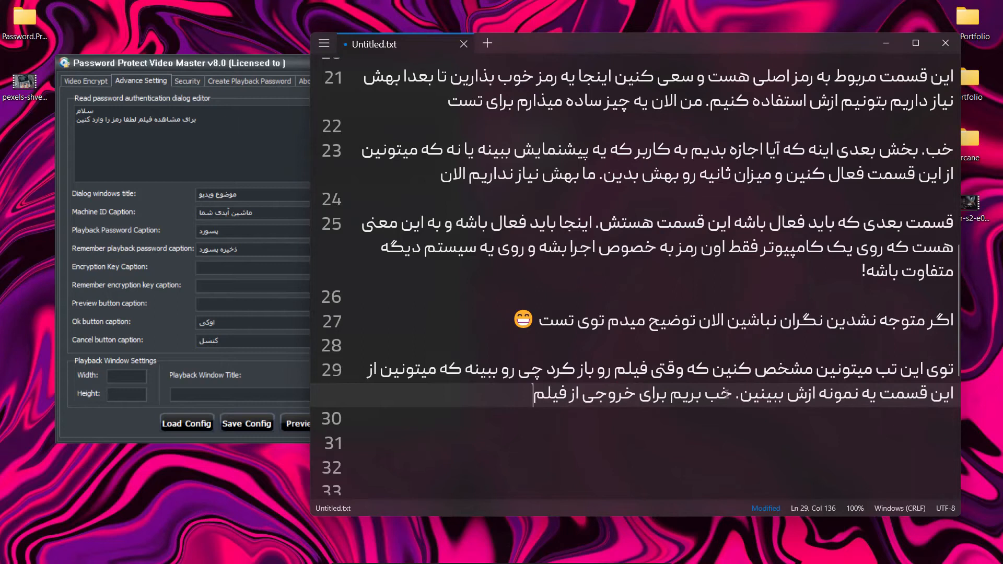
{"action": "scroll", "coordinate": [679, 387], "scroll_direction": "down", "scroll_amount": 1}
{"action": "left_click", "coordinate": [679, 394]}
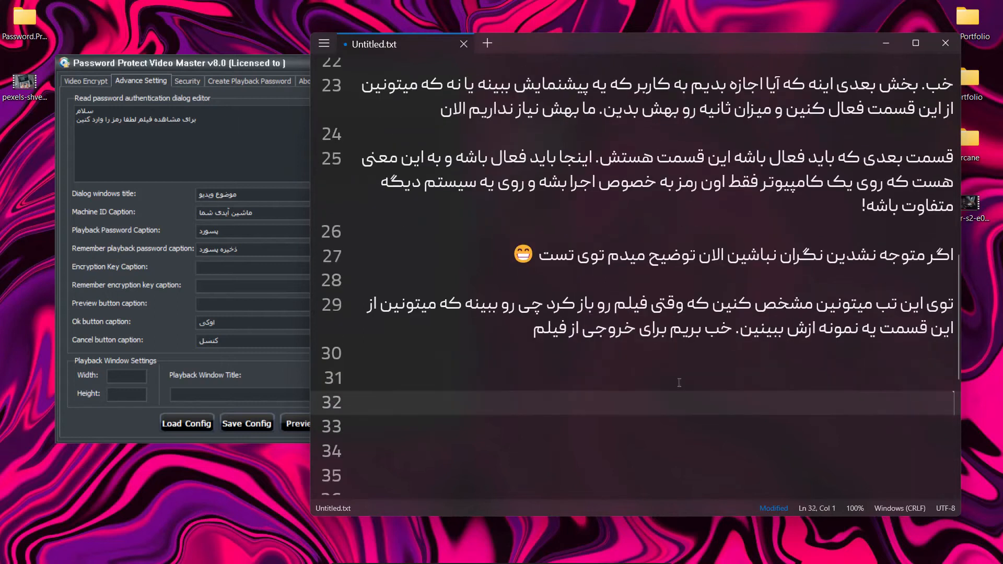
Set the encrypted file directory to the Desktop folder in Password Protect Video Master's Video Encrypt settings
{"action": "left_click", "coordinate": [265, 268]}
{"action": "left_click", "coordinate": [98, 82]}
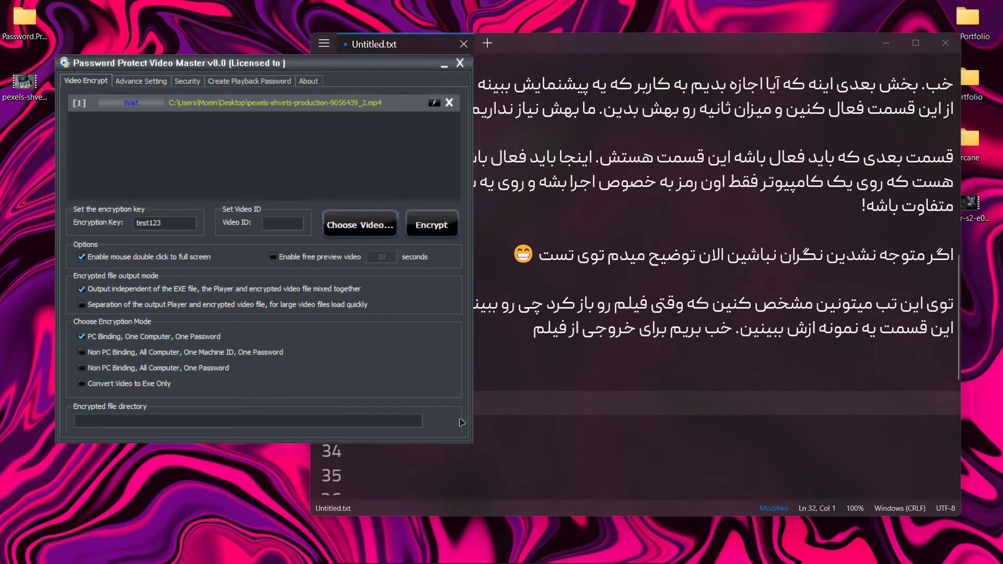
{"action": "left_click", "coordinate": [441, 422]}
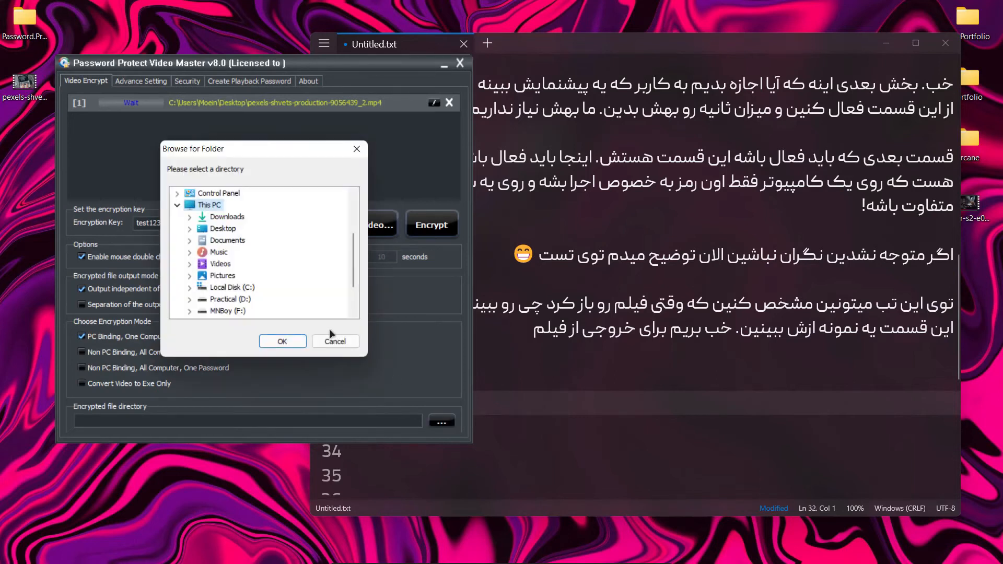
{"action": "left_click", "coordinate": [222, 228]}
{"action": "left_click", "coordinate": [265, 343]}
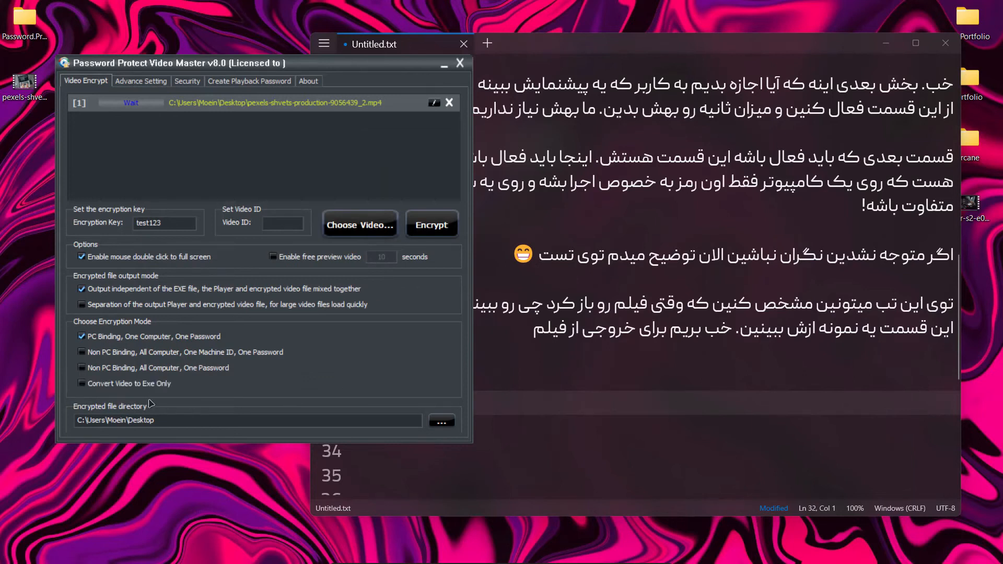
Encrypt the queued video, and start line 31 of the note with "خب اینجا فیلم امادس."
{"action": "left_click", "coordinate": [433, 226]}
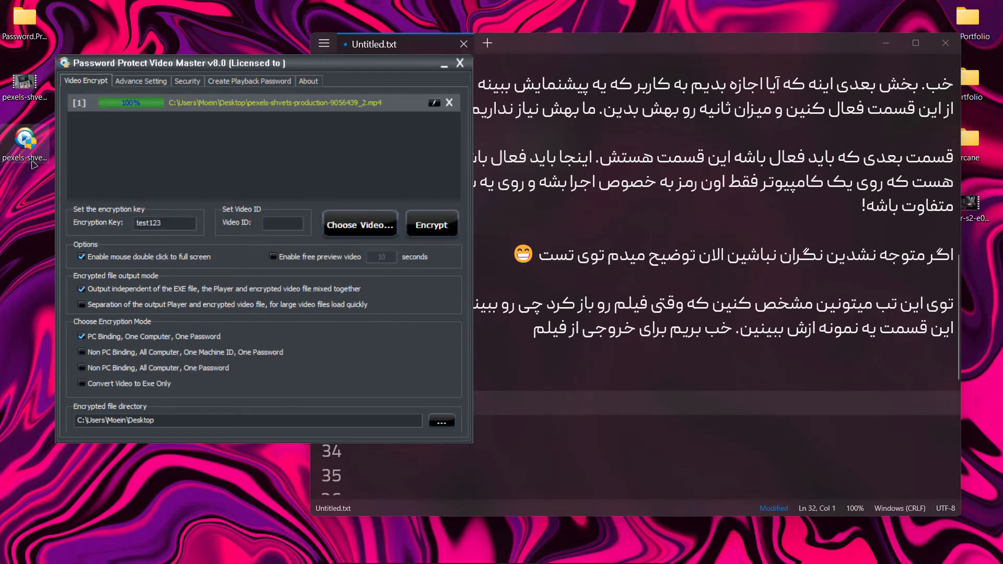
{"action": "left_click", "coordinate": [546, 380]}
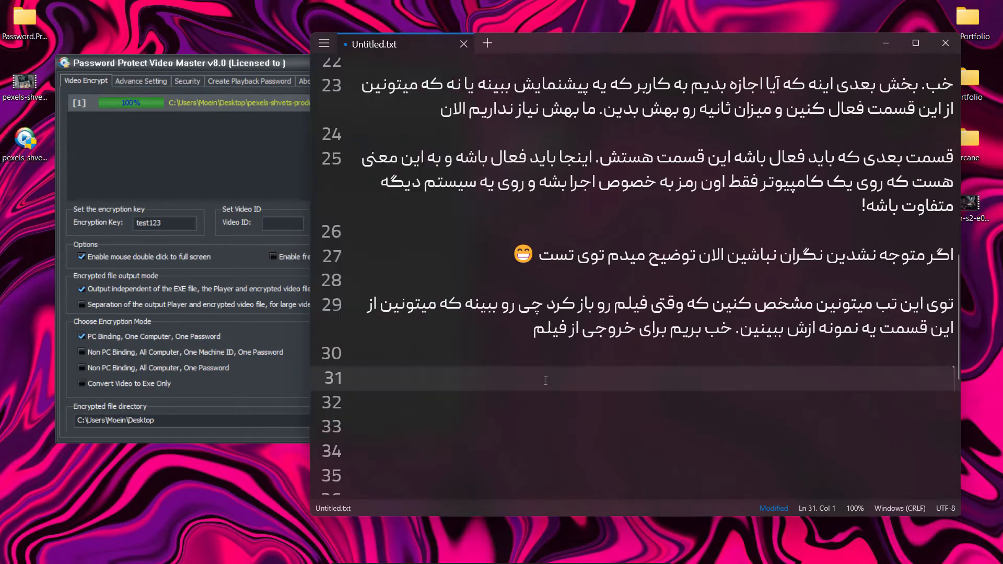
{"action": "type", "text": "خب اینجا "}
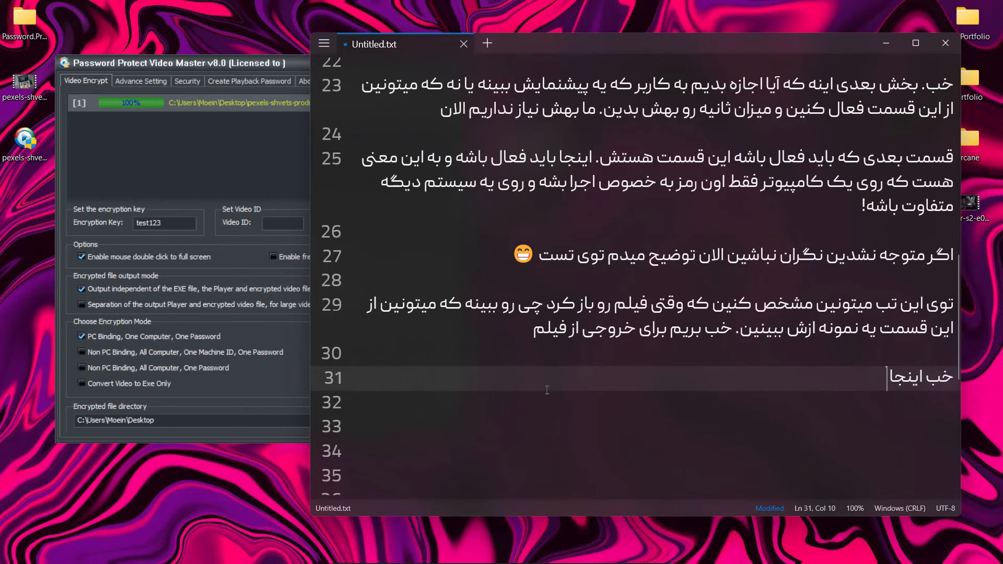
{"action": "type", "text": "فیلم امادس. حالا میت"}
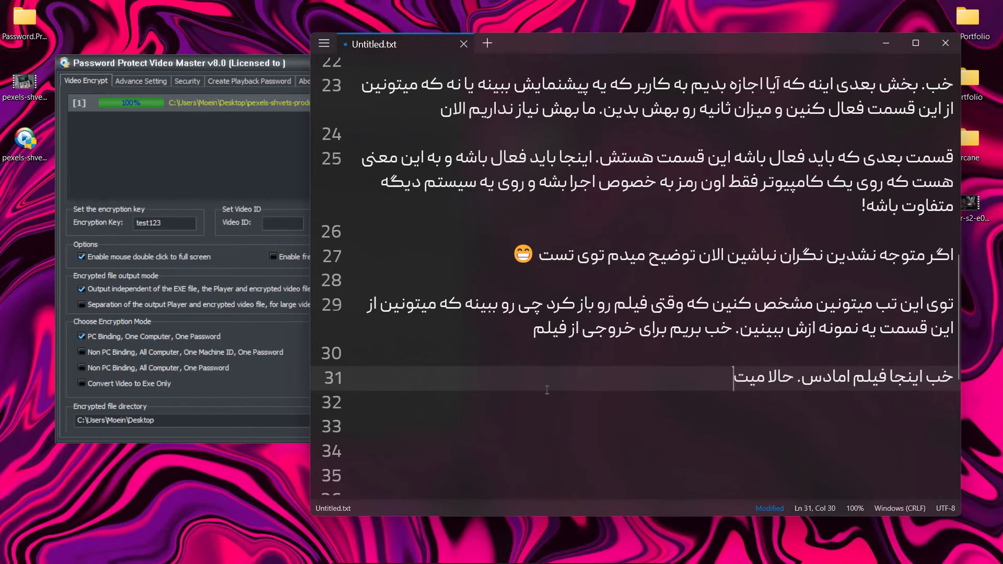
{"action": "type", "text": "ونین این رو بر"}
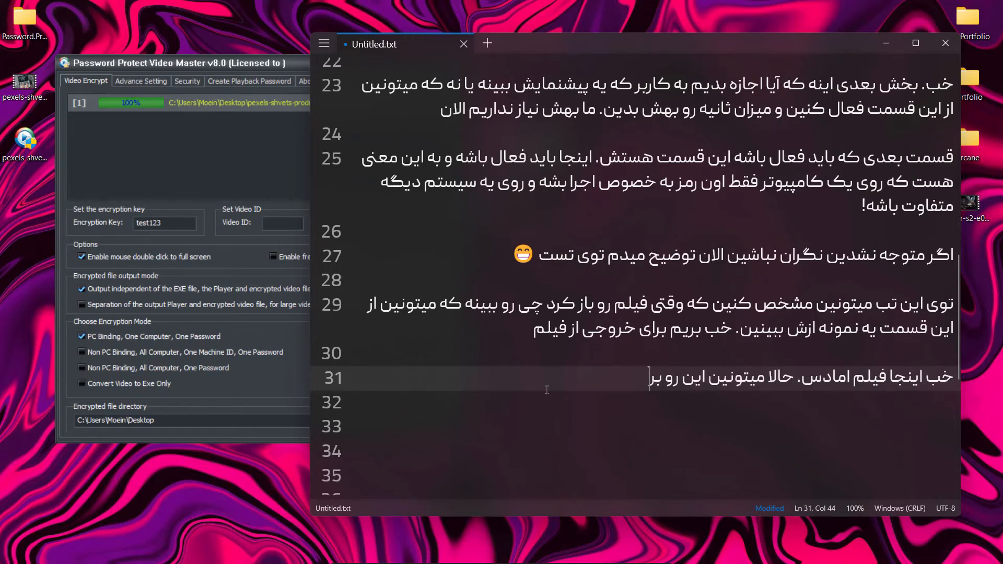
{"action": "type", "text": "ای هرکسی ک"}
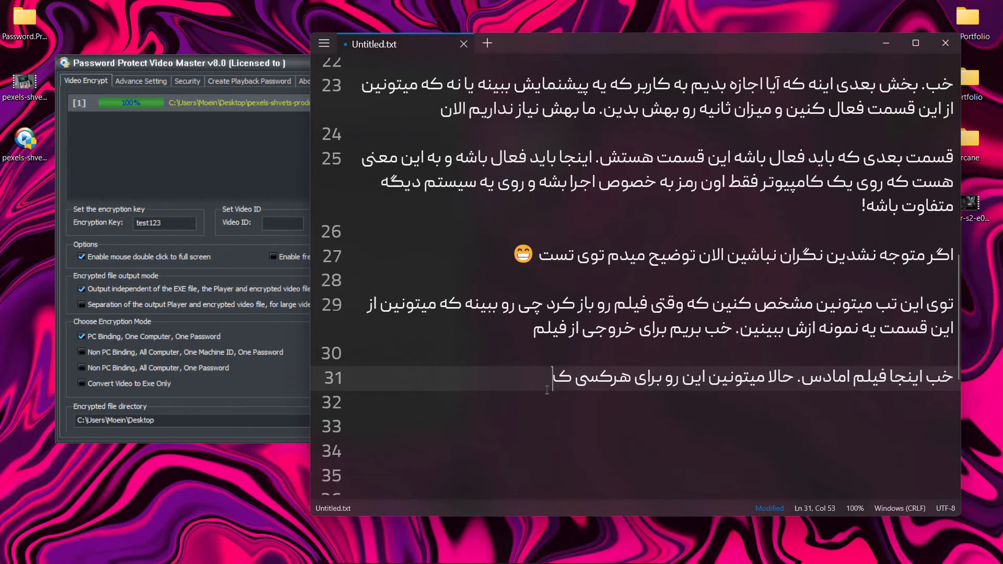
{"action": "type", "text": "ه خواستین ب"}
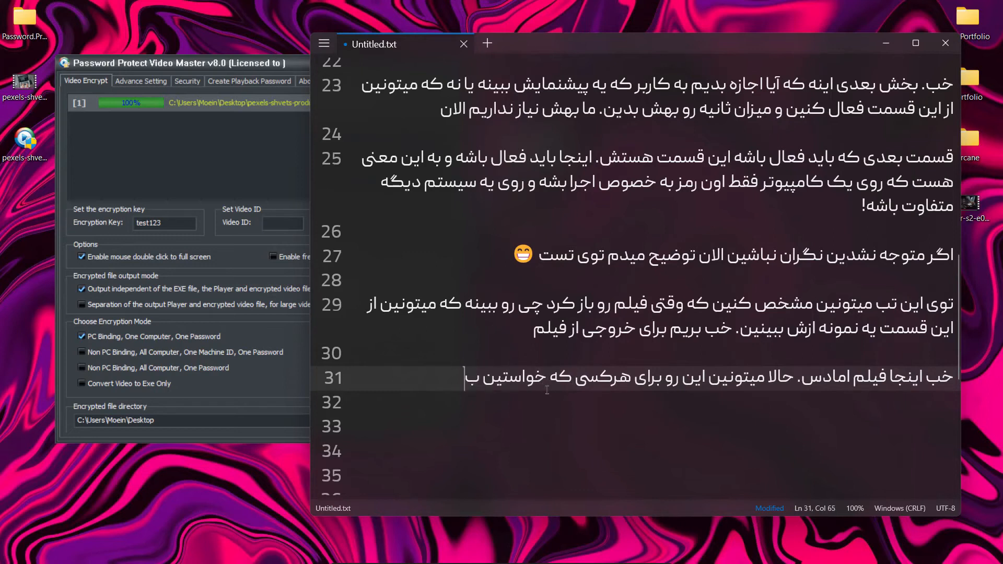
{"action": "type", "text": "فرستین"}
Continue line 31 with "حالا میتونین این رو برای هرکسی که خواستین بفرستین" and move on to line 33
{"action": "key", "text": "Return"}
{"action": "key", "text": "Return"}
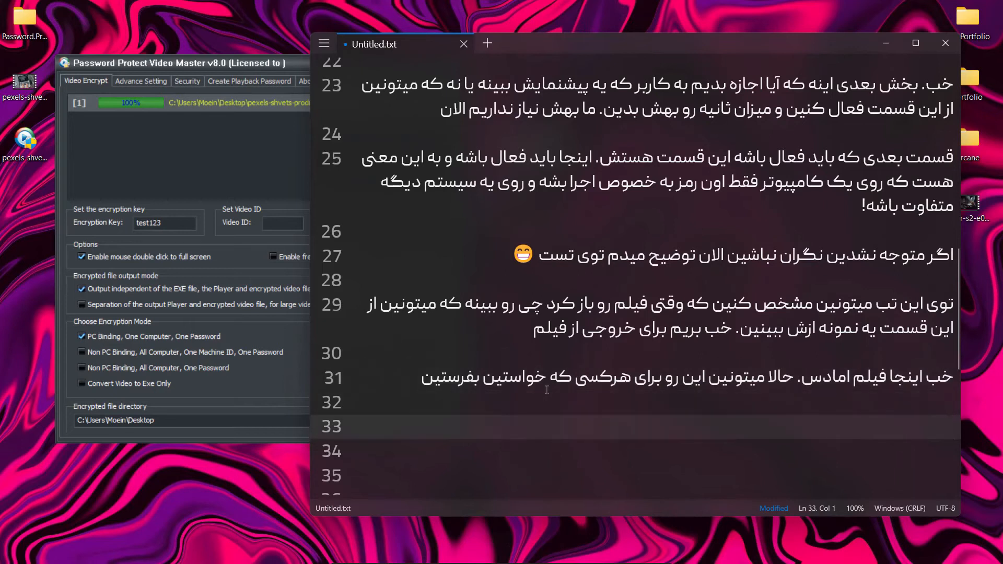
Launch the encrypted video from the desktop and reposition its password dialog so that the note's typing area stays uncovered
{"action": "left_click", "coordinate": [23, 150]}
{"action": "left_click_drag", "start_coordinate": [431, 161], "coordinate": [266, 130]}
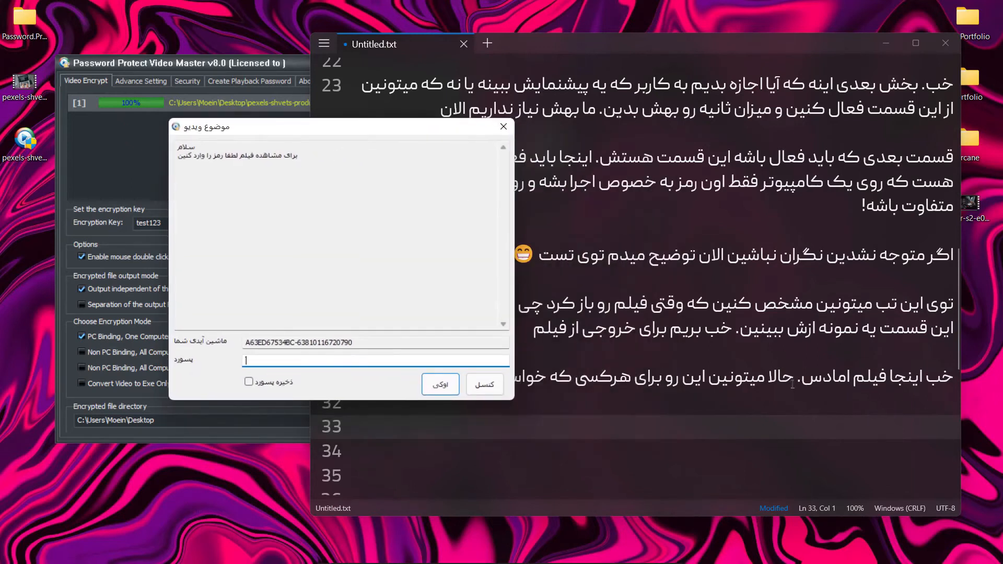
Write "میبینید که وقتی اجرا میکنه اون پیامی که ما درست کردیم نمایش داده میشه" on line 33 and move to line 35
{"action": "left_click", "coordinate": [779, 434]}
{"action": "type", "text": "می"}
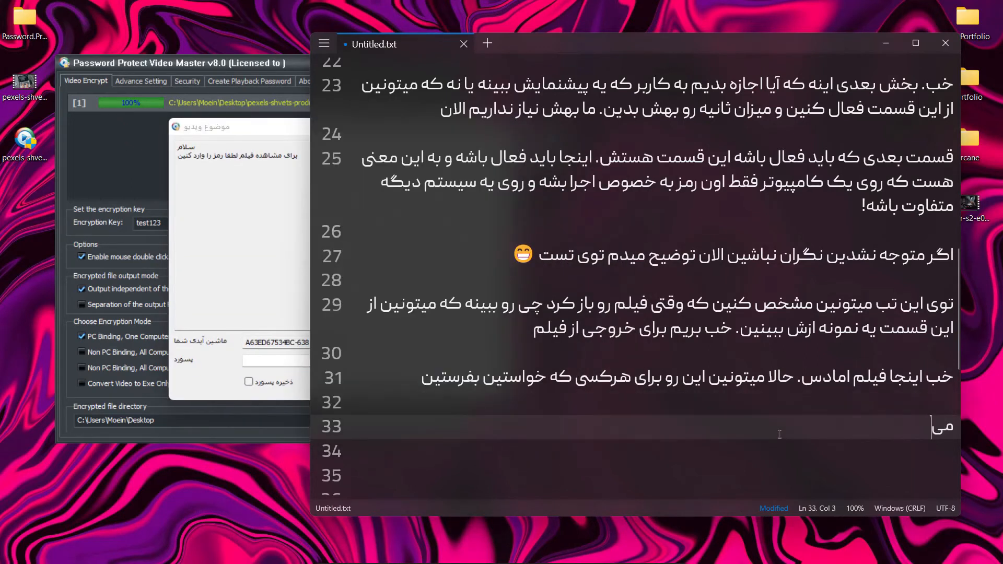
{"action": "type", "text": "بینید که وقتی اجرا میکنه "}
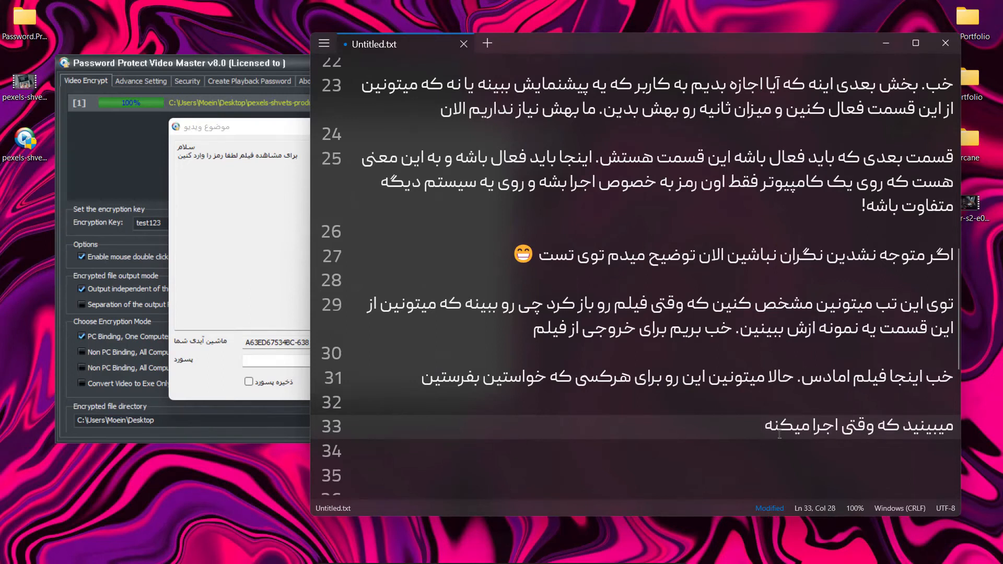
{"action": "type", "text": "اون پیامی که ما درست"}
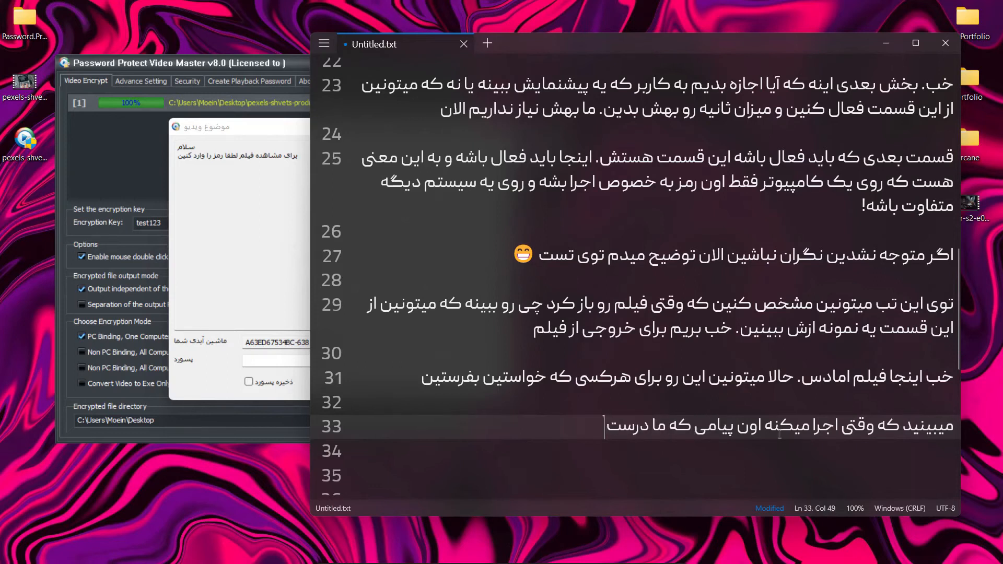
{"action": "type", "text": " کردیم نمایش داده میشه"}
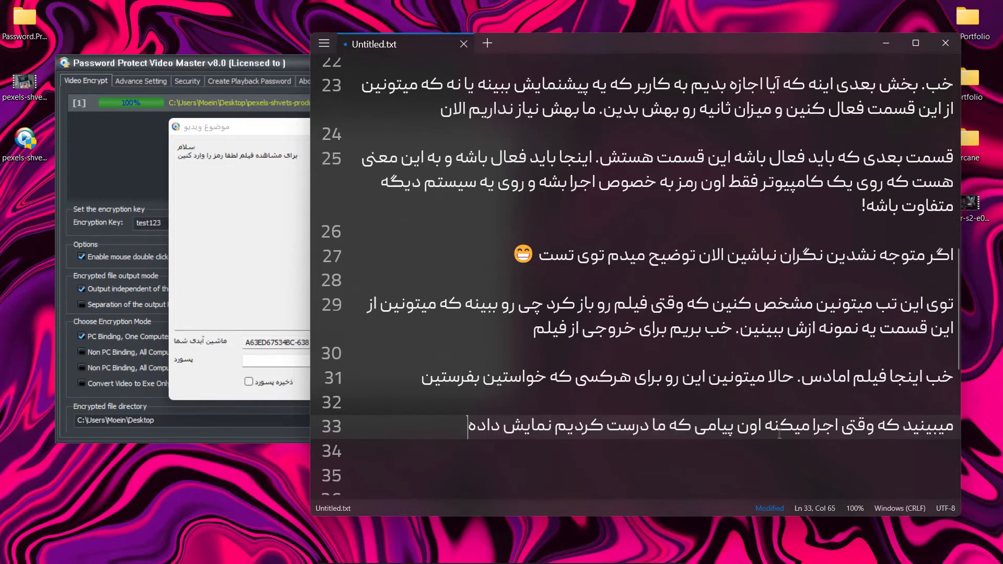
{"action": "key", "text": "Down"}
{"action": "key", "text": "Down"}
Write "حالا رمز رو باید به کاربری که ازتون ویدیو رو خریده یا ... بدین" on line 35
{"action": "type", "text": "حالا رمز رو "}
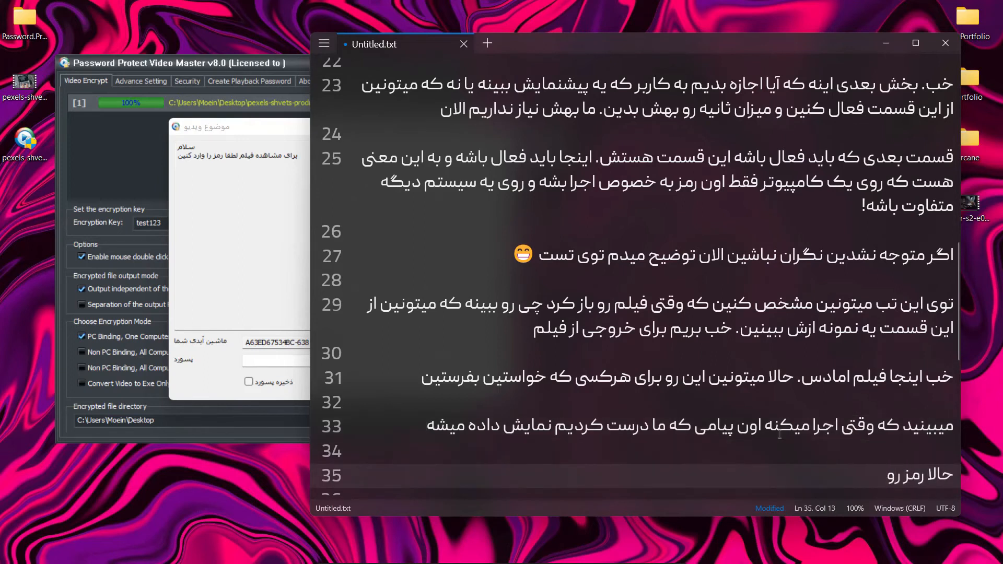
{"action": "type", "text": "باید به کاربری که ازت"}
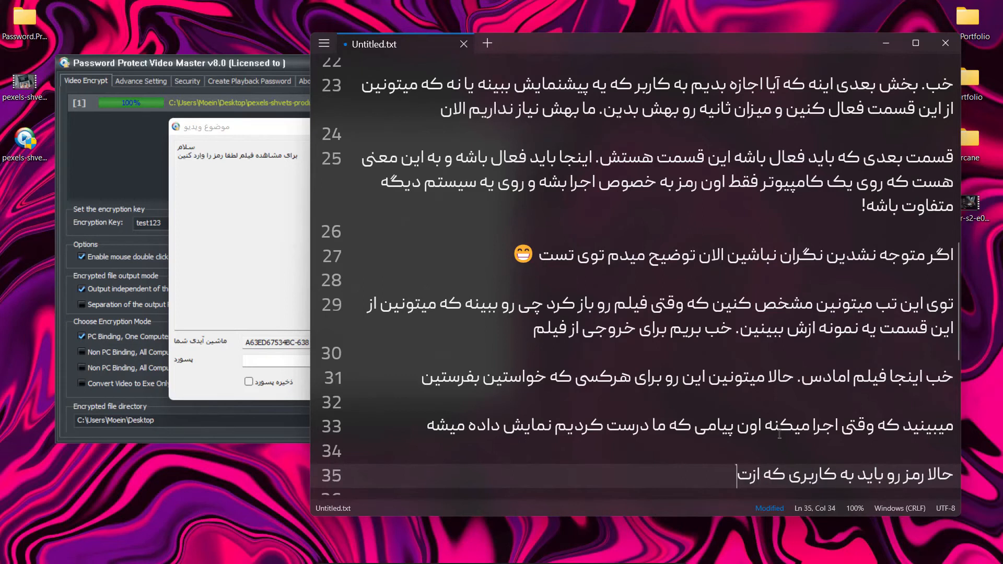
{"action": "type", "text": "ون ویدیو رو حری"}
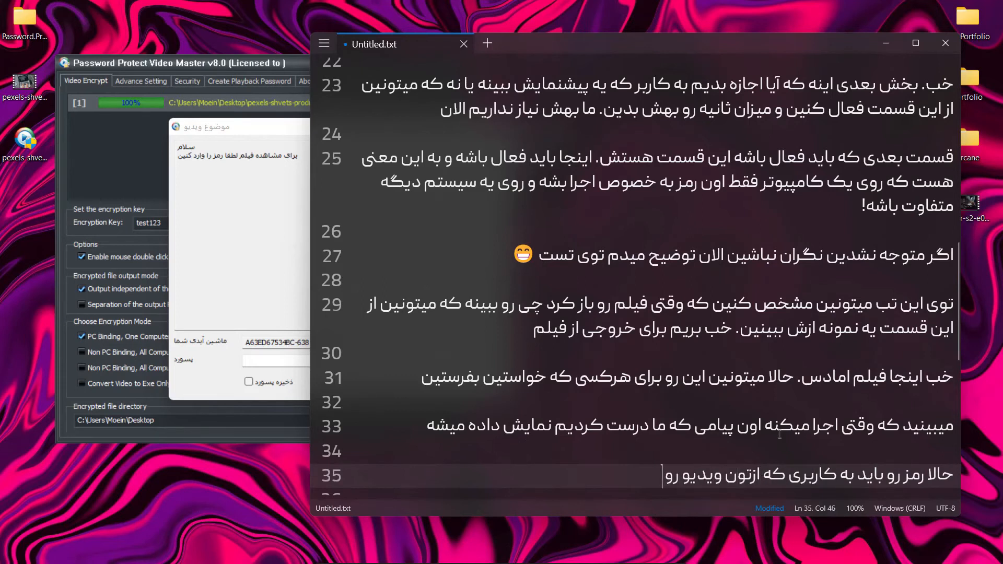
{"action": "key", "text": "BackSpace"}
{"action": "key", "text": "BackSpace"}
{"action": "key", "text": "BackSpace"}
{"action": "type", "text": "خریده یا ... بدین. اینا"}
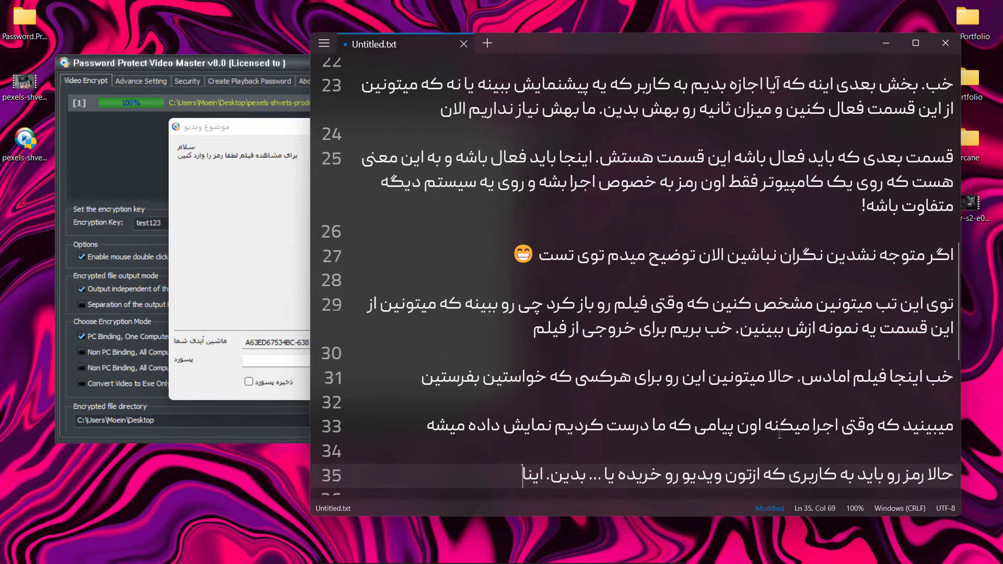
Continue line 35 with ". اینجا میبینین که یه ماشین آیدی هست و برای هر سیستمی هم متفاوته. یعنی اگر"
{"action": "key", "text": "BackSpace"}
{"action": "type", "text": "جا میبینین که یه ماشین آیدی"}
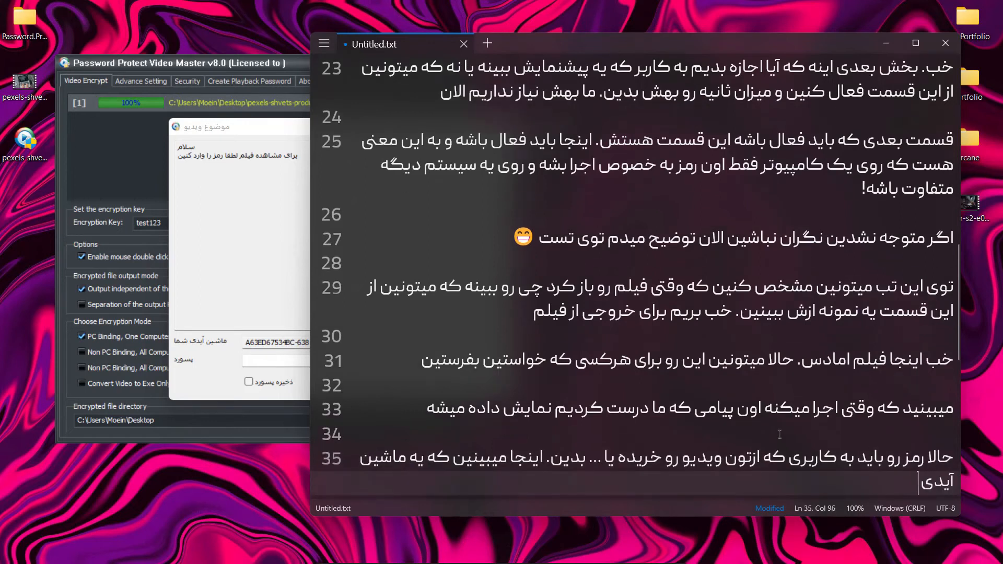
{"action": "type", "text": " هست و برای هر سیستمی هم متفاوته. یعنی اگ"}
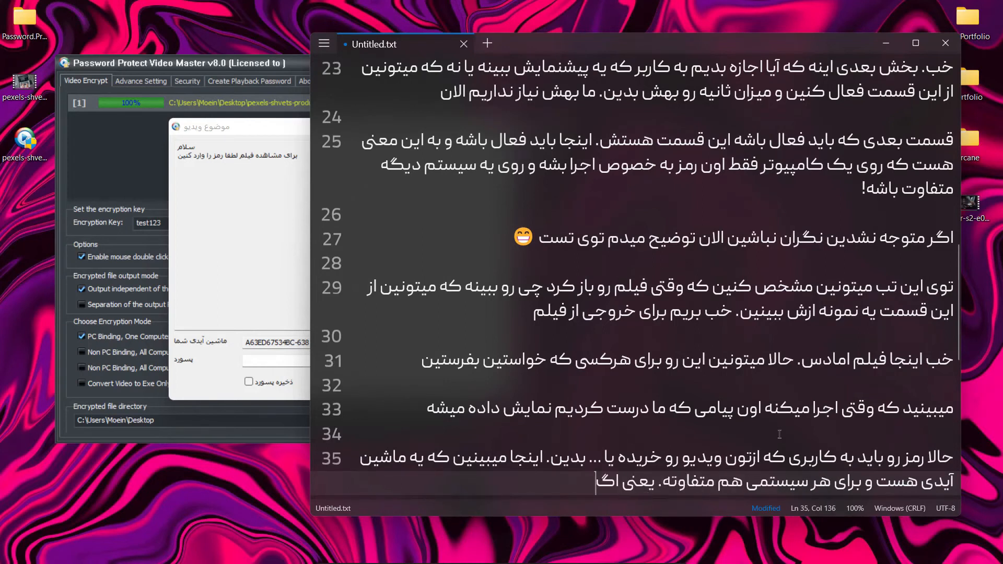
{"action": "type", "text": "ر یه کس دیگ این رو باز"}
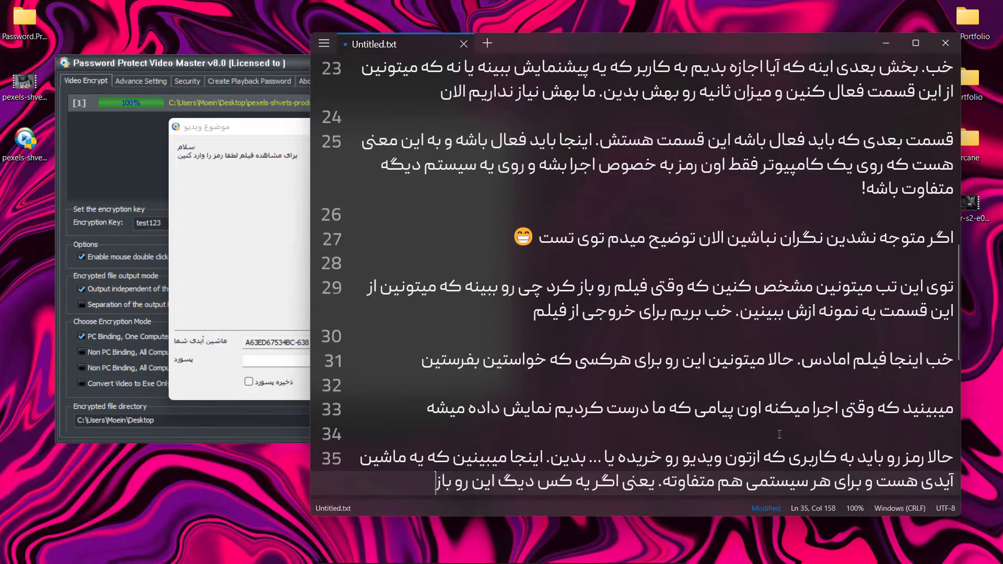
{"action": "type", "text": " کنه براش فر"}
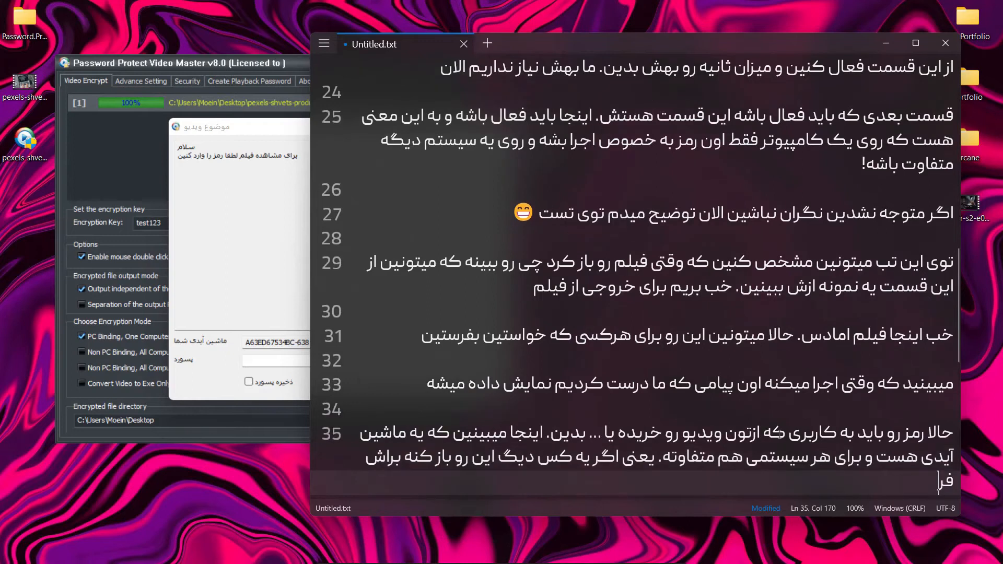
{"action": "type", "text": "ق"}
Continue line 35 of the note with "یه کس دیگ این رو باز کنه براش فرق"
{"action": "key", "text": "Return"}
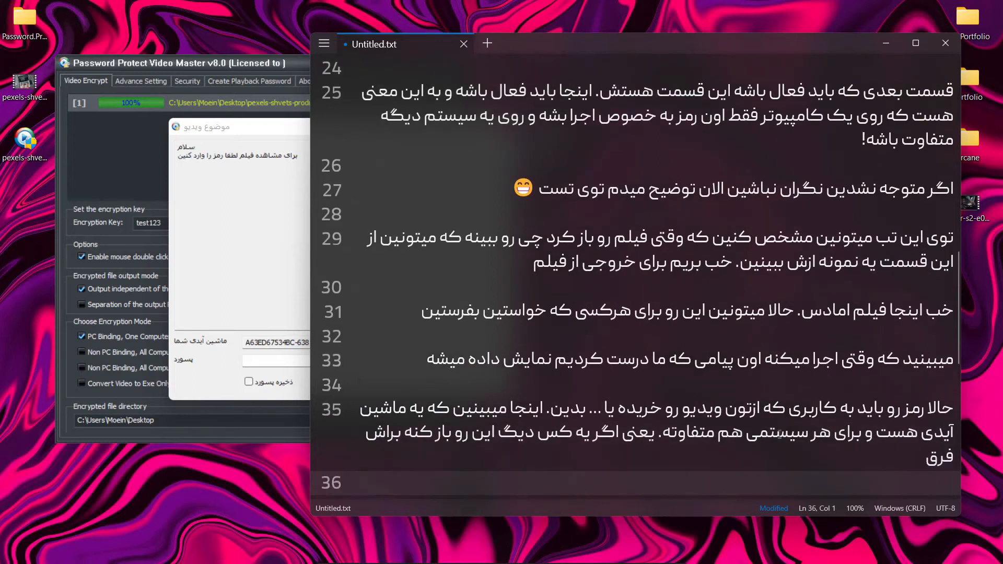
{"action": "scroll", "coordinate": [782, 434], "scroll_direction": "down", "scroll_amount": 2}
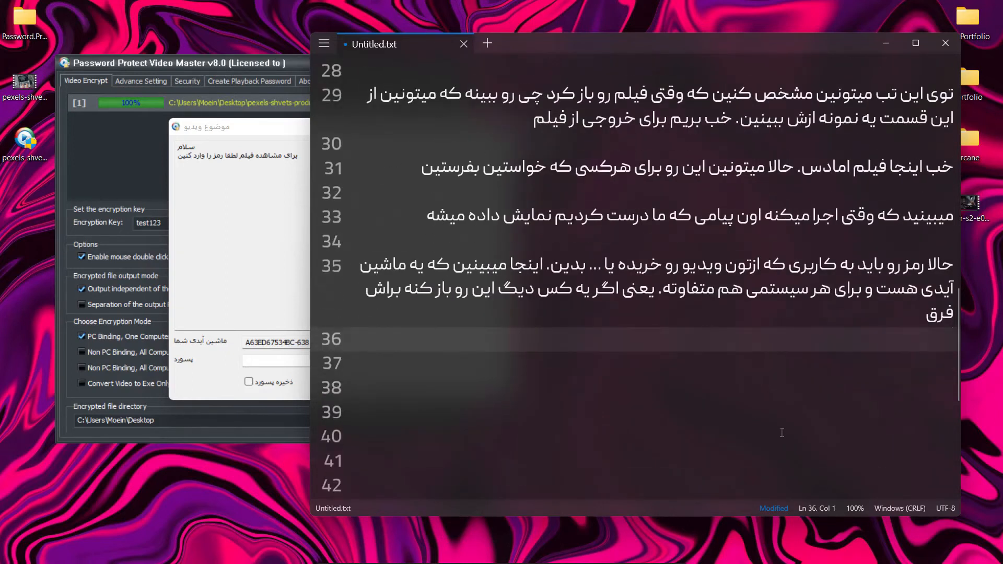
{"action": "key", "text": "BackSpace"}
Finish line 35 with "میکنه و قاعدتا پسورد هم فرق میکنه :)" and move on to line 37
{"action": "type", "text": "میکنه و قاعدتا پسورد هم فرق م"}
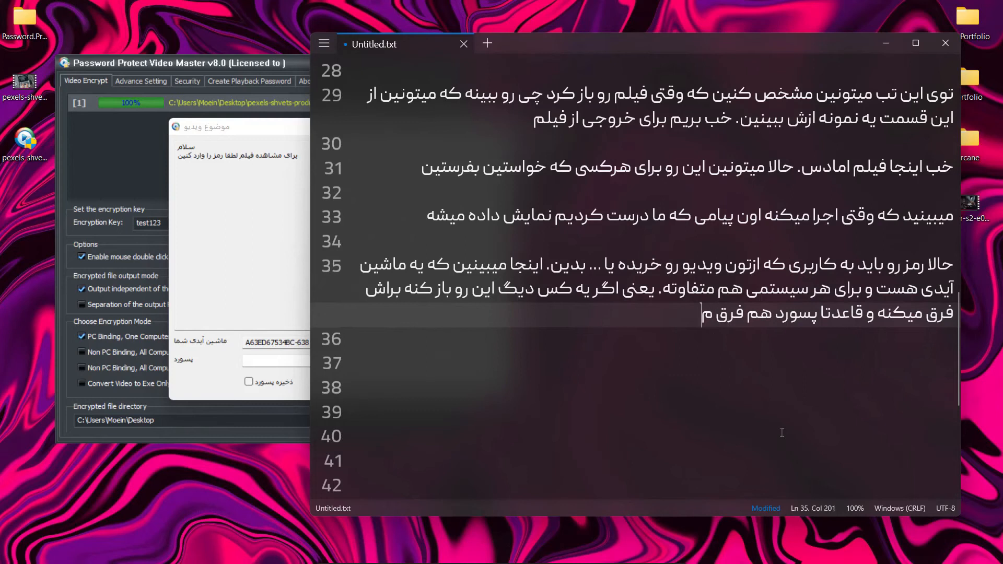
{"action": "type", "text": "یکنه (:"}
{"action": "key", "text": "Return"}
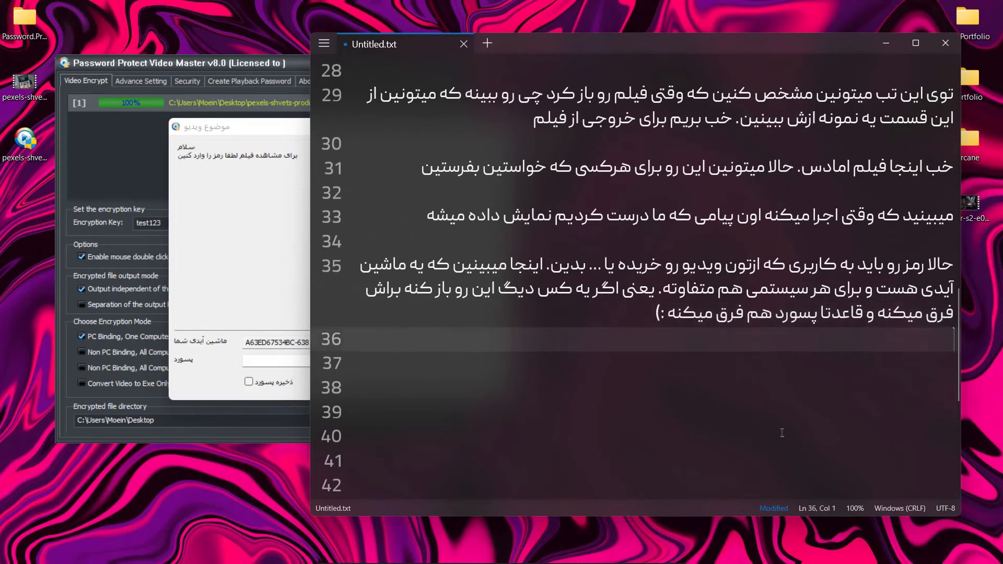
{"action": "key", "text": "Return"}
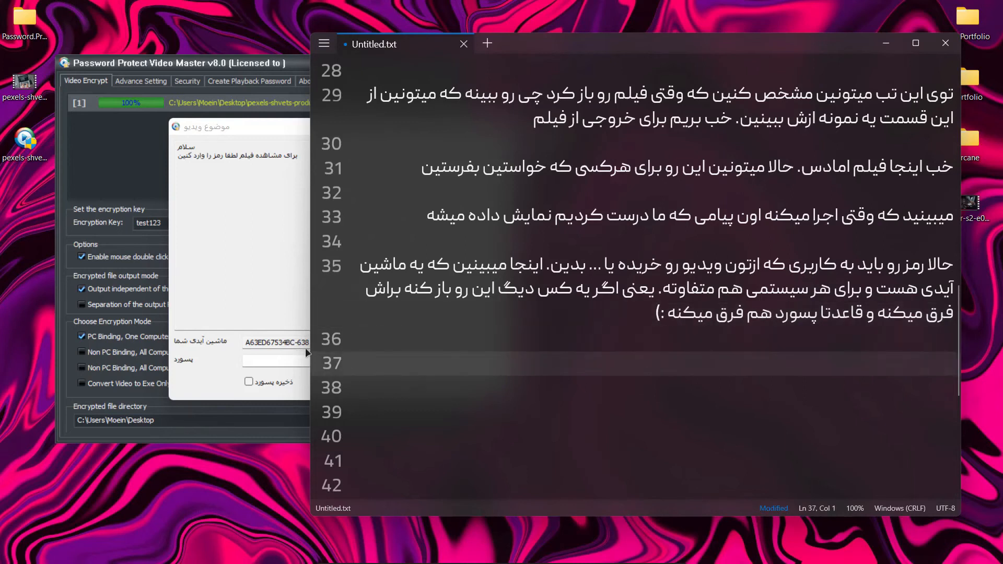
Write "باید از کاربر ماشین آیدی رو بگیرین" on line 37 of the note
{"action": "type", "text": "باید از ک"}
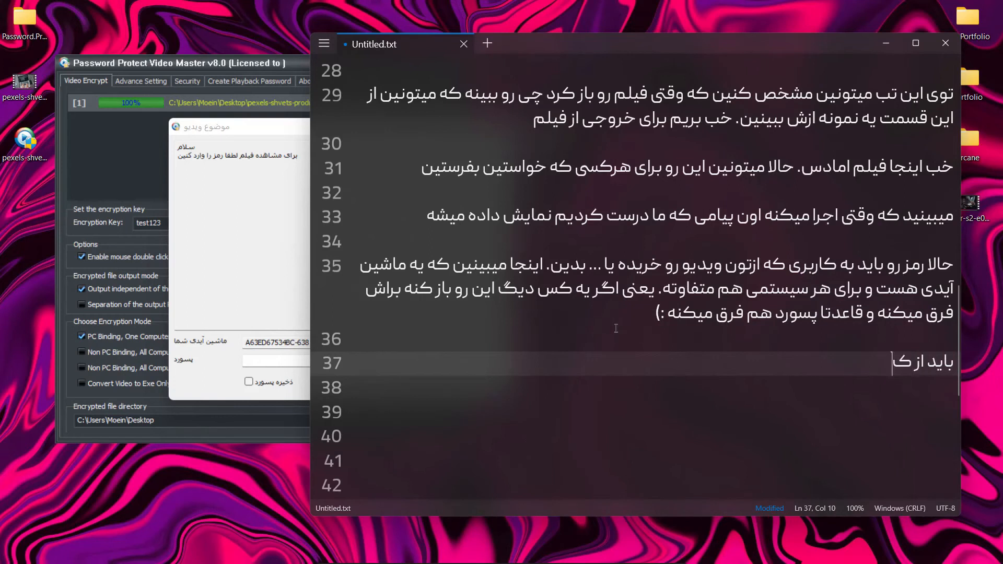
{"action": "type", "text": "اربر ماشین آید"}
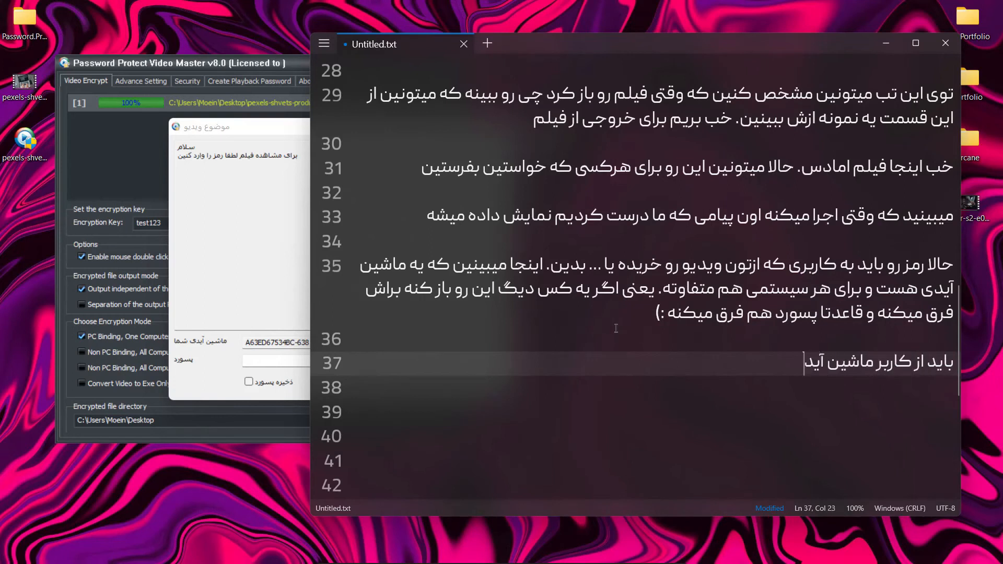
{"action": "type", "text": "ی رو بگیرین"}
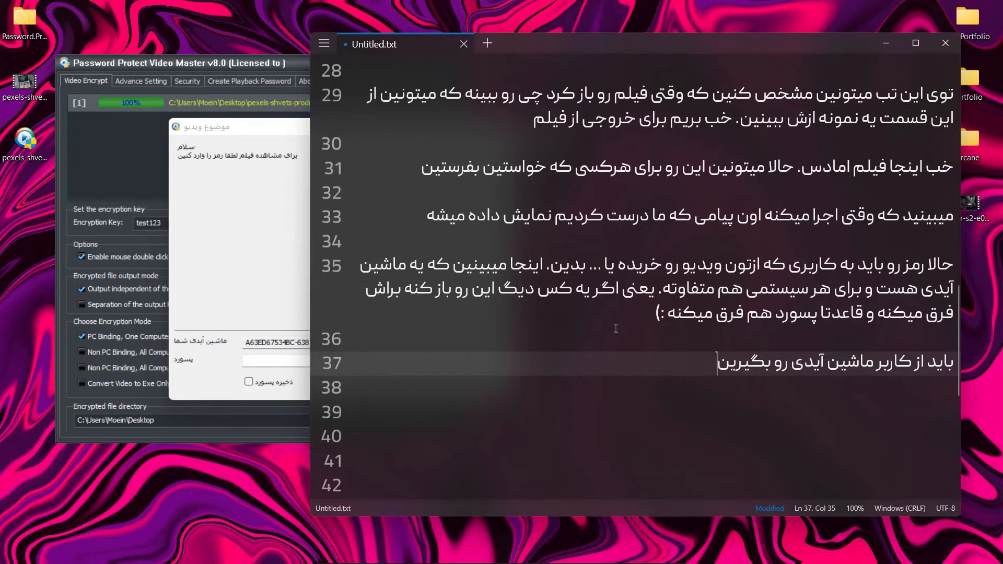
Switch to the encrypted video's password dialog and copy the full machine ID
{"action": "key", "text": "alt+Tab"}
{"action": "left_click_drag", "start_coordinate": [372, 341], "coordinate": [242, 344]}
{"action": "right_click", "coordinate": [255, 342]}
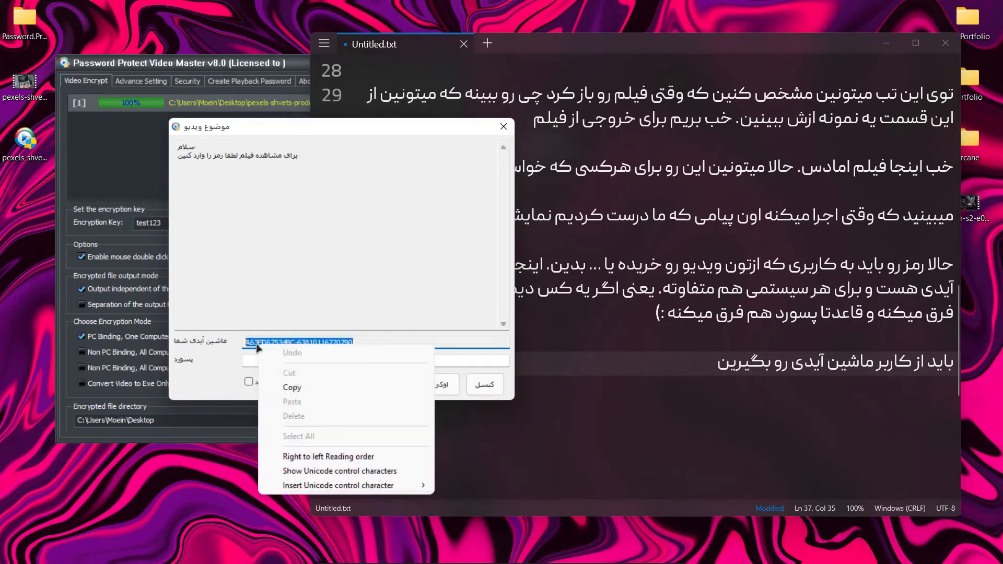
{"action": "left_click", "coordinate": [293, 387]}
Return to the note and continue line 37 with "و برای پسورد باید بیاید به این قسمت"
{"action": "left_click", "coordinate": [655, 382]}
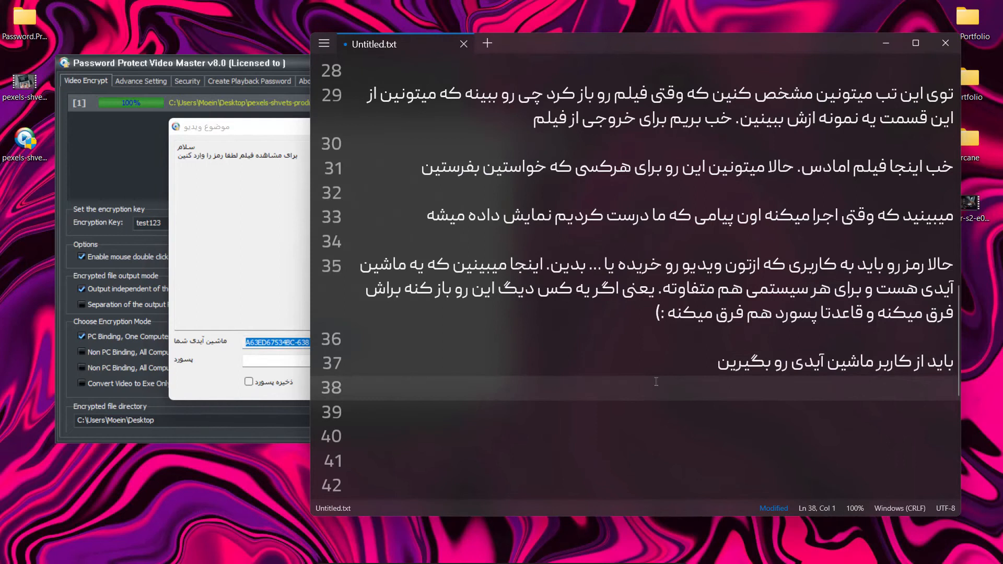
{"action": "left_click", "coordinate": [659, 371]}
{"action": "type", "text": "و برای"}
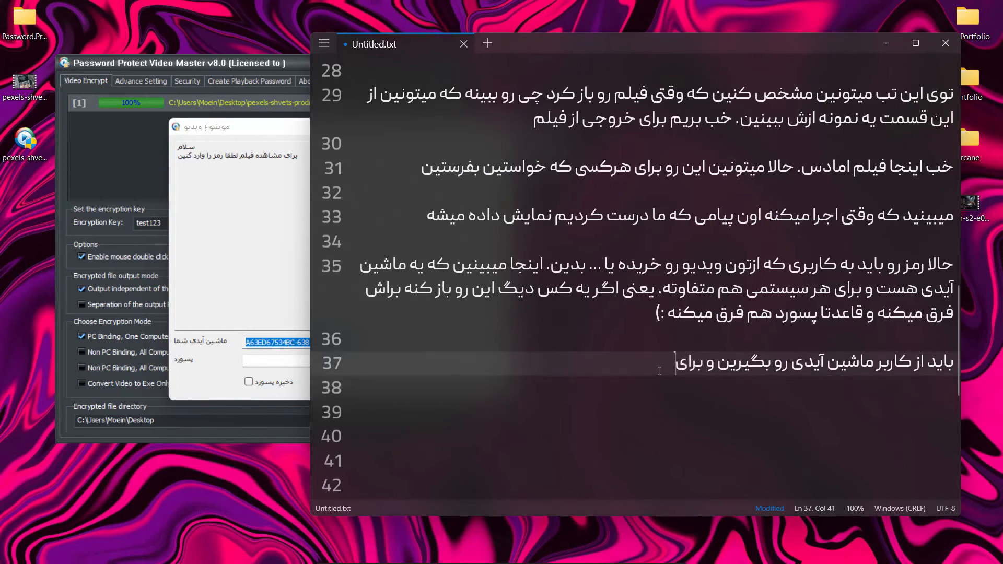
{"action": "type", "text": " پسورد بایدبیای"}
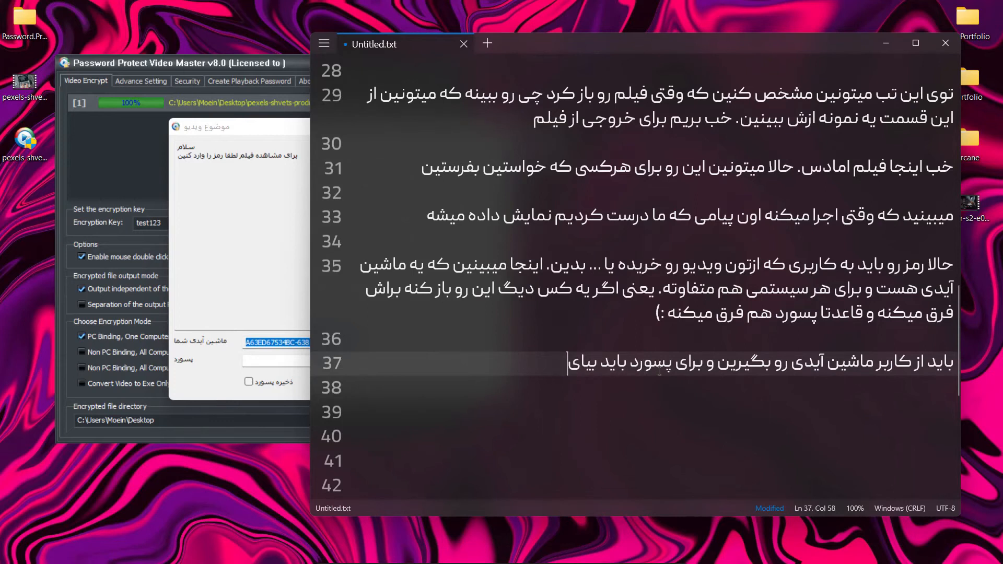
{"action": "type", "text": "ید به این قسمت"}
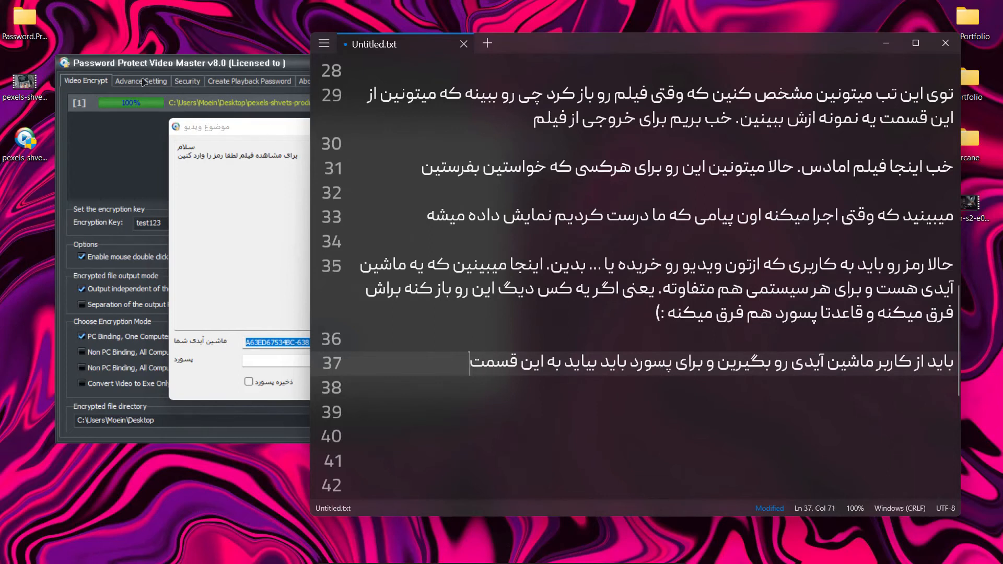
Switch to Password Protect Video Master and open its Create Playback Password page
{"action": "left_click", "coordinate": [142, 82]}
{"action": "left_click", "coordinate": [194, 81]}
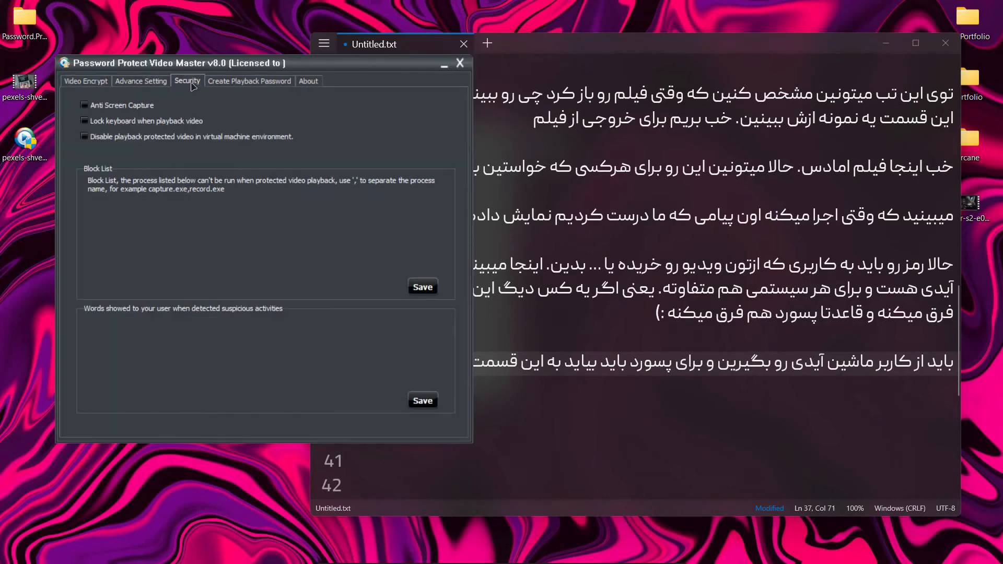
{"action": "left_click", "coordinate": [210, 84]}
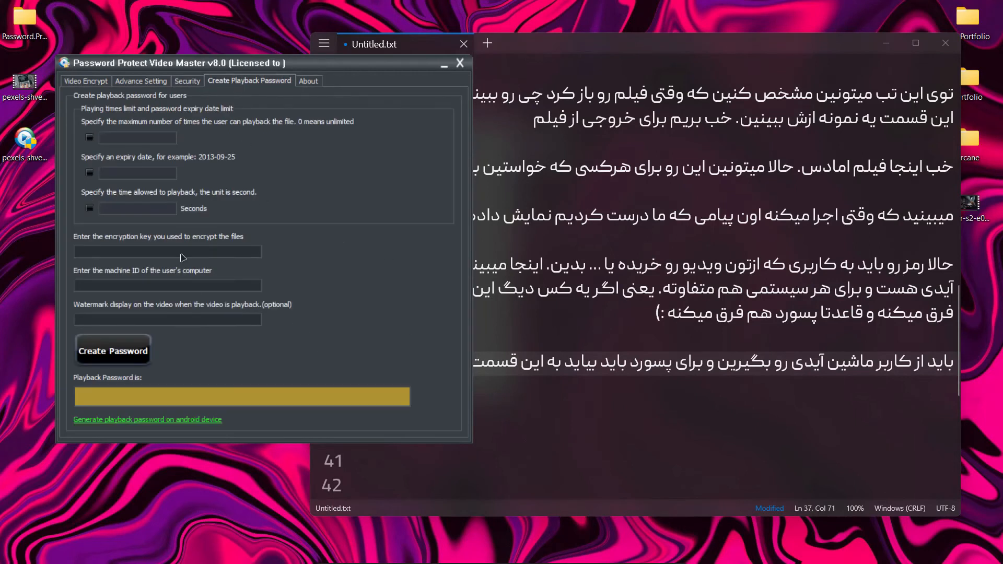
Return to the note, end line 37 with a period and begin line 38 with "قسمت اول اون پسوردی که اول گذاشتین رو وارد"
{"action": "left_click", "coordinate": [559, 389]}
{"action": "left_click", "coordinate": [439, 365]}
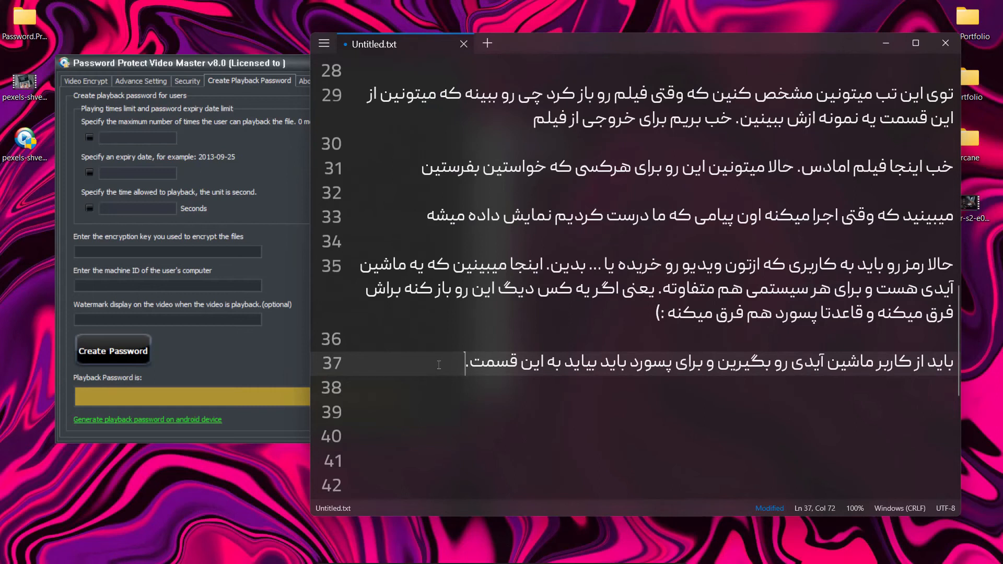
{"action": "key", "text": "Down"}
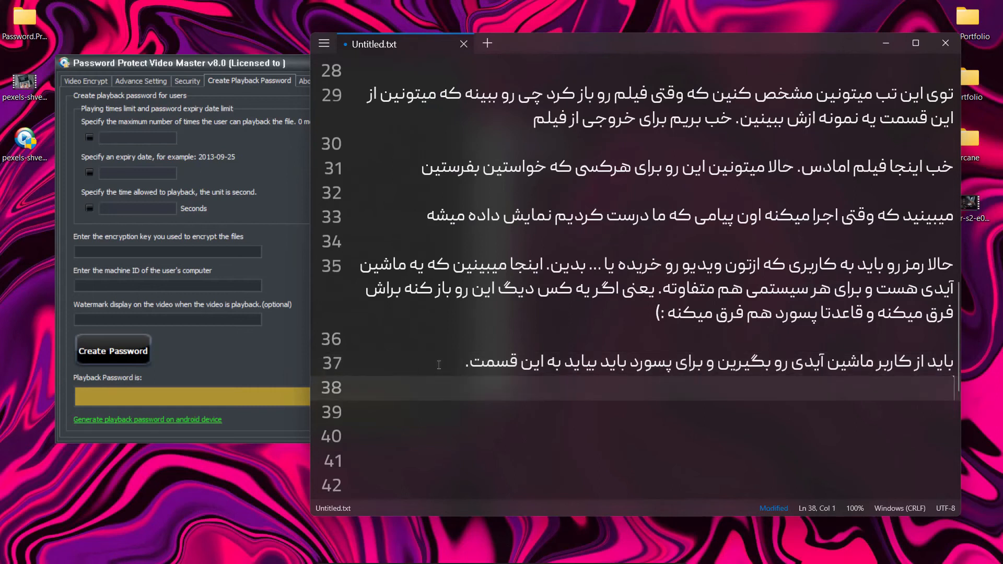
{"action": "type", "text": "قسمت اول اون پس"}
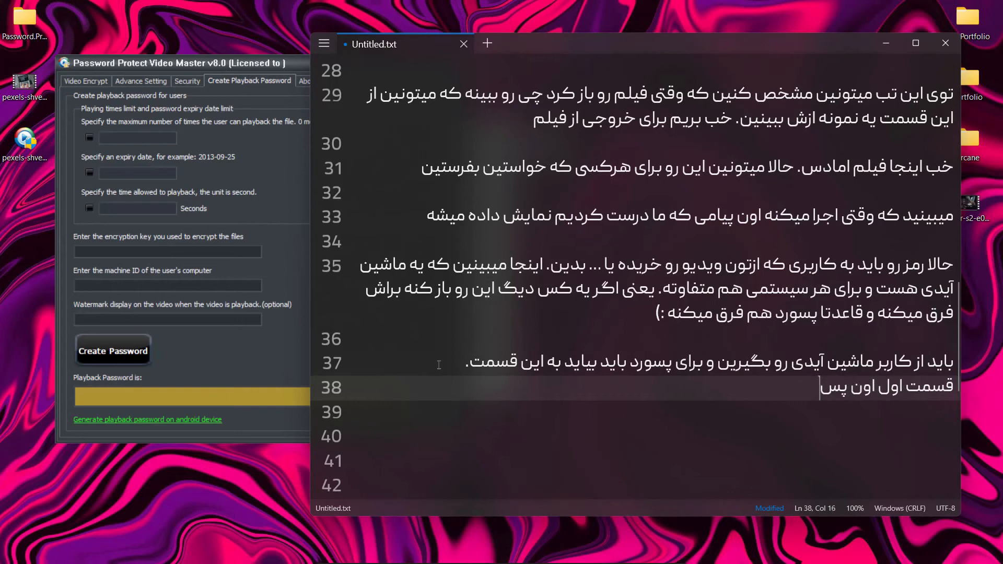
{"action": "type", "text": "وردی که اول گ"}
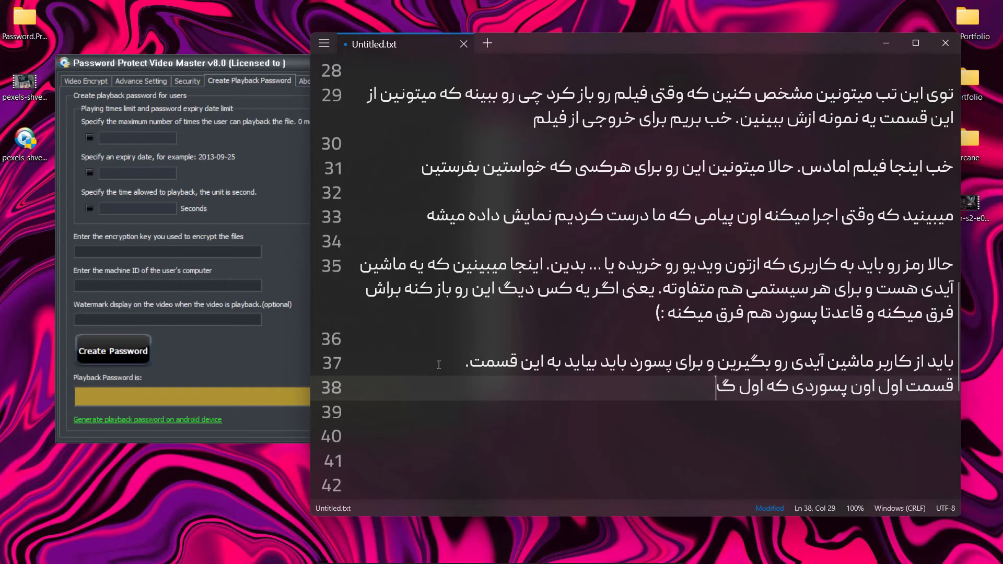
{"action": "type", "text": "ذاشتین رو و"}
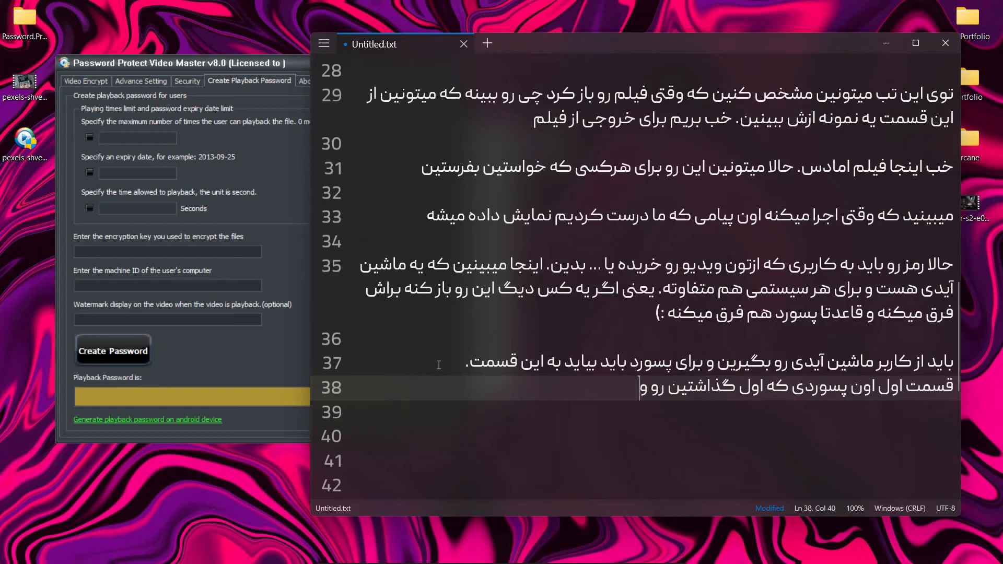
{"action": "type", "text": "ارد کنین و قسمت دم"}
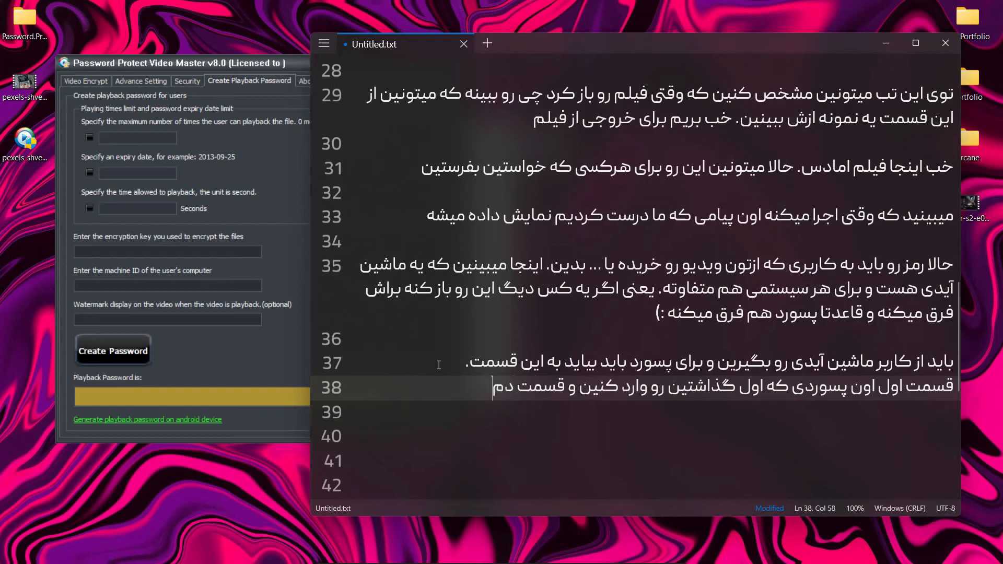
Continue line 38 with "کنین و قسمت دوم ماشین آیدی و سومی هم رمز"
{"action": "key", "text": "BackSpace"}
{"action": "type", "text": "وم ماشین آیدی"}
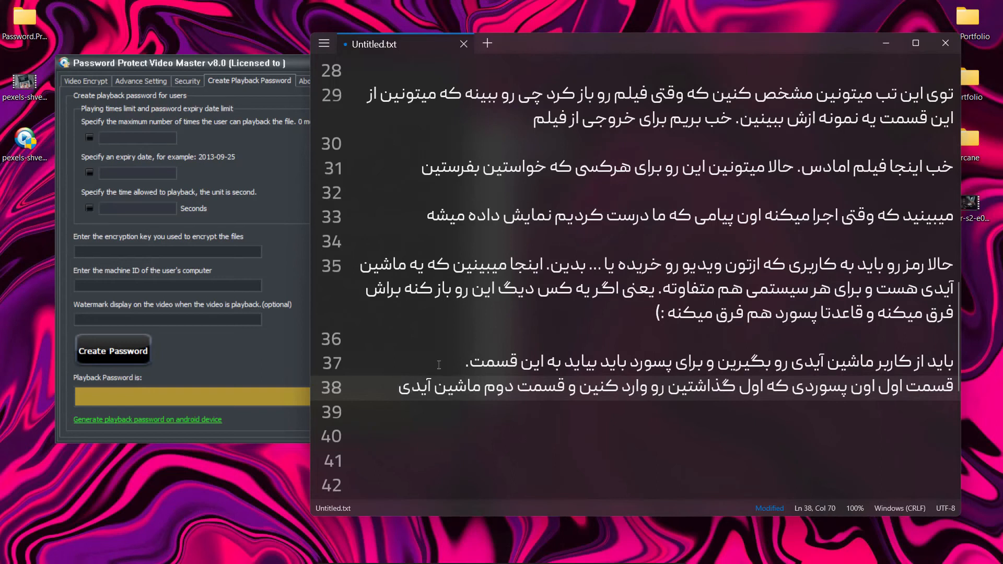
{"action": "type", "text": " و سومی ه"}
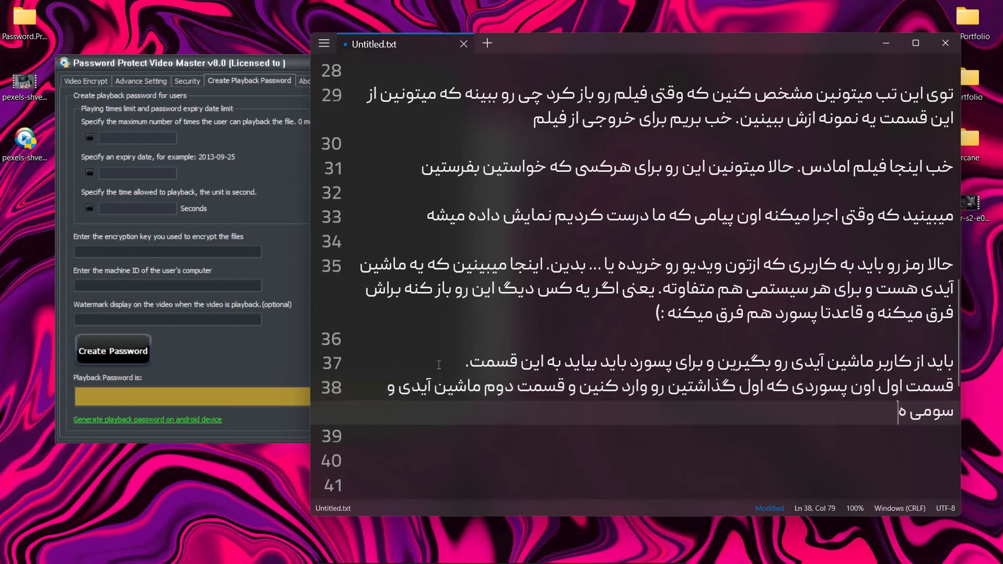
{"action": "type", "text": "م رمز کاربر رو "}
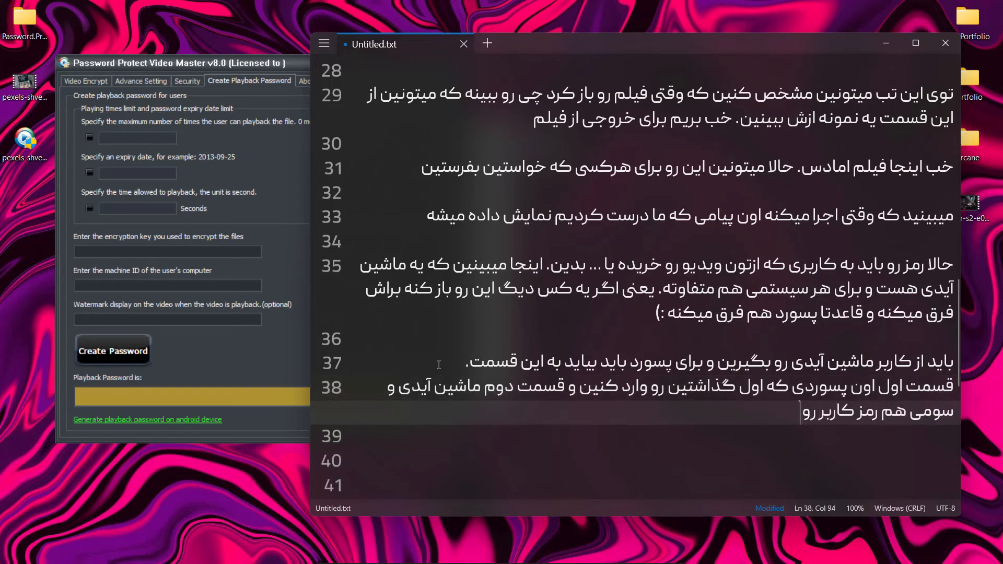
{"action": "type", "text": "بهتون میدهو به"}
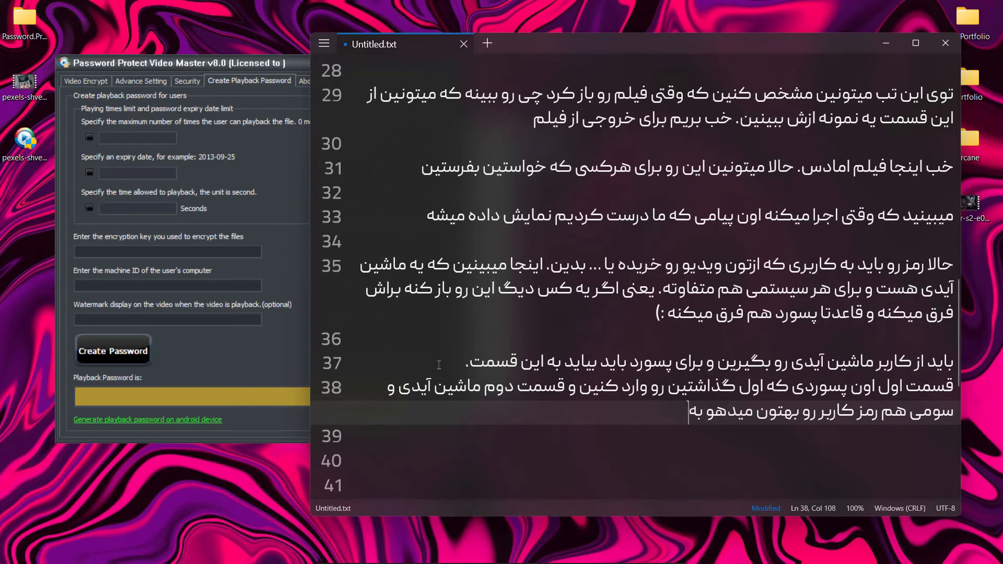
Continue line 38 with "کاربر رو بهتون میده. به همین راحتی"
{"action": "key", "text": "BackSpace"}
{"action": "key", "text": "BackSpace"}
{"action": "key", "text": "BackSpace"}
{"action": "key", "text": "BackSpace"}
{"action": "type", "text": ". به همین راحتی"}
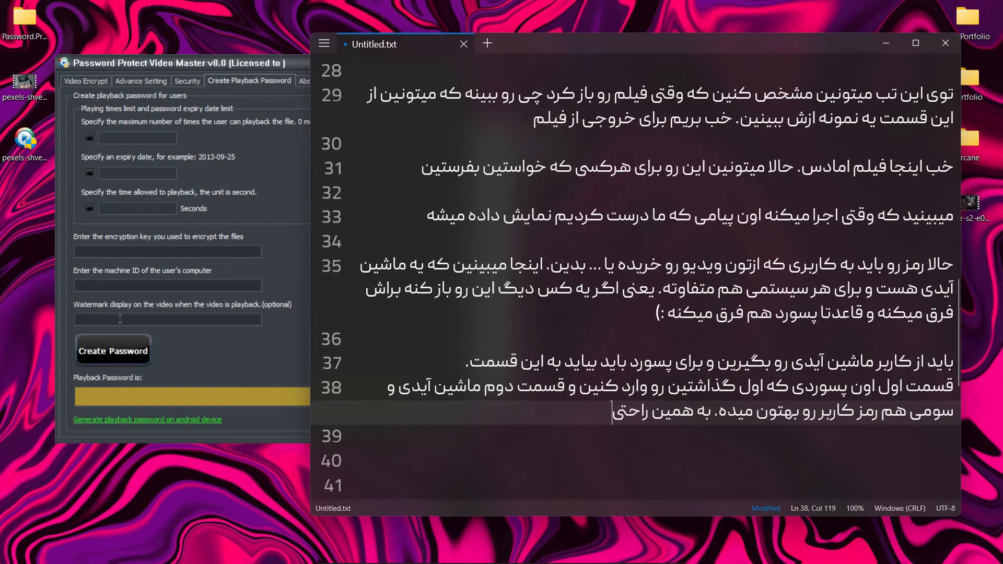
In Password Protect Video Master, enter the encryption key, paste the copied machine ID and create the playback password
{"action": "left_click", "coordinate": [97, 255]}
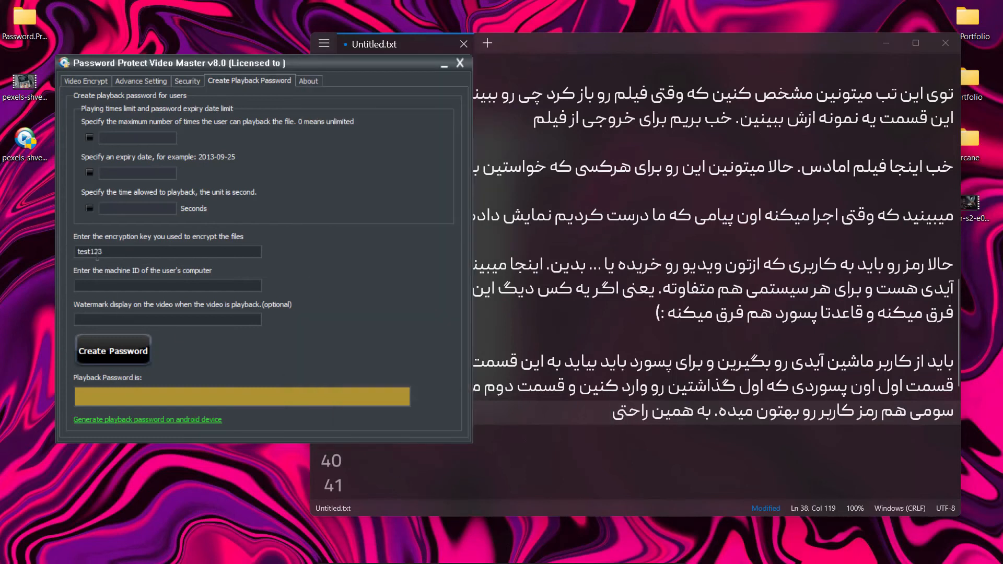
{"action": "right_click", "coordinate": [98, 284]}
{"action": "left_click", "coordinate": [115, 342]}
{"action": "left_click", "coordinate": [114, 361]}
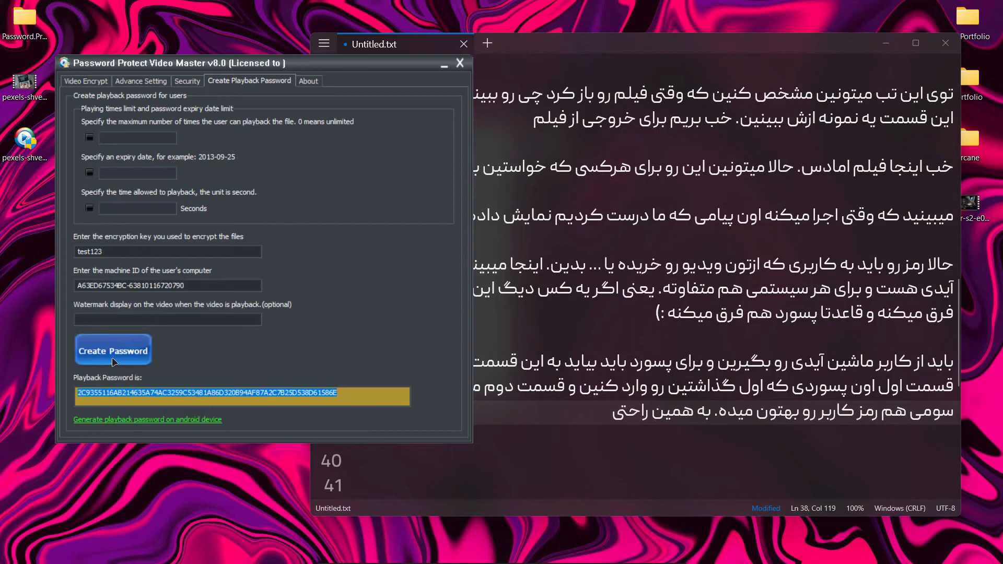
Copy the full generated playback password
{"action": "right_click", "coordinate": [340, 396]}
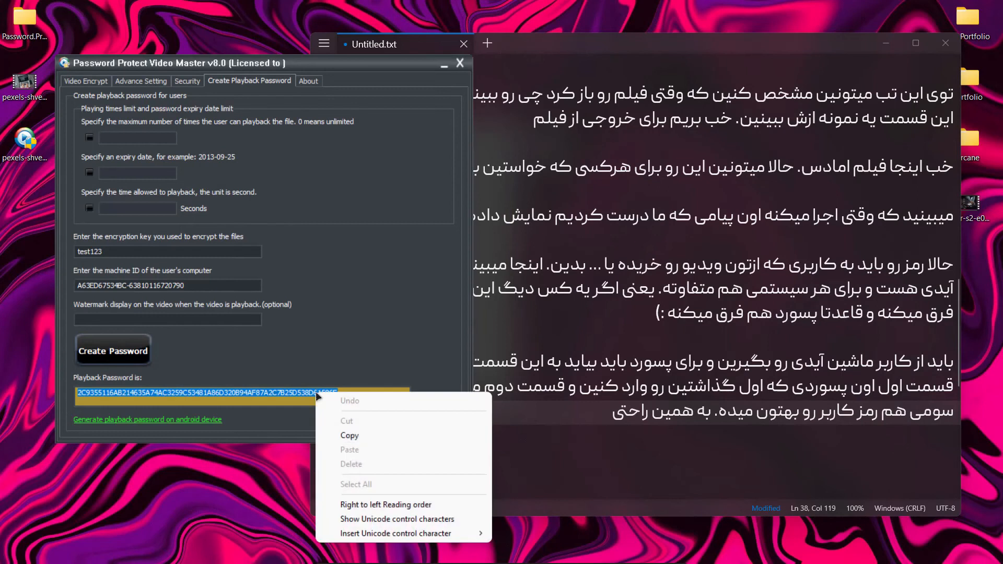
{"action": "left_click", "coordinate": [337, 436]}
{"action": "left_click_drag", "start_coordinate": [359, 396], "coordinate": [67, 401]}
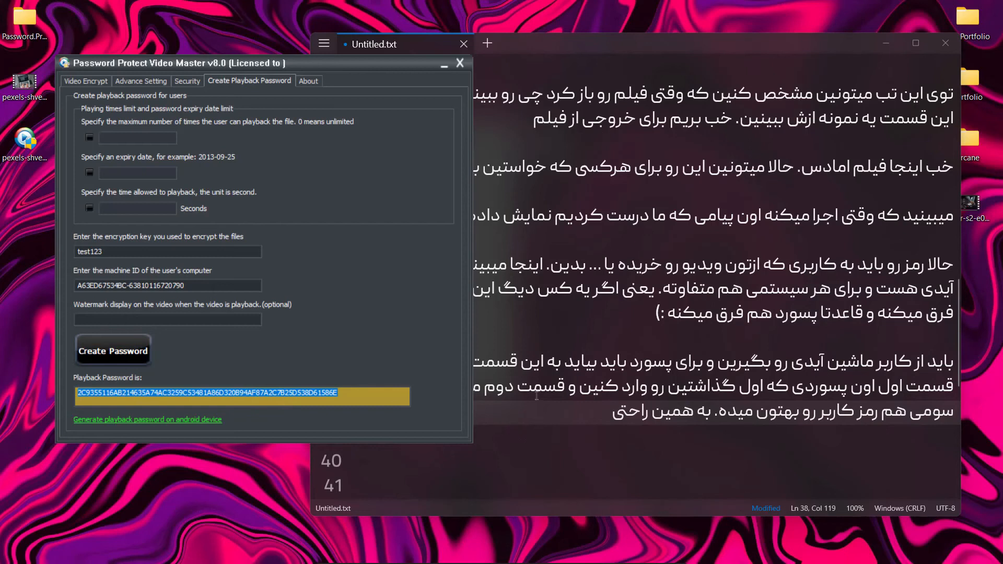
Return to the note and extend line 38 with ". این هم رمز برای کاربر"
{"action": "left_click", "coordinate": [591, 406]}
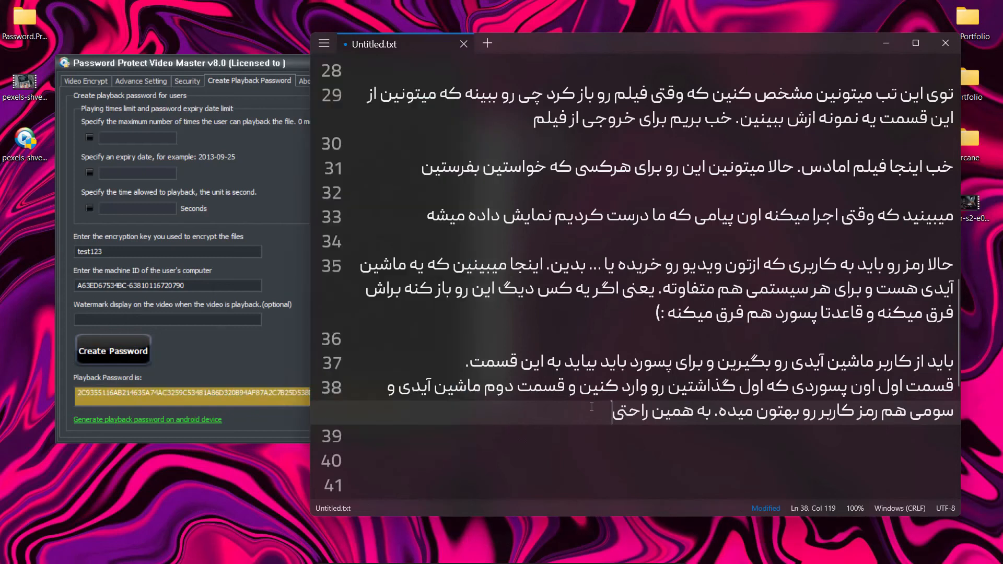
{"action": "type", "text": "این هم رمز برای کاربر"}
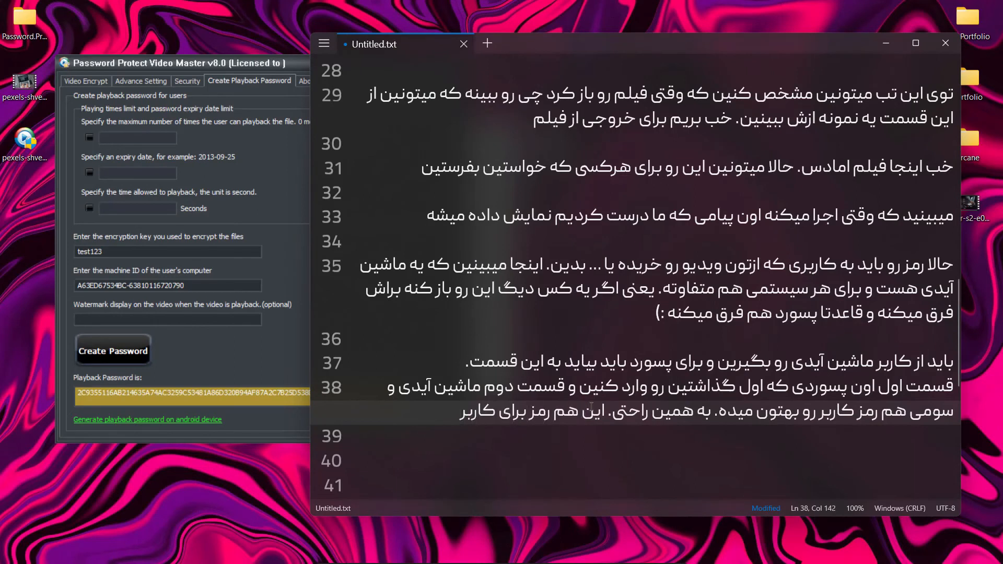
Switch to the encrypted video's password dialog and try to unlock it with an arbitrary incorrect playback password
{"action": "key", "text": "alt+Tab"}
{"action": "key", "text": "alt+Tab"}
{"action": "key", "text": "Tab"}
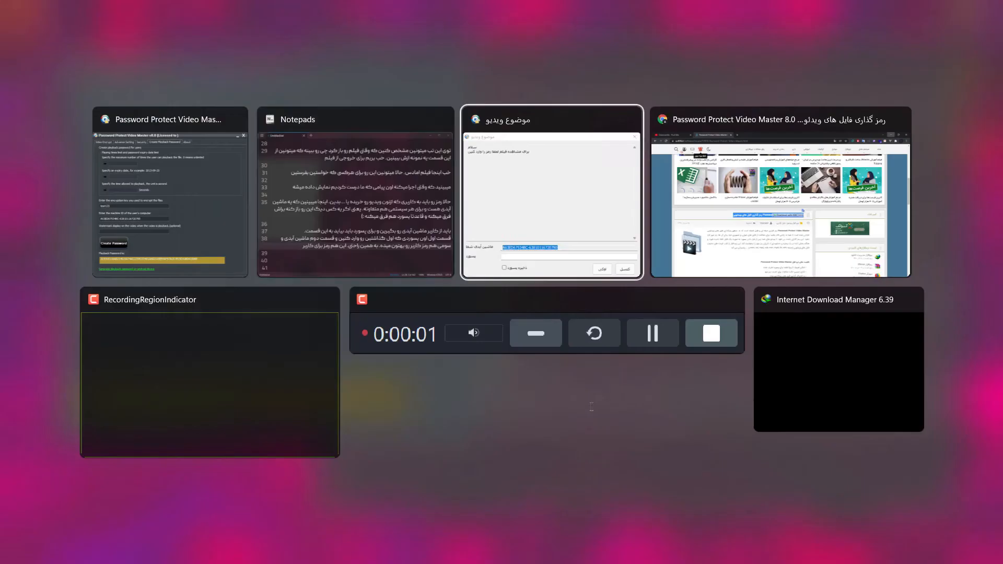
{"action": "left_click", "coordinate": [251, 349]}
{"action": "type", "text": "1231231231231"}
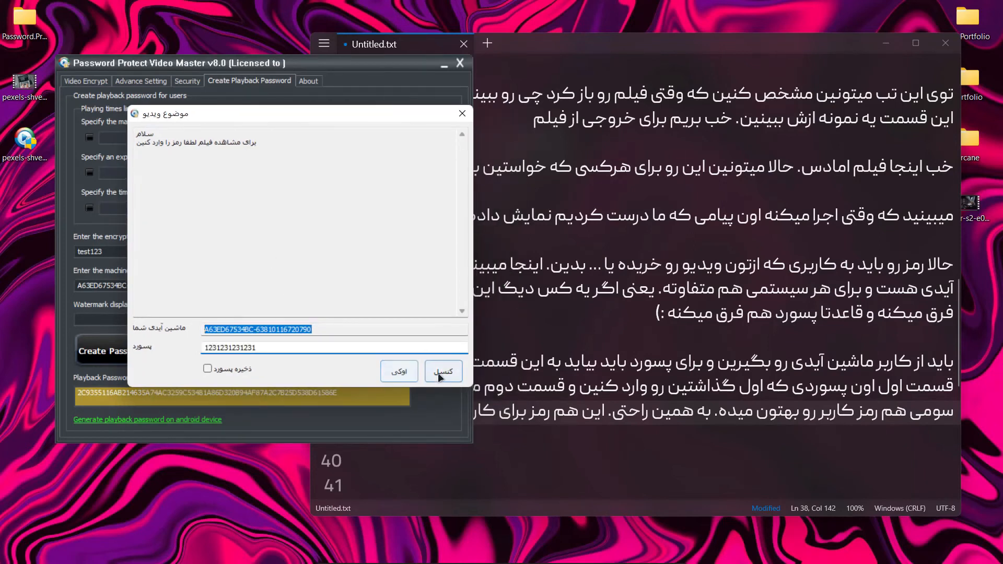
{"action": "left_click", "coordinate": [406, 372]}
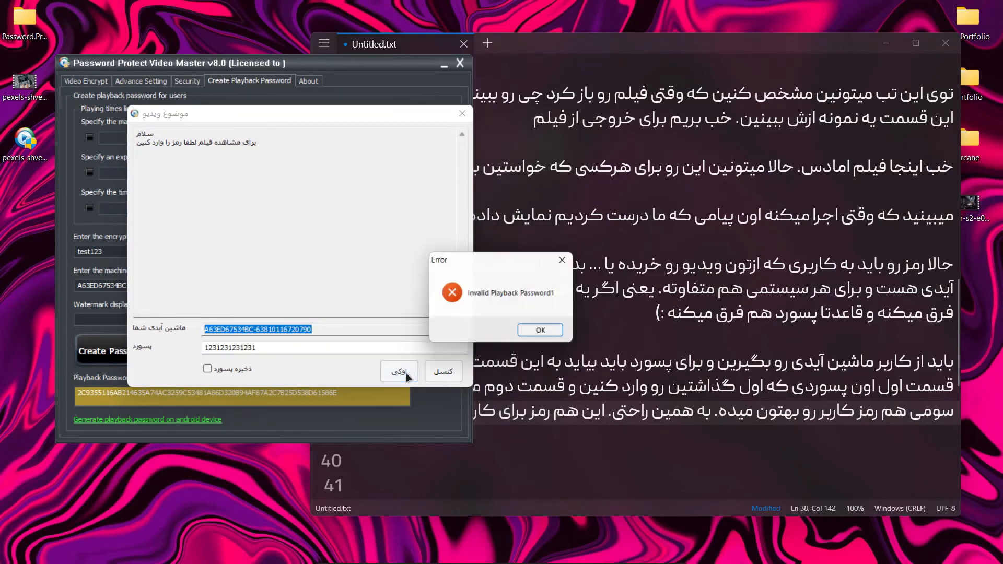
{"action": "left_click", "coordinate": [541, 330]}
Go back to the note and finish line 38 with ". دیدین که ارور میده اگر اشتباه بزنیم"
{"action": "left_click", "coordinate": [478, 437]}
{"action": "left_click", "coordinate": [453, 415]}
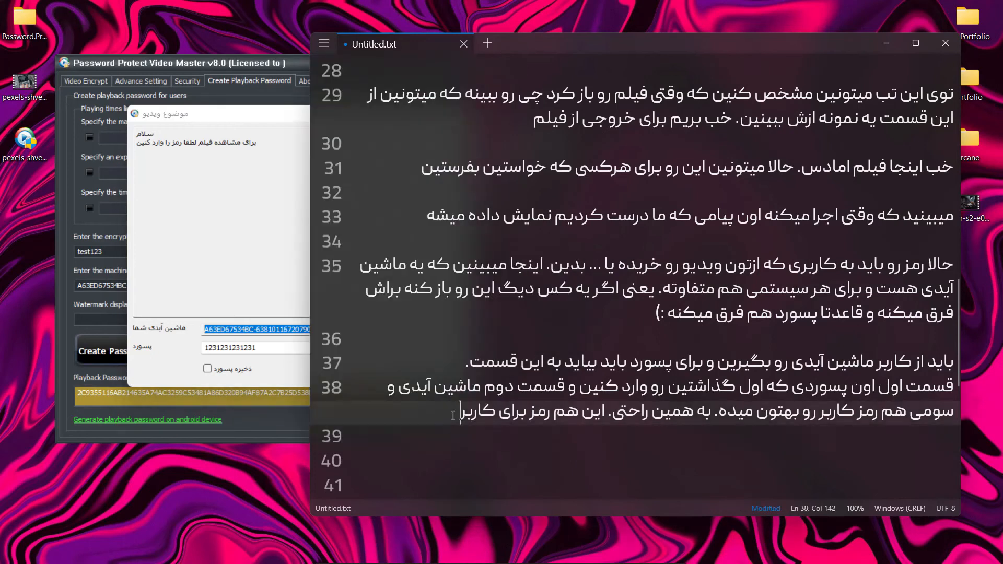
{"action": "type", "text": "دیدین که ارور میده اگر اشتباه بزنیم"}
In the encrypted video's dialog, replace the password with the copied playback password and open the video
{"action": "key", "text": "alt+Tab"}
{"action": "double_click", "coordinate": [258, 346]}
{"action": "right_click", "coordinate": [257, 346]}
{"action": "left_click", "coordinate": [282, 400]}
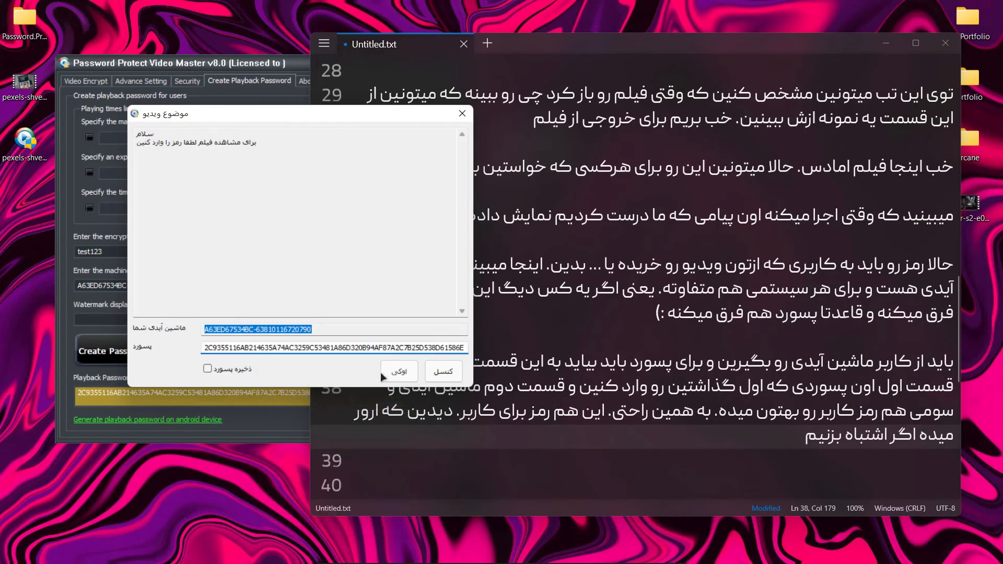
{"action": "left_click", "coordinate": [398, 374]}
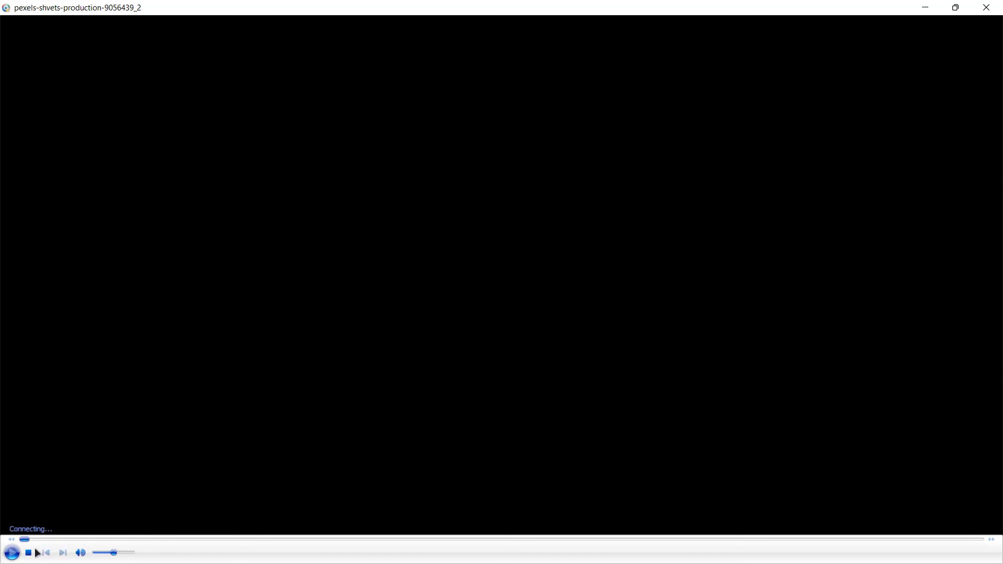
Return to the note and write "خب دیدین که باز شد" on line 39
{"action": "key", "text": "alt+Tab"}
{"action": "scroll", "coordinate": [802, 358], "scroll_direction": "down", "scroll_amount": 4}
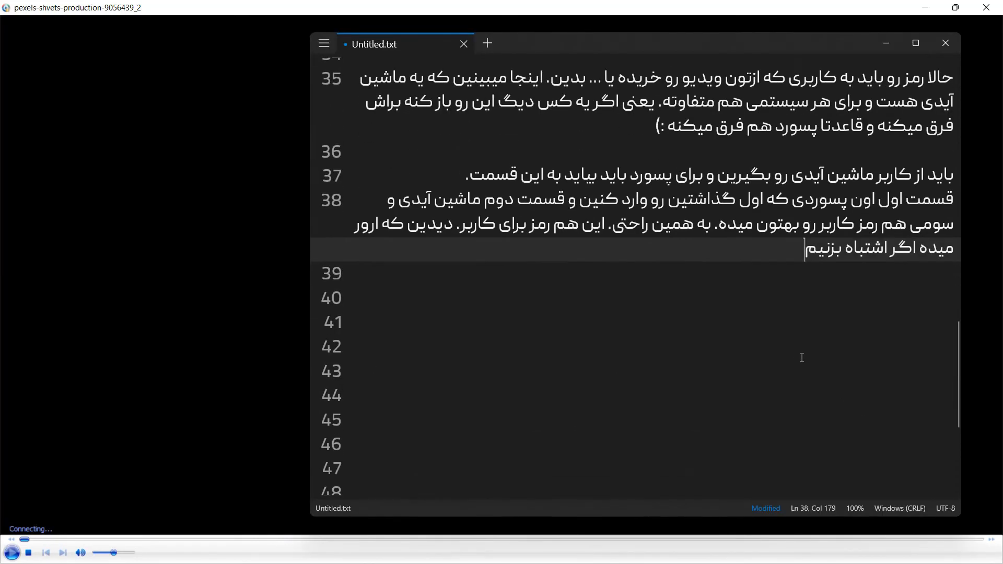
{"action": "key", "text": "Return"}
{"action": "type", "text": "خب دیدیم"}
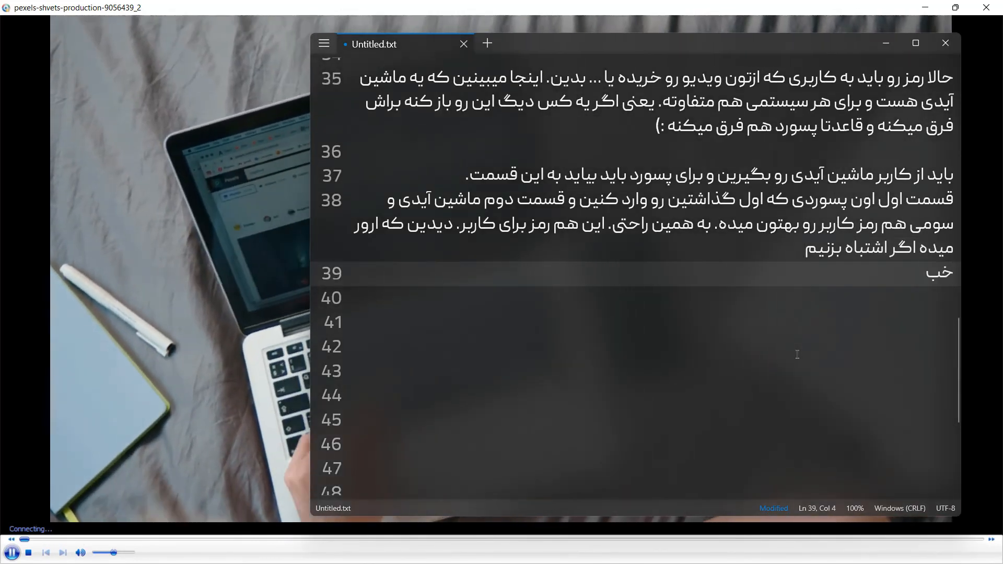
{"action": "key", "text": "BackSpace"}
{"action": "key", "text": "BackSpace"}
{"action": "type", "text": "ن ک"}
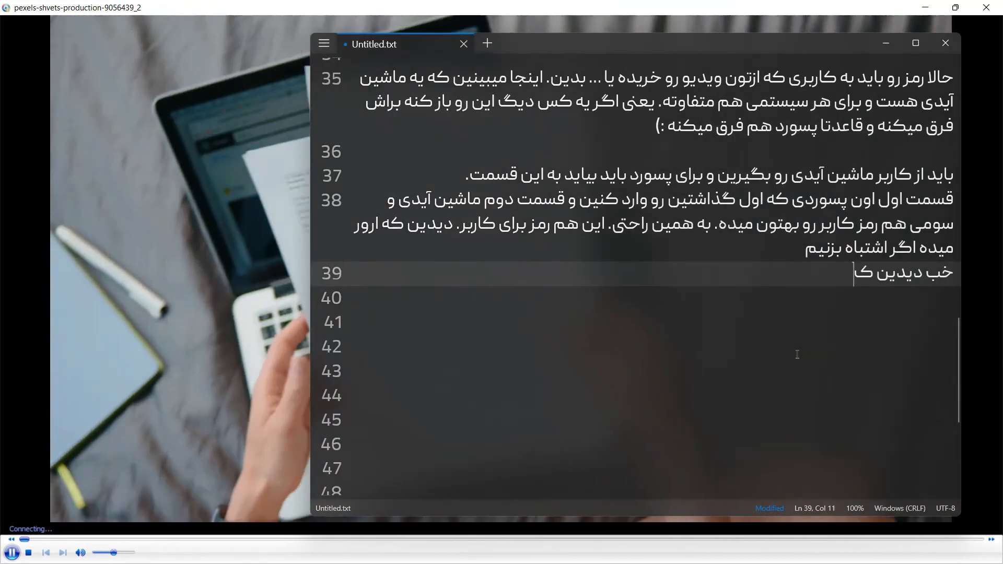
{"action": "type", "text": "ه باز شد"}
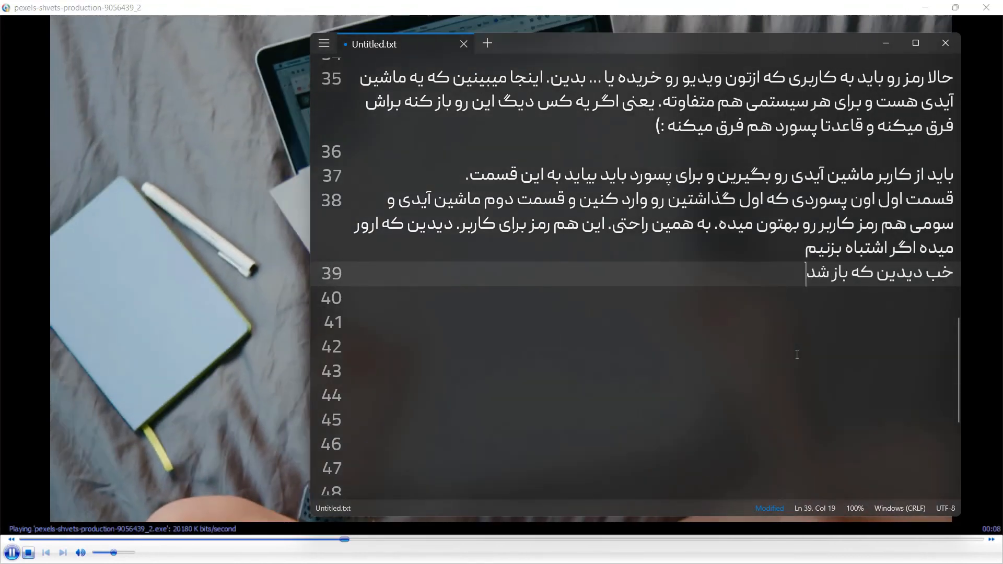
Pause and close the video, finish line 39 with "و مشکلی هم نداشت :)" and move on to line 41
{"action": "left_click", "coordinate": [140, 558]}
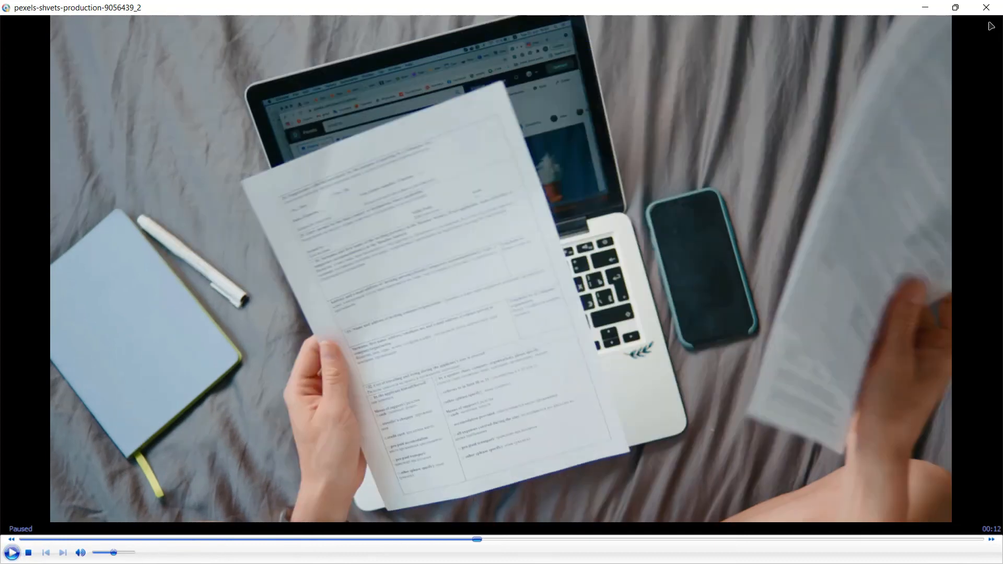
{"action": "left_click", "coordinate": [991, 9]}
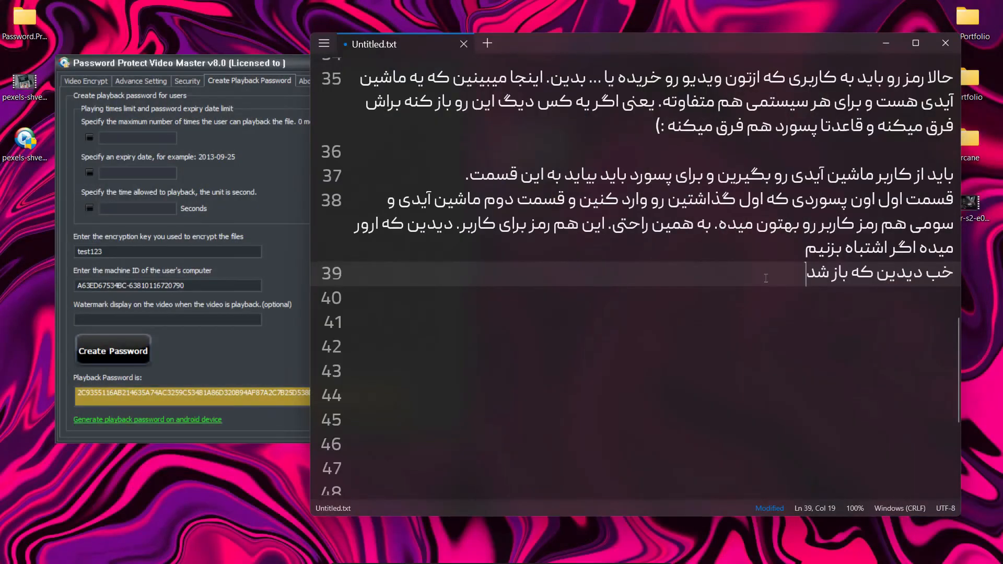
{"action": "type", "text": "و مشکلی هم نداشت "}
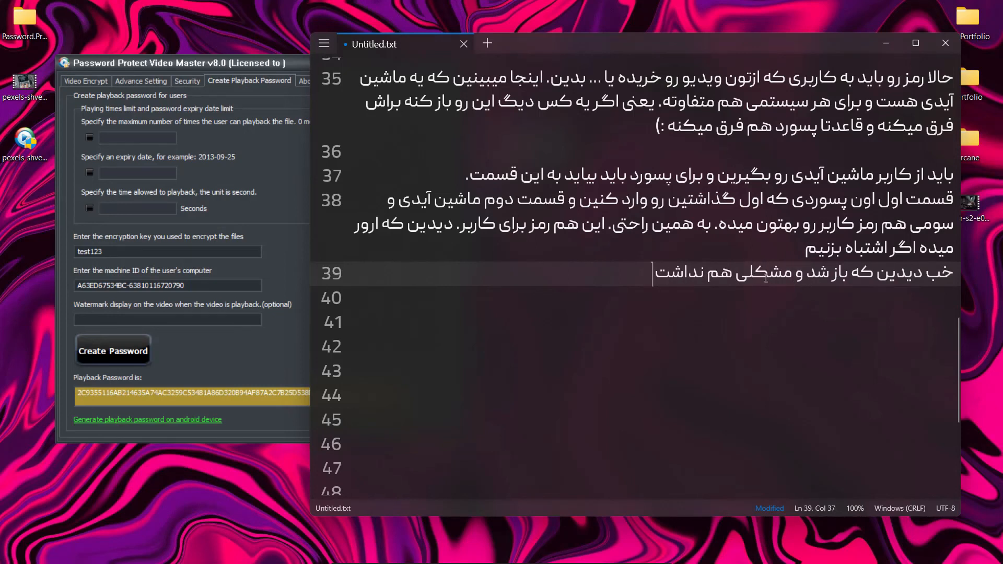
{"action": "type", "text": ":)"}
{"action": "key", "text": "Return"}
{"action": "key", "text": "Return"}
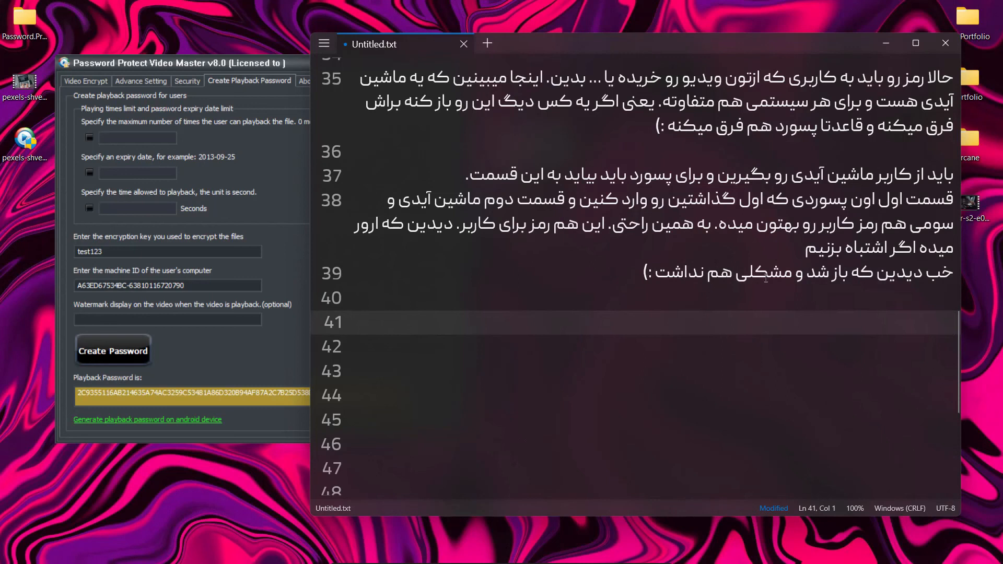
Write "این برنامه قابلیت های بیشتری هم داره که میتونین خودتون ازش استفاده کنین" on line 41 of the note
{"action": "type", "text": "این برنامه قابلیت های بیشتری هم داره که میت"}
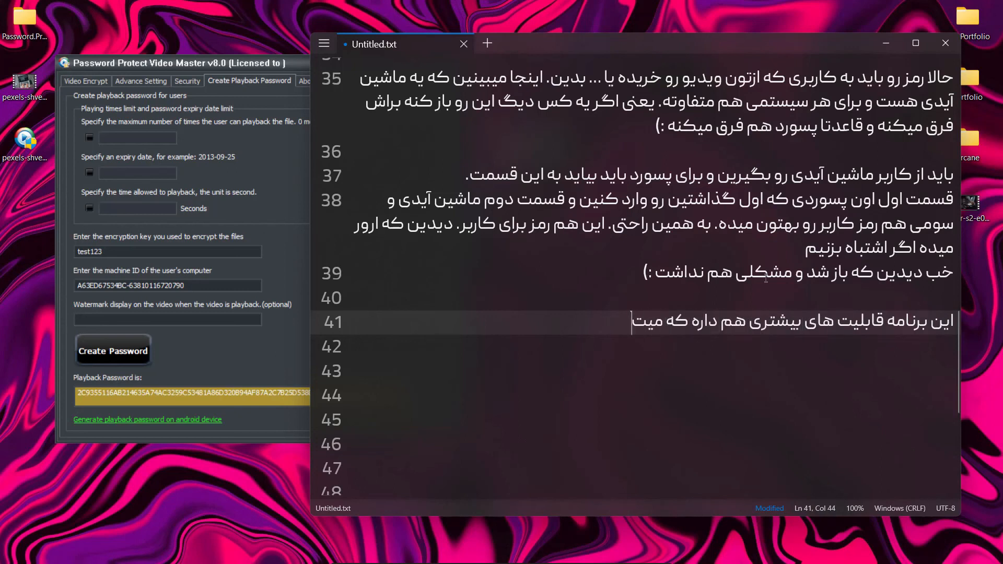
{"action": "type", "text": "ونین خودتون از"}
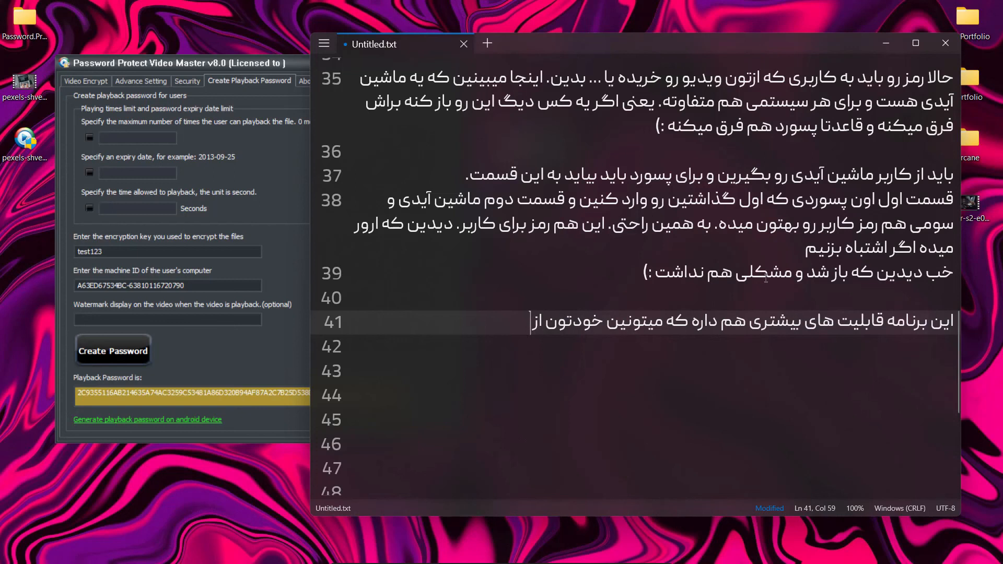
{"action": "type", "text": "ش استفاده کنین. اگر "}
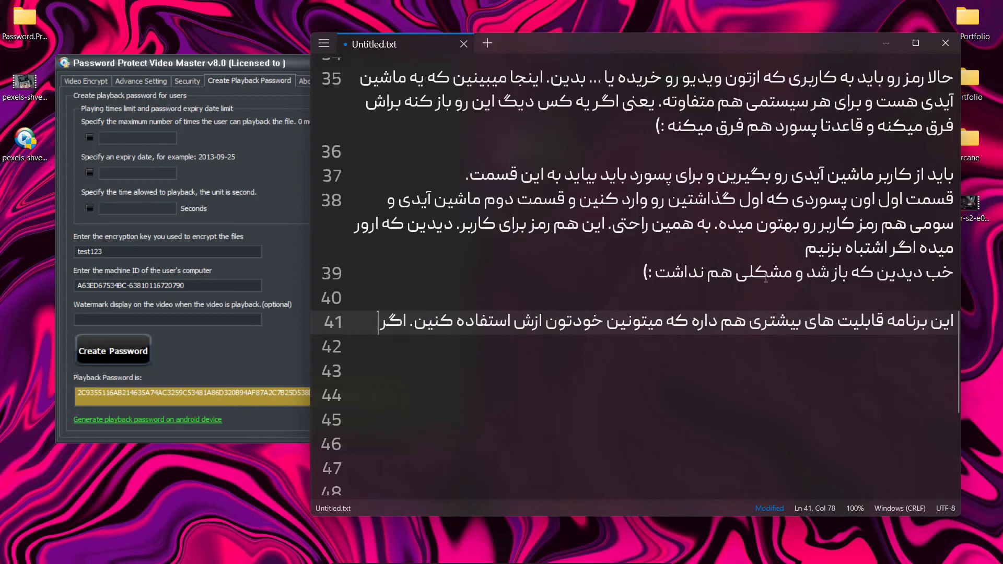
{"action": "type", "text": "که این ویدیو ب"}
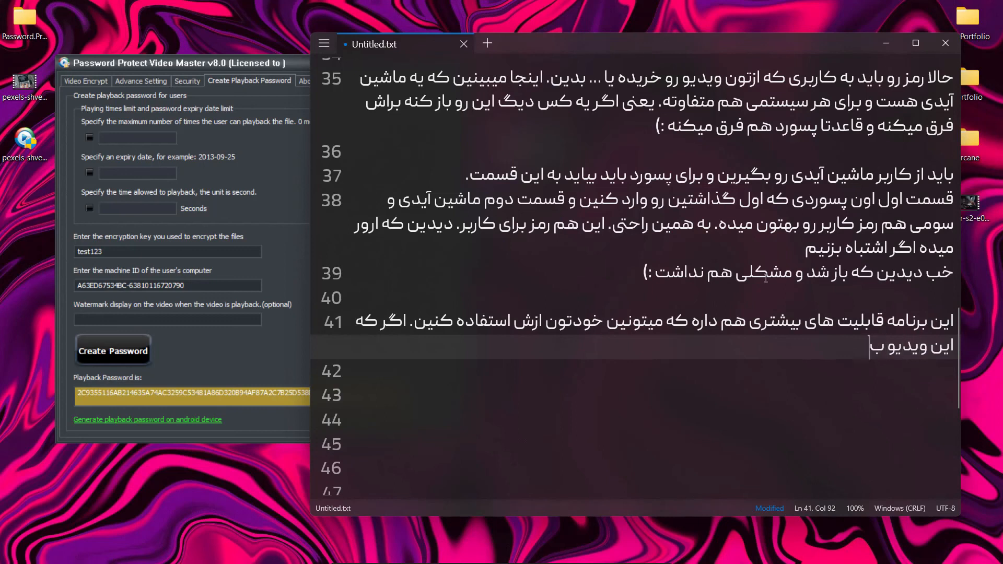
{"action": "type", "text": "راتون مفید بو"}
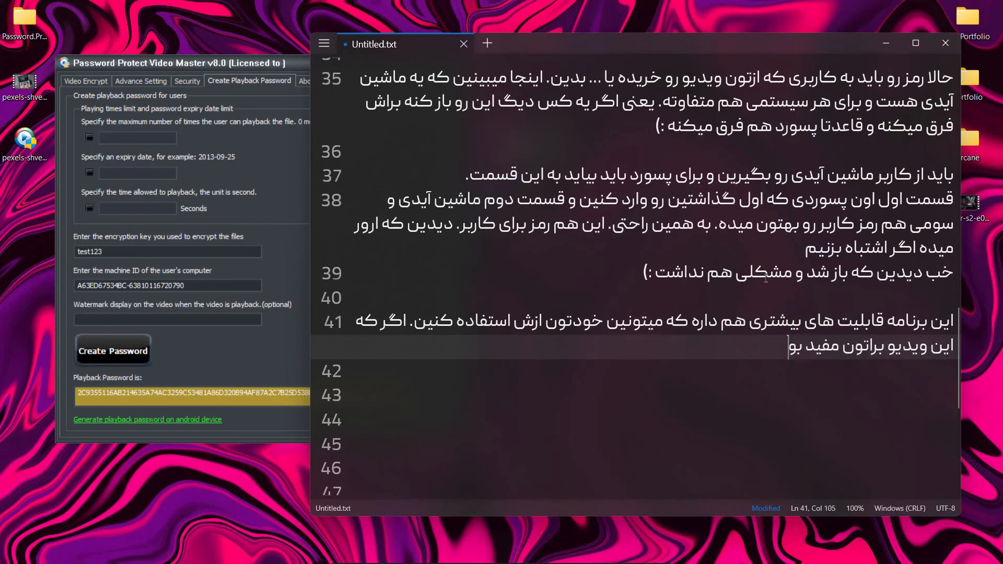
{"action": "type", "text": "د حتما ویدیو رو لای"}
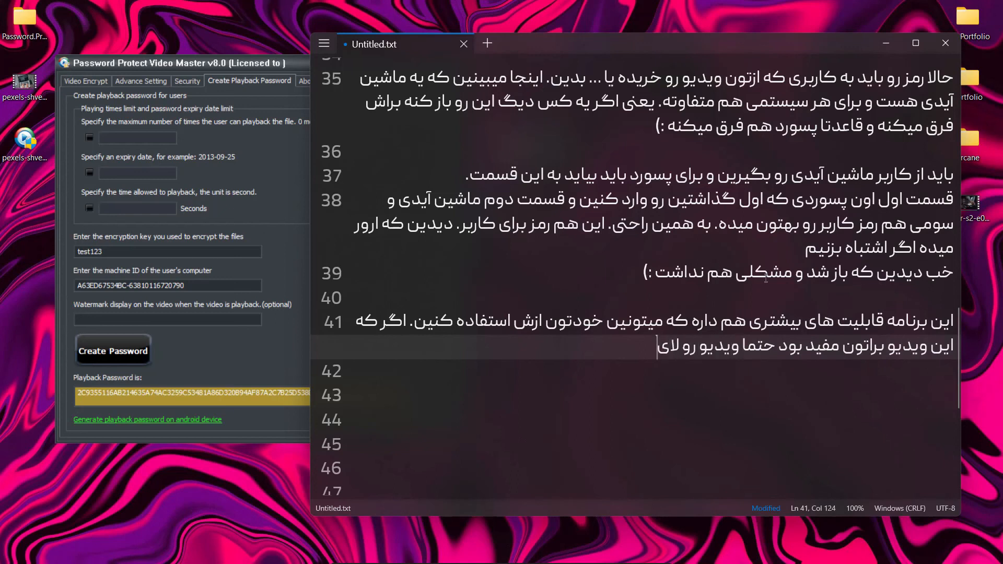
{"action": "type", "text": "ک کنین و نطرا"}
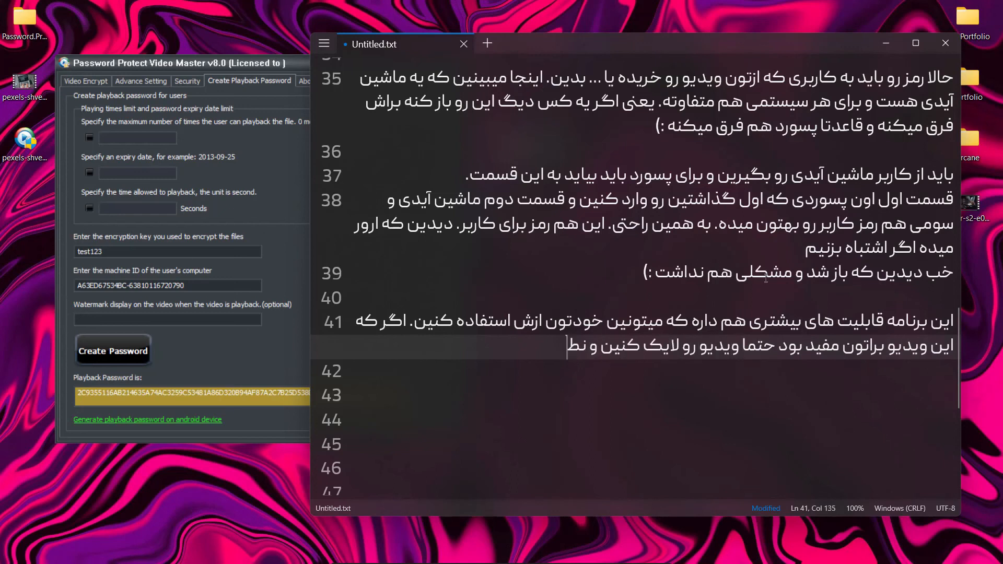
Finish line 41 with "کنین و نظراتتون رو توی قسمت کامنت ها بنویسین" and move on to line 43
{"action": "key", "text": "BackSpace"}
{"action": "key", "text": "BackSpace"}
{"action": "key", "text": "BackSpace"}
{"action": "type", "text": "ظراتتون رو ت"}
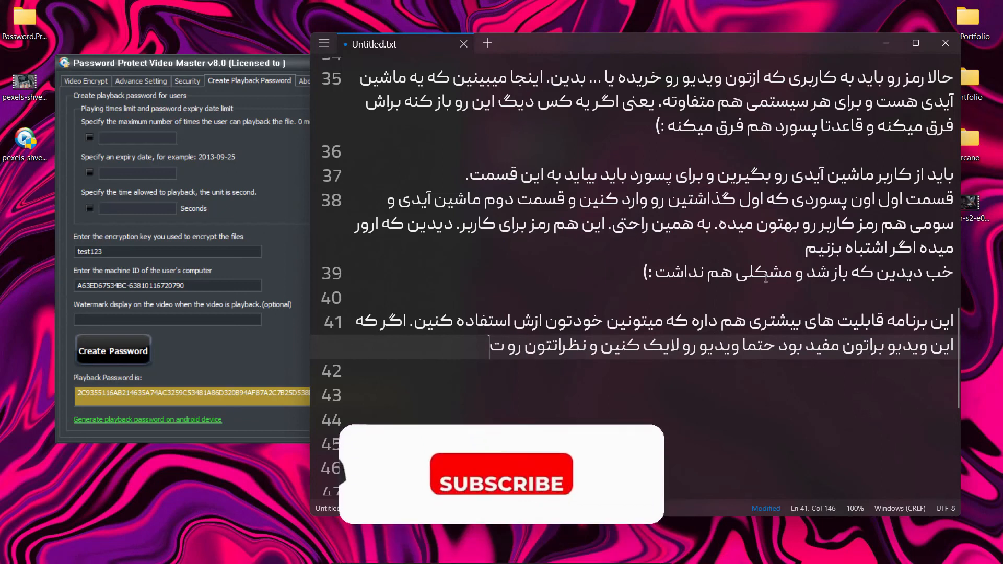
{"action": "type", "text": "وی قسمت کامت"}
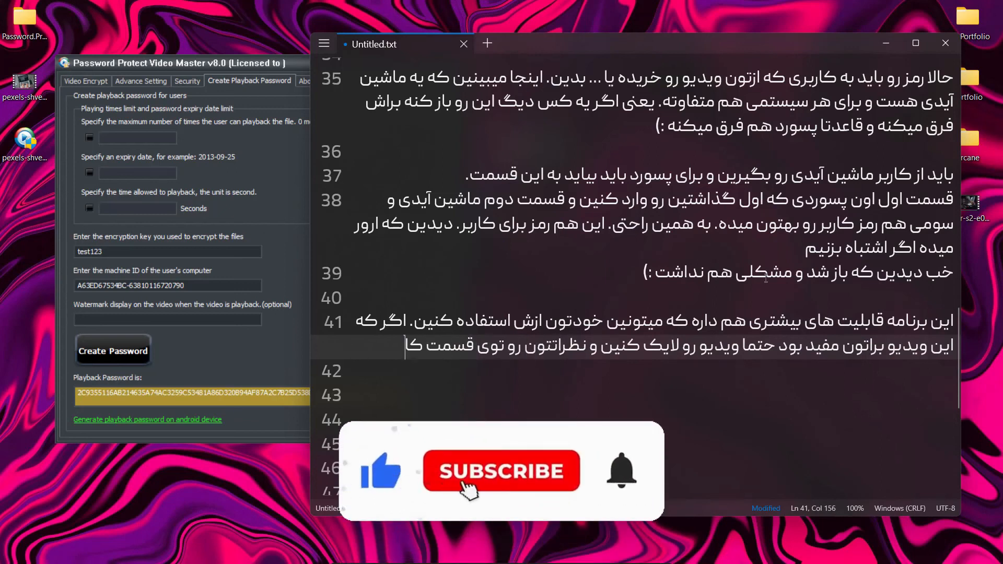
{"action": "key", "text": "BackSpace"}
{"action": "type", "text": "نت"}
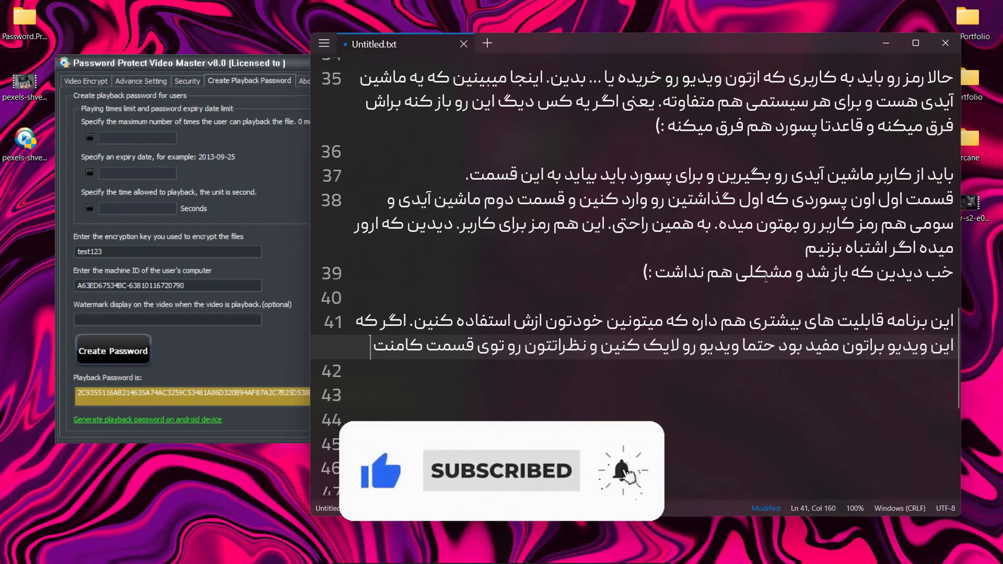
{"action": "type", "text": " ها بنویسین"}
{"action": "key", "text": "Return"}
{"action": "key", "text": "Return"}
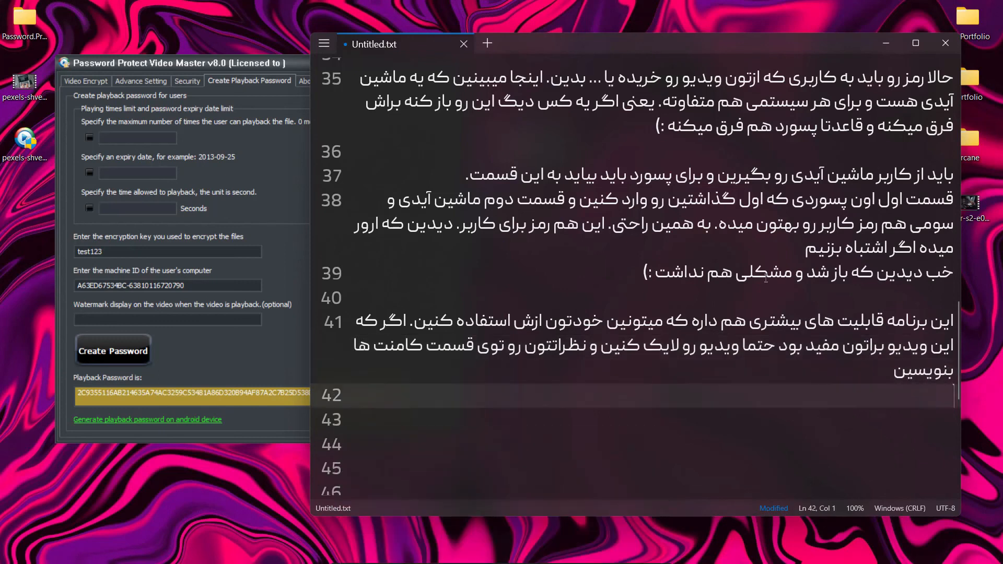
Write the sign-off "تا ویدیو بعدی فعلا" on line 43 and end it with a red heart emoji
{"action": "type", "text": "اییزی"}
{"action": "key", "text": "BackSpace"}
{"action": "key", "text": "BackSpace"}
{"action": "key", "text": "BackSpace"}
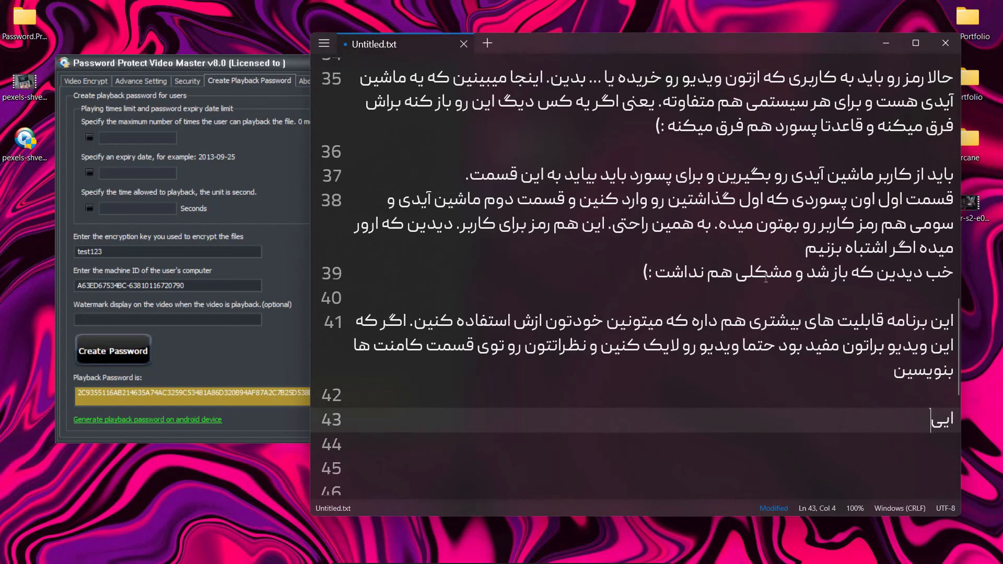
{"action": "type", "text": "ویدیو بعدی"}
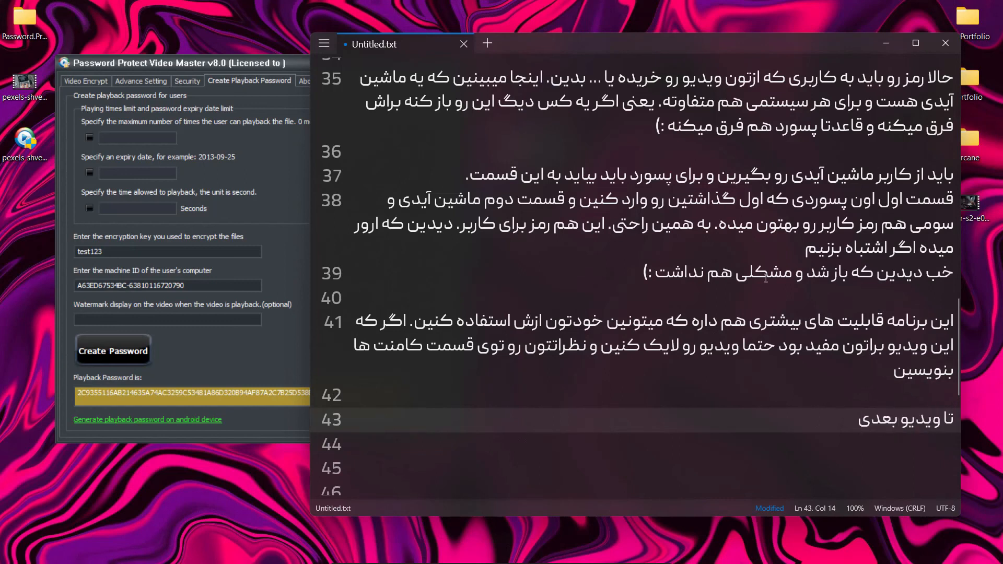
{"action": "type", "text": " فعلا"}
{"action": "key", "text": "super+period"}
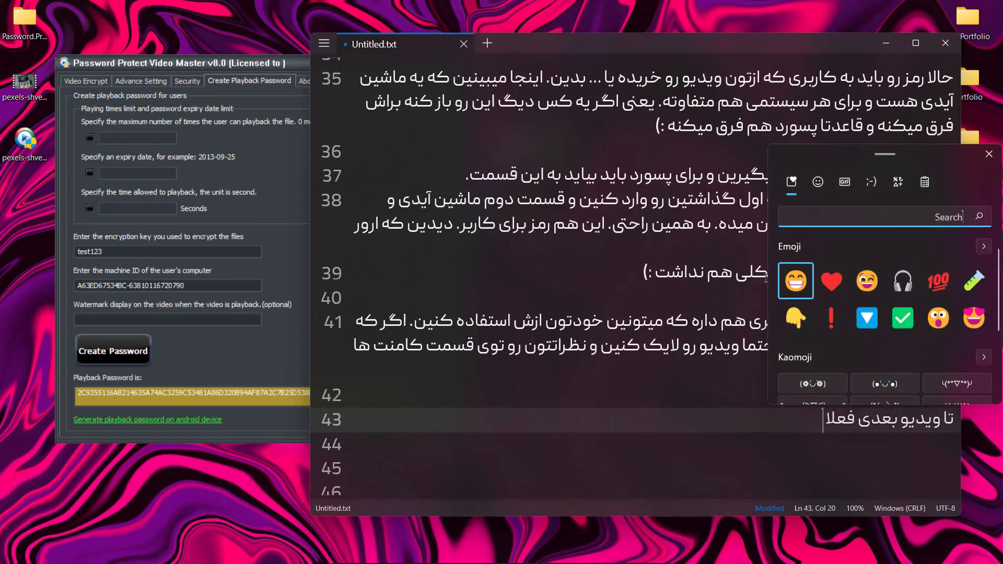
{"action": "left_click", "coordinate": [832, 280]}
{"action": "key", "text": "Escape"}
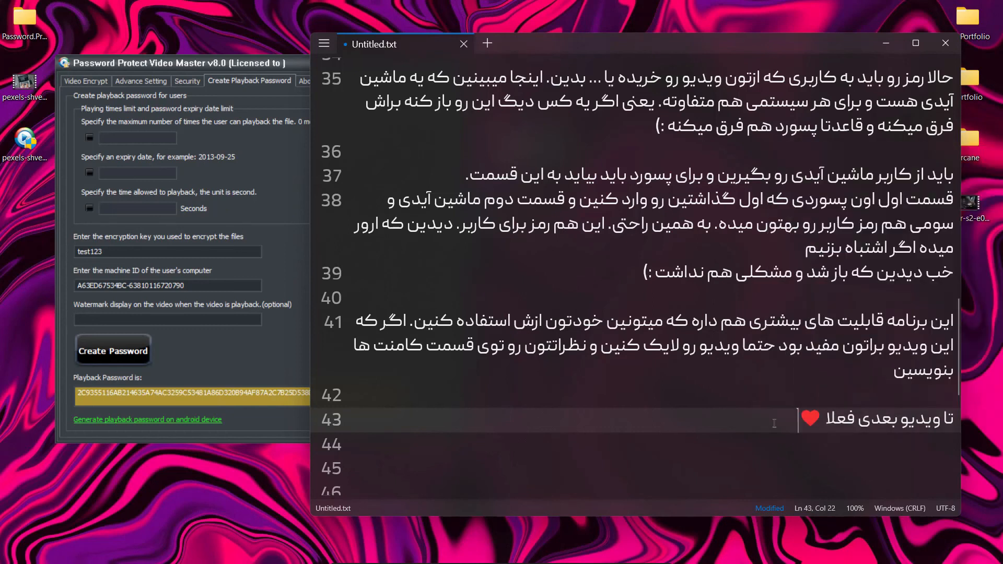